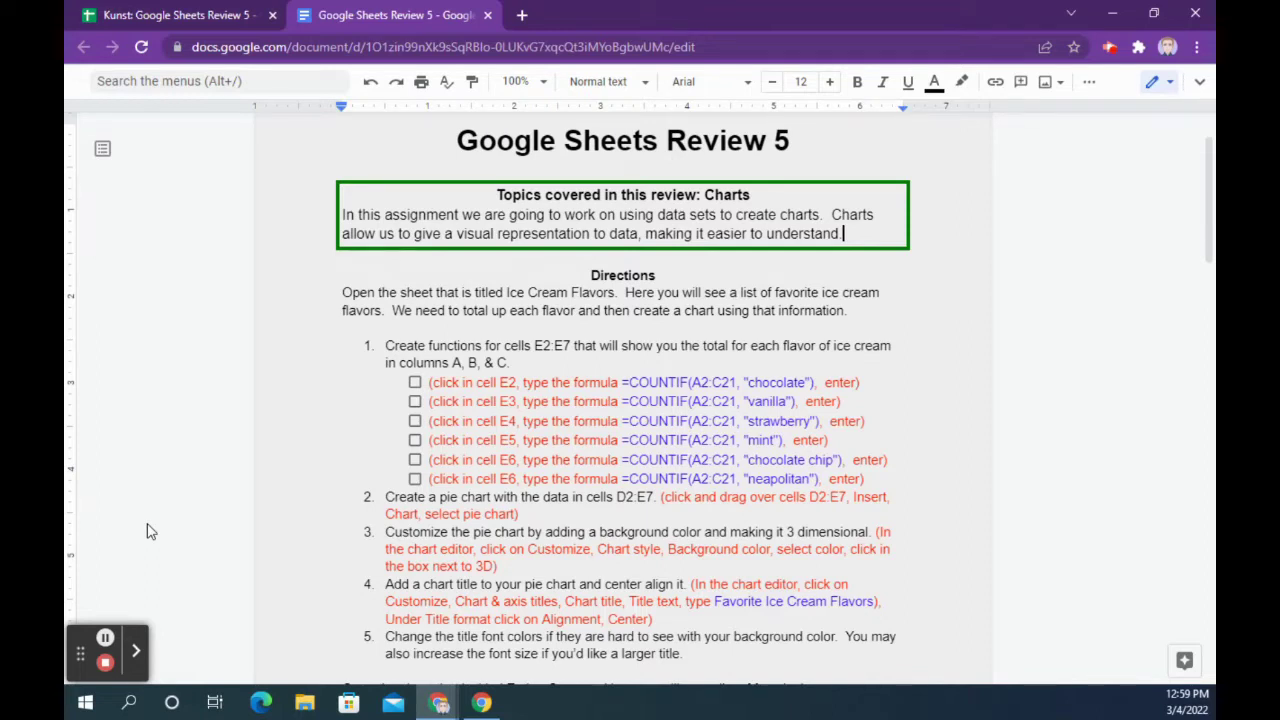
# Step: Read through the Google Sheets Review 5 directions, then close the document to return to the spreadsheet
pyautogui.scroll(-12, 856, 330)
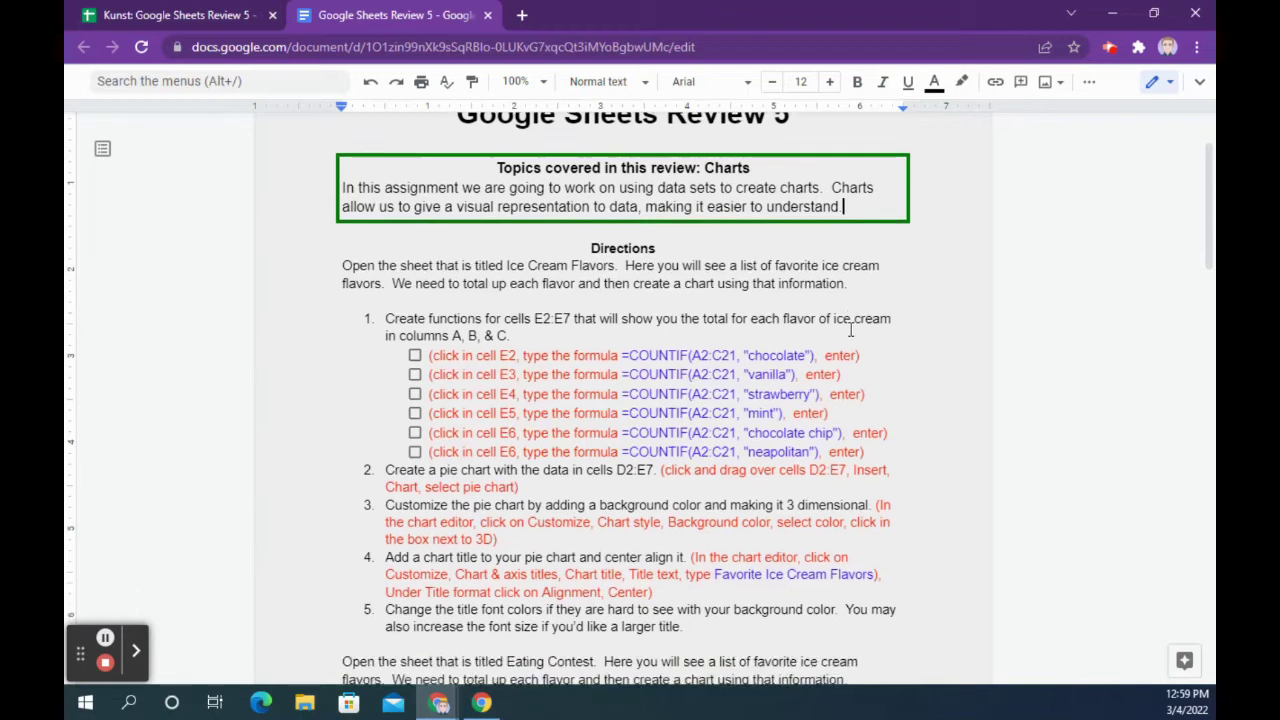
pyautogui.scroll(-2, 866, 328)
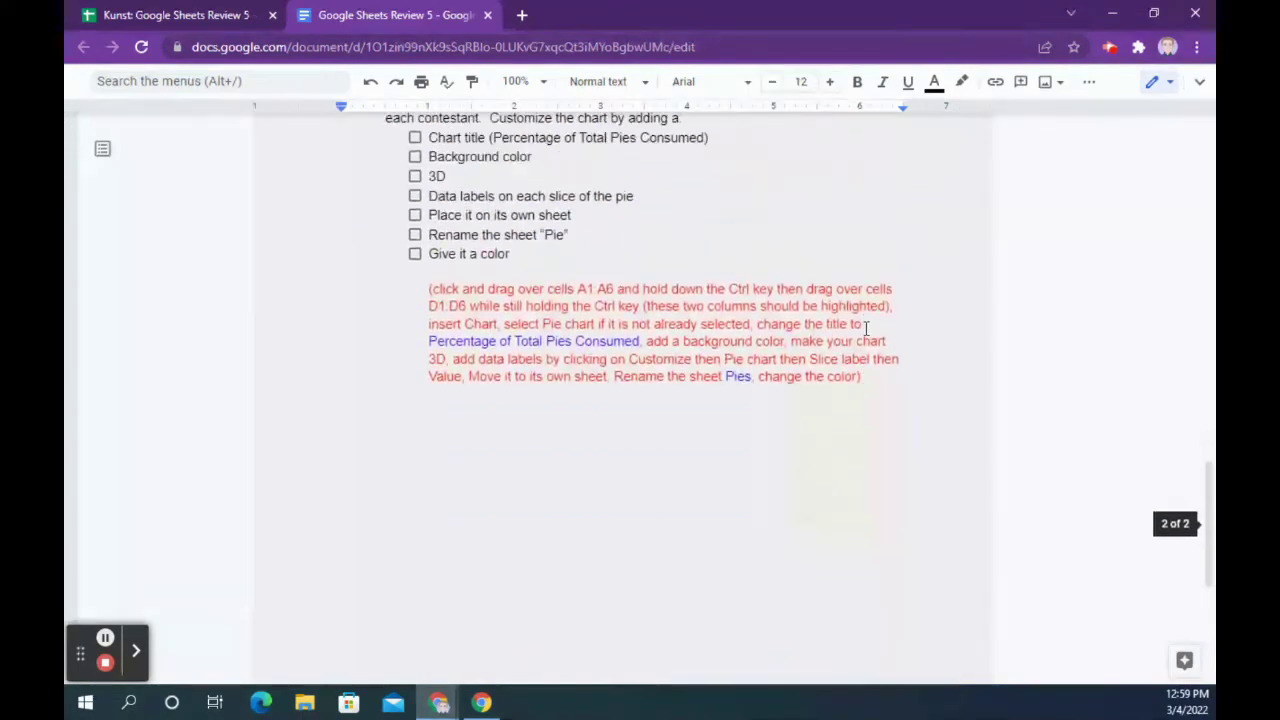
pyautogui.scroll(15, 870, 328)
pyautogui.scroll(1, 876, 329)
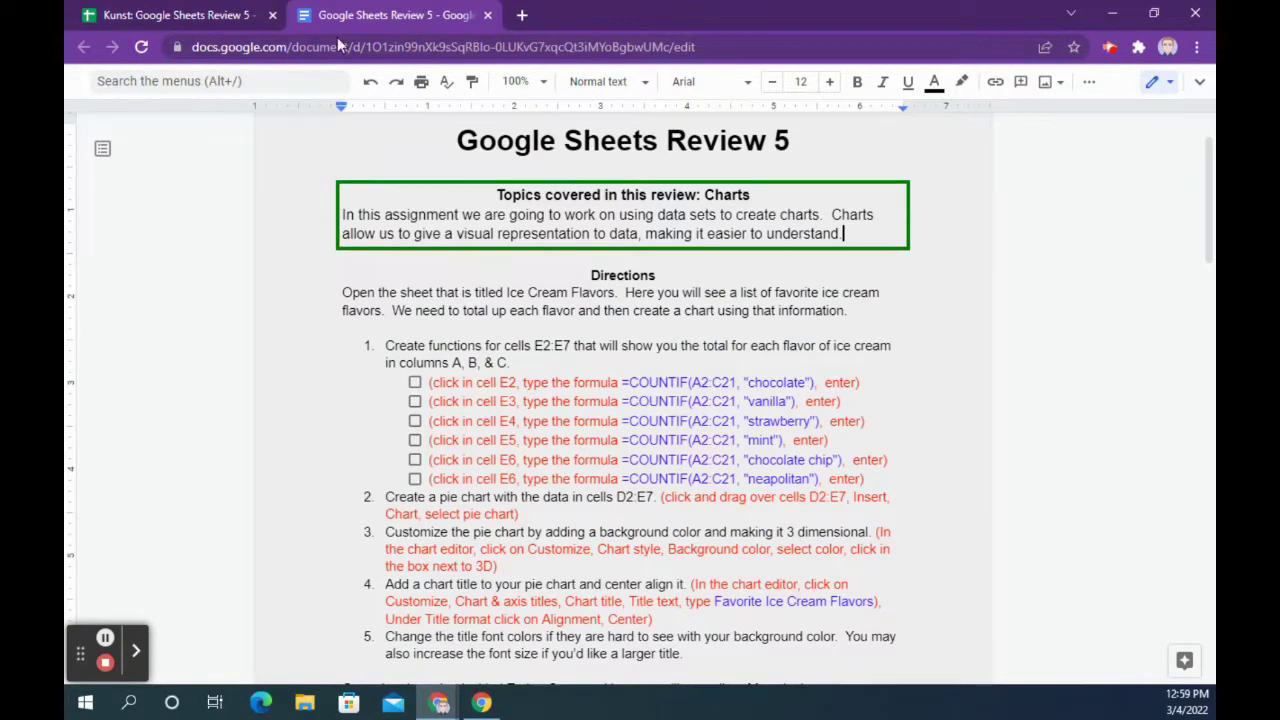
pyautogui.middleClick(392, 24)
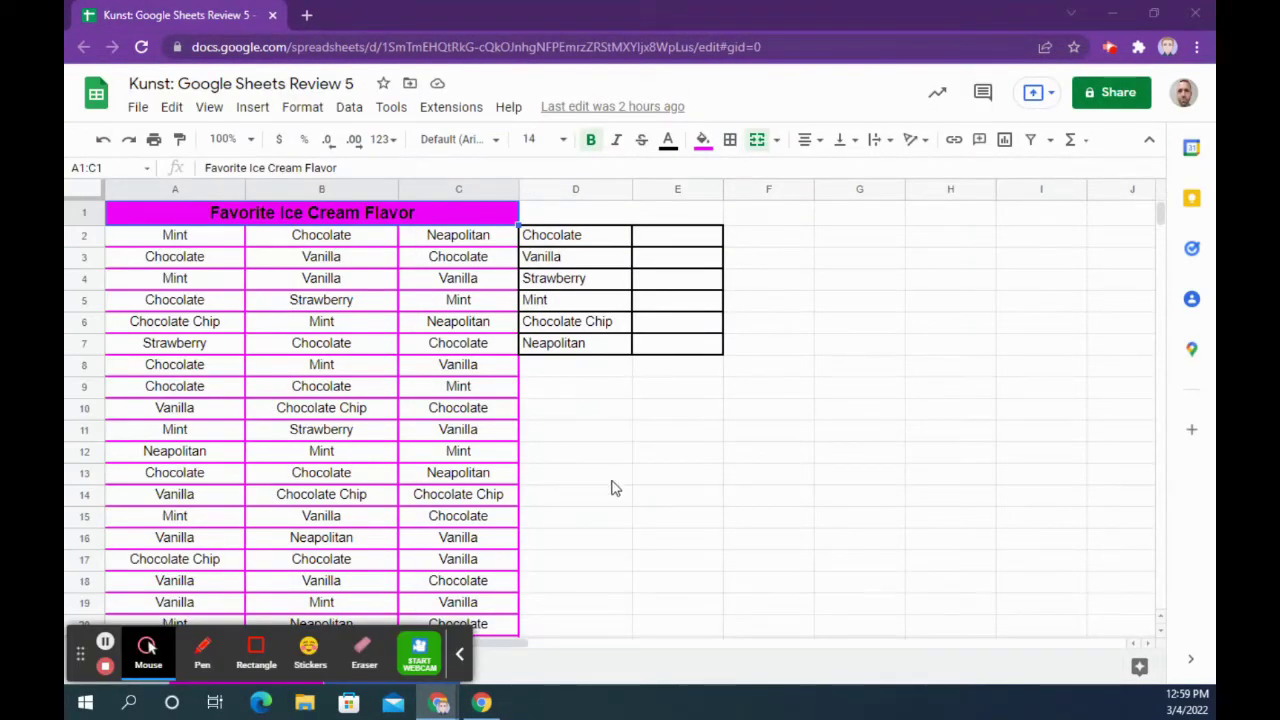
# Step: Look at the Eating Contest sheet and return to the Ice Cream Flavors sheet
pyautogui.click(459, 654)
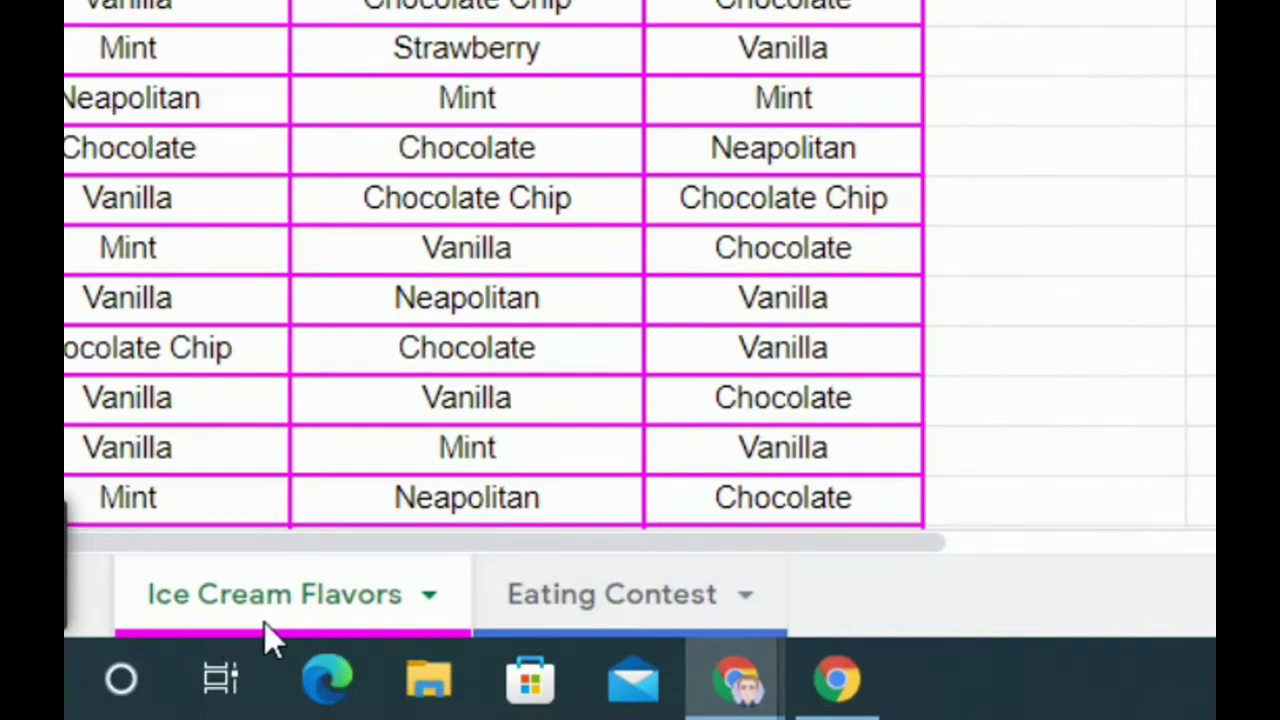
pyautogui.click(620, 607)
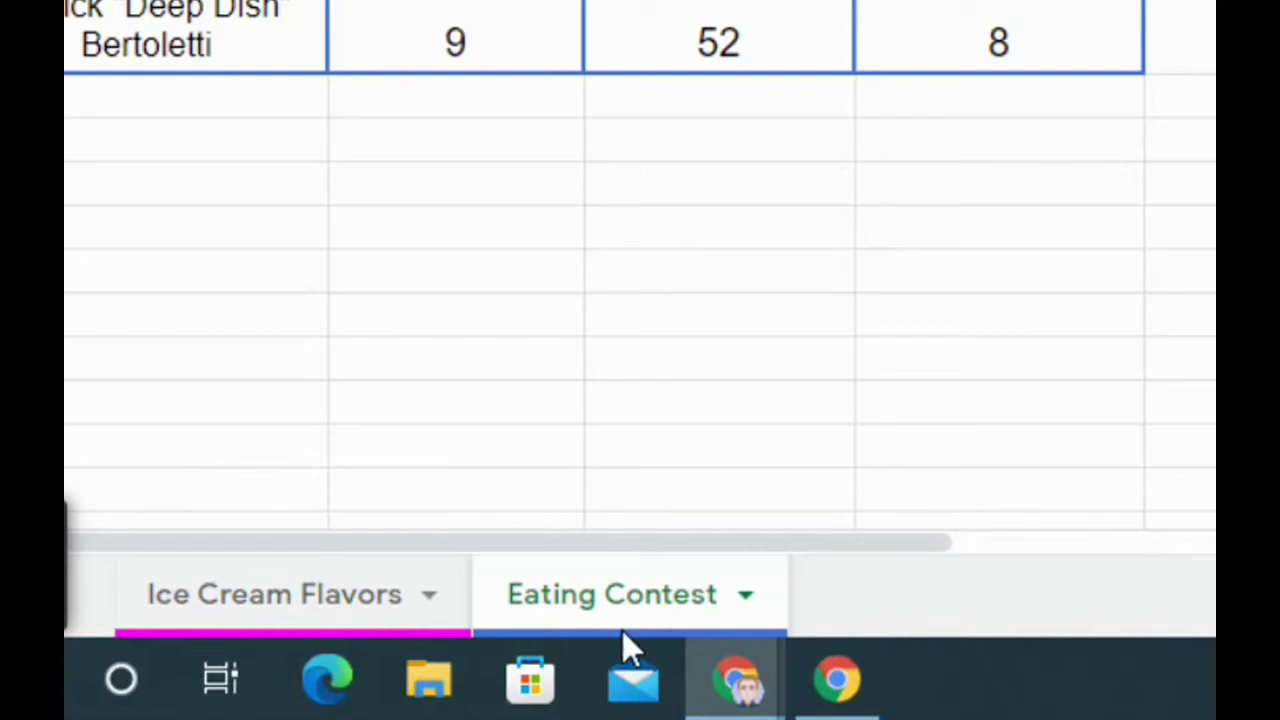
pyautogui.click(322, 603)
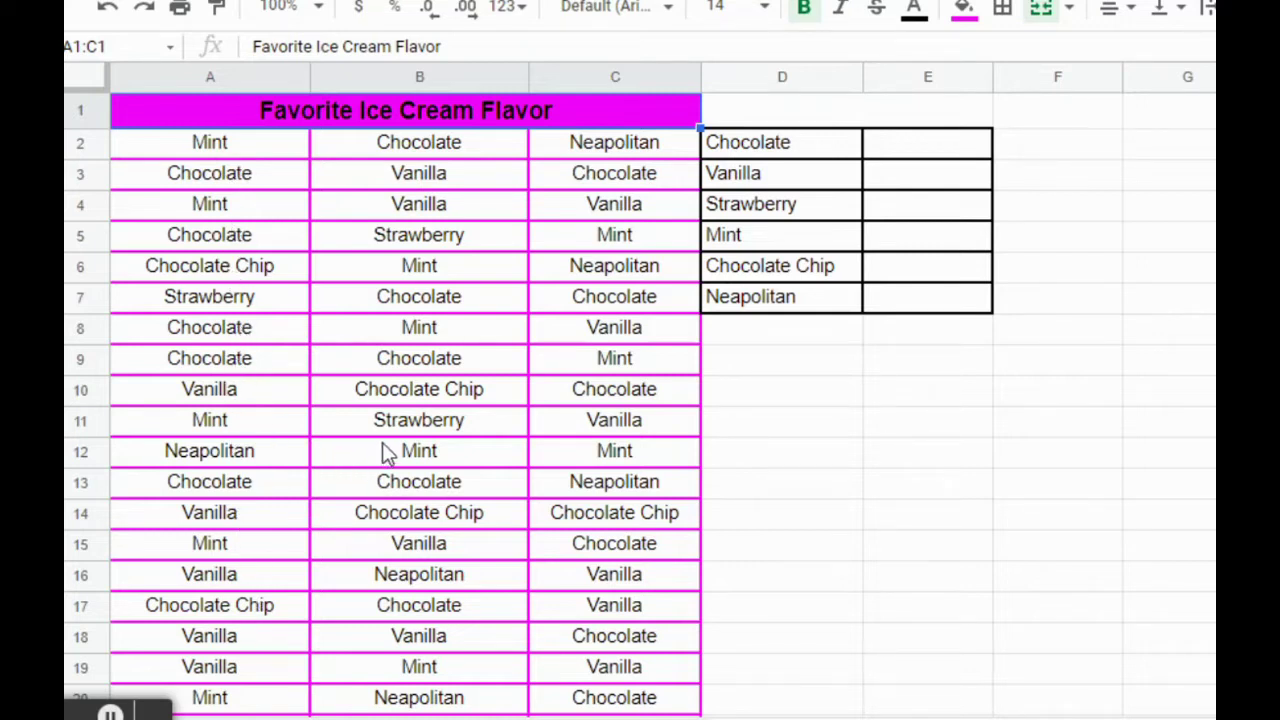
# Step: Paste the formula =COUNTIF(A2:C21, "chocolate") into cell E2 and reject the suggested autofill
pyautogui.click(906, 158)
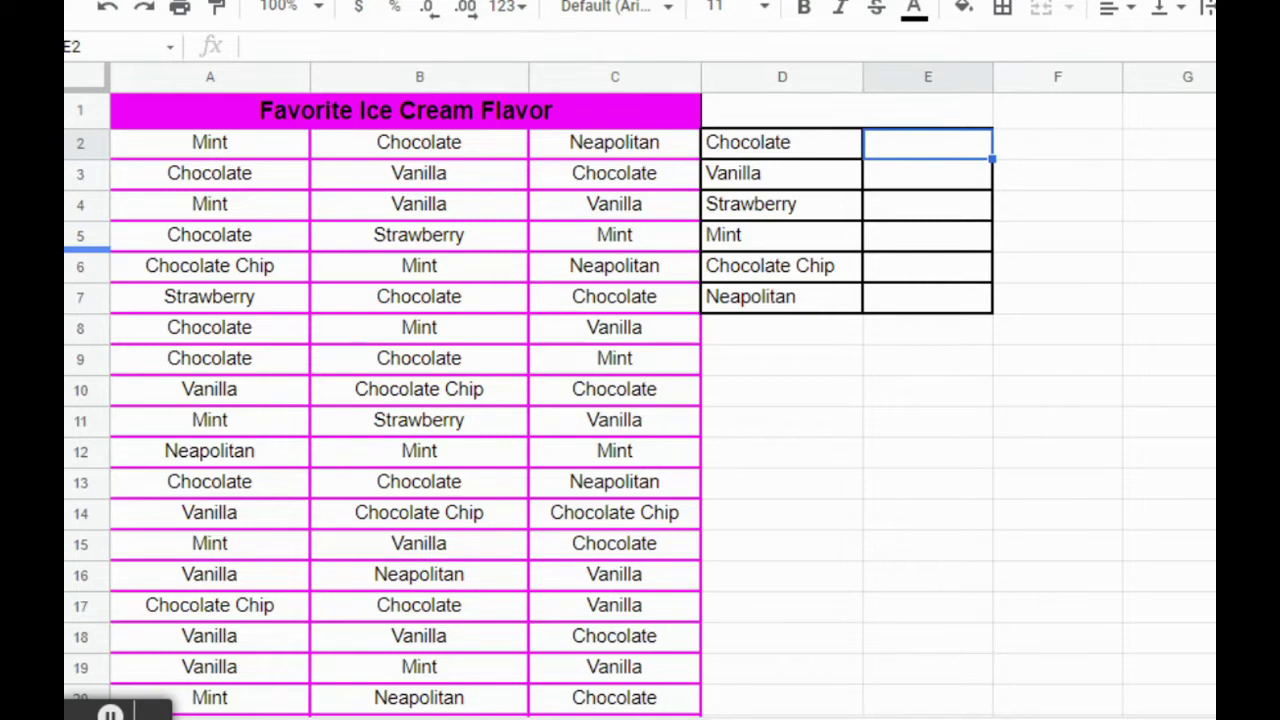
pyautogui.rightClick(303, 47)
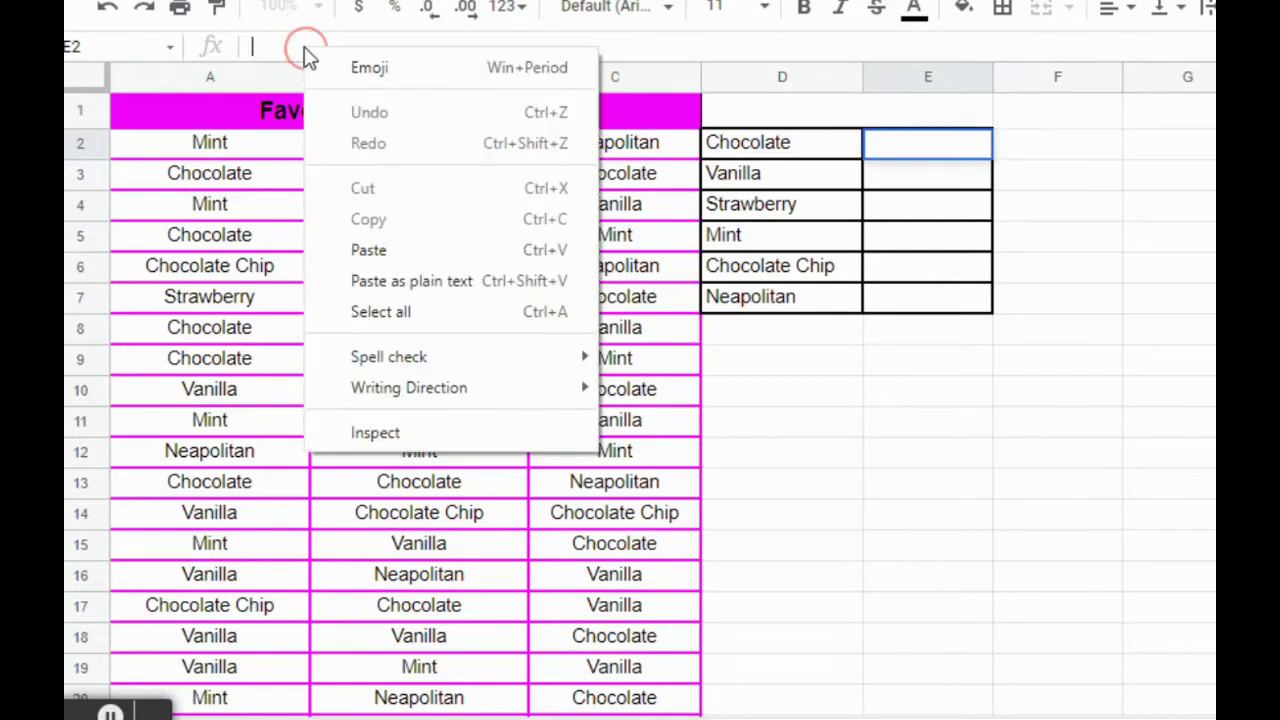
pyautogui.click(407, 248)
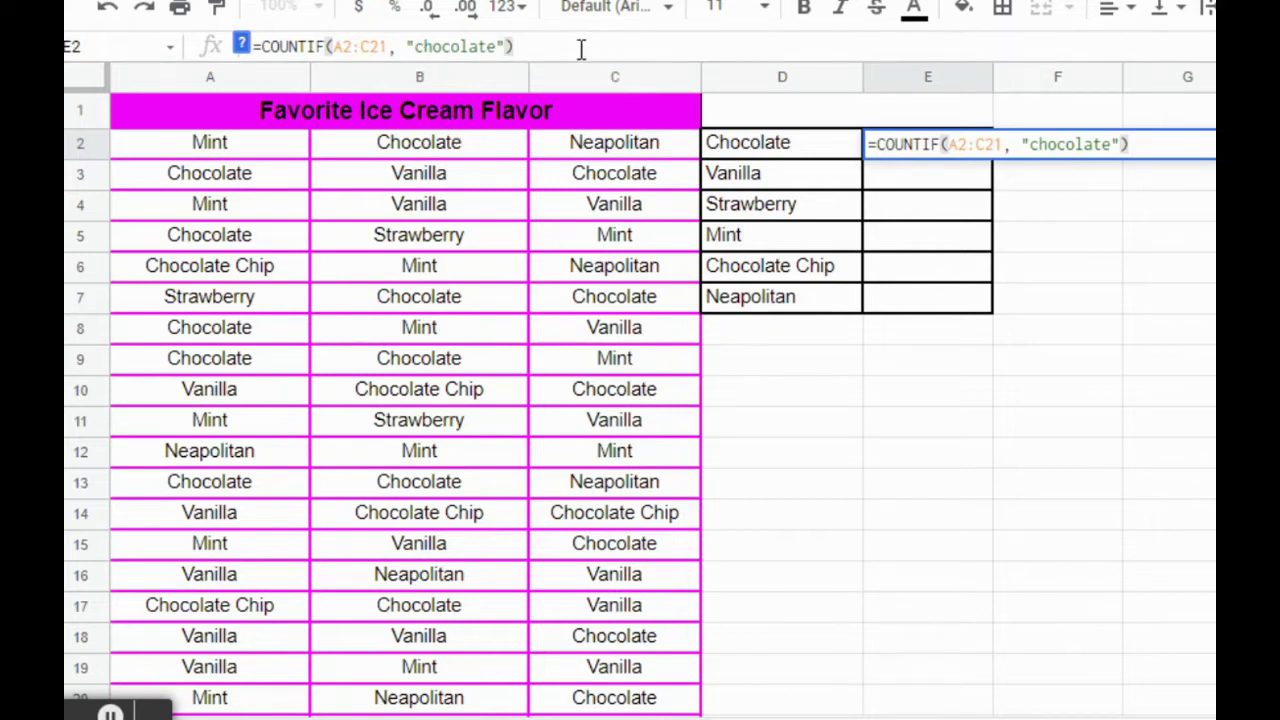
pyautogui.press('Return')
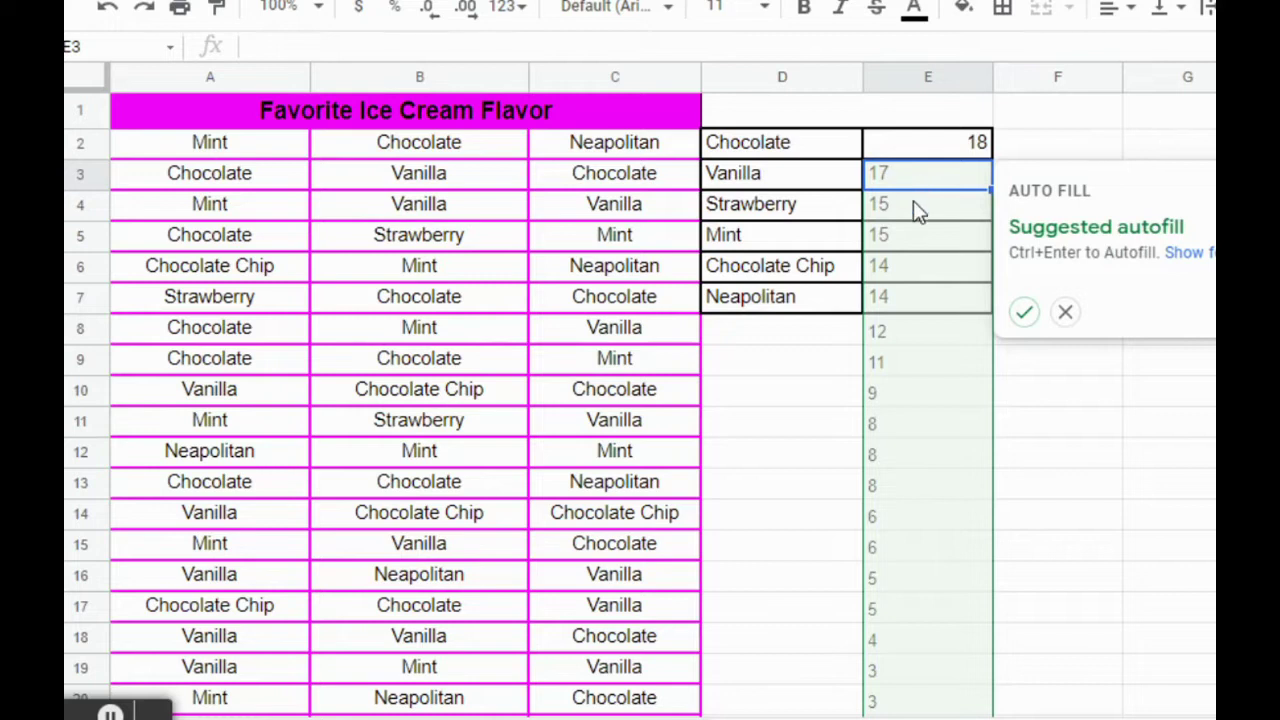
pyautogui.click(1066, 313)
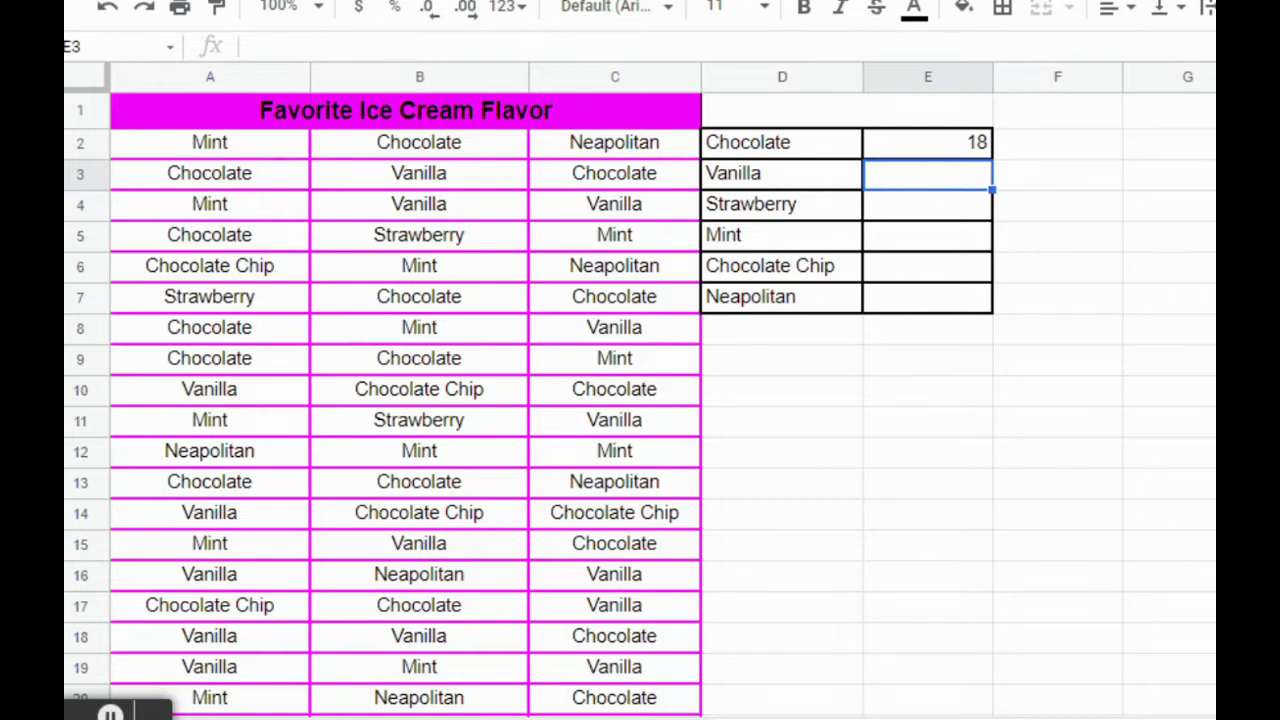
# Step: Enter the formula =COUNTIF(A2:C21, "vanilla") in cell E3 for the vanilla total
pyautogui.click(366, 50)
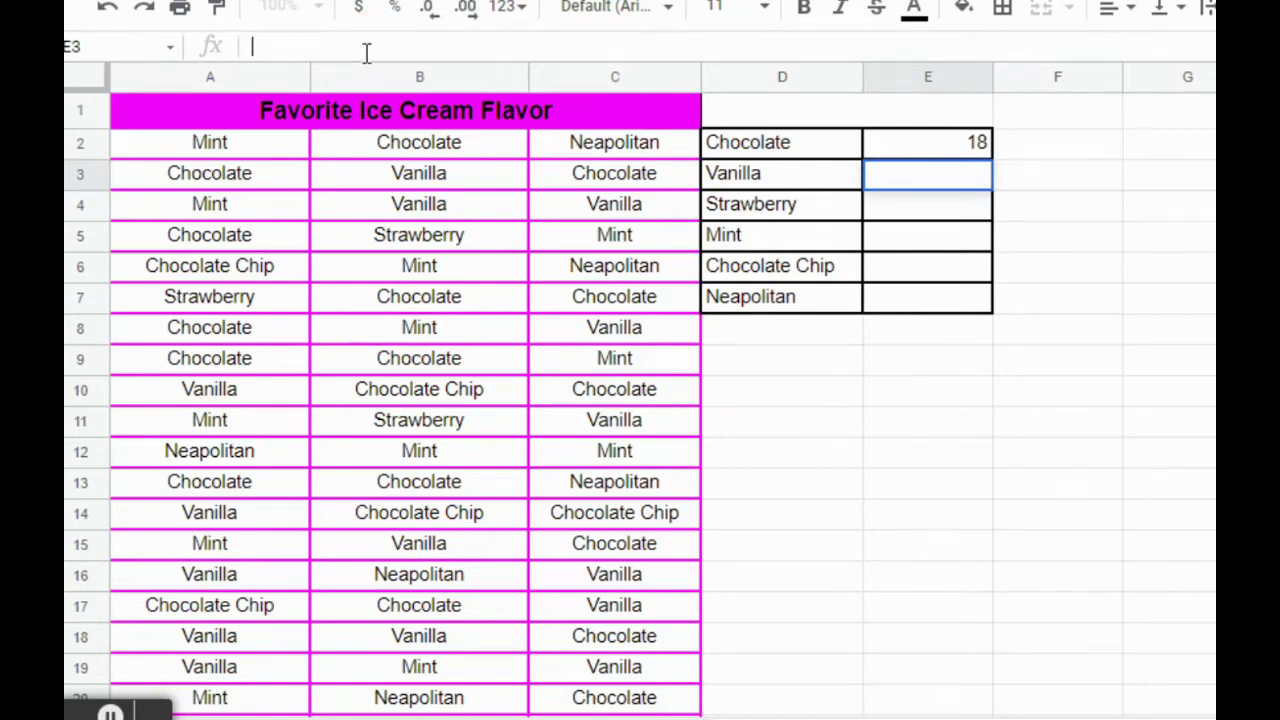
pyautogui.write('=countif')
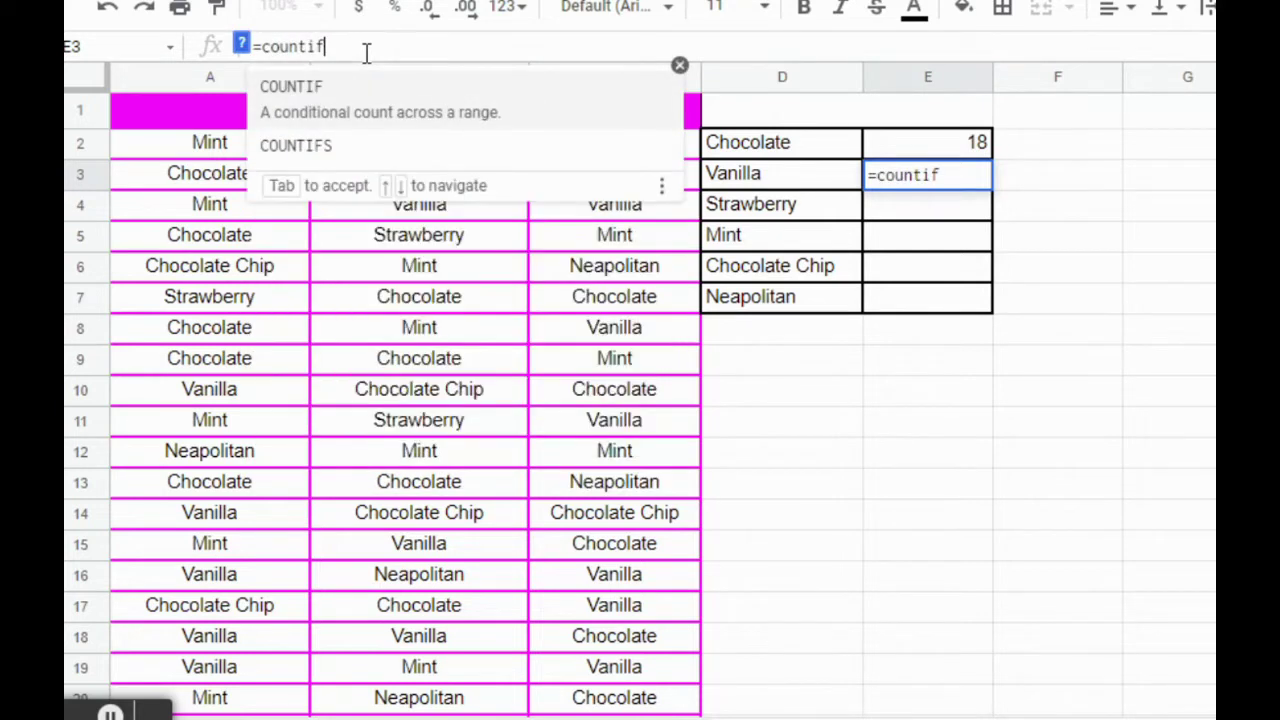
pyautogui.click(362, 112)
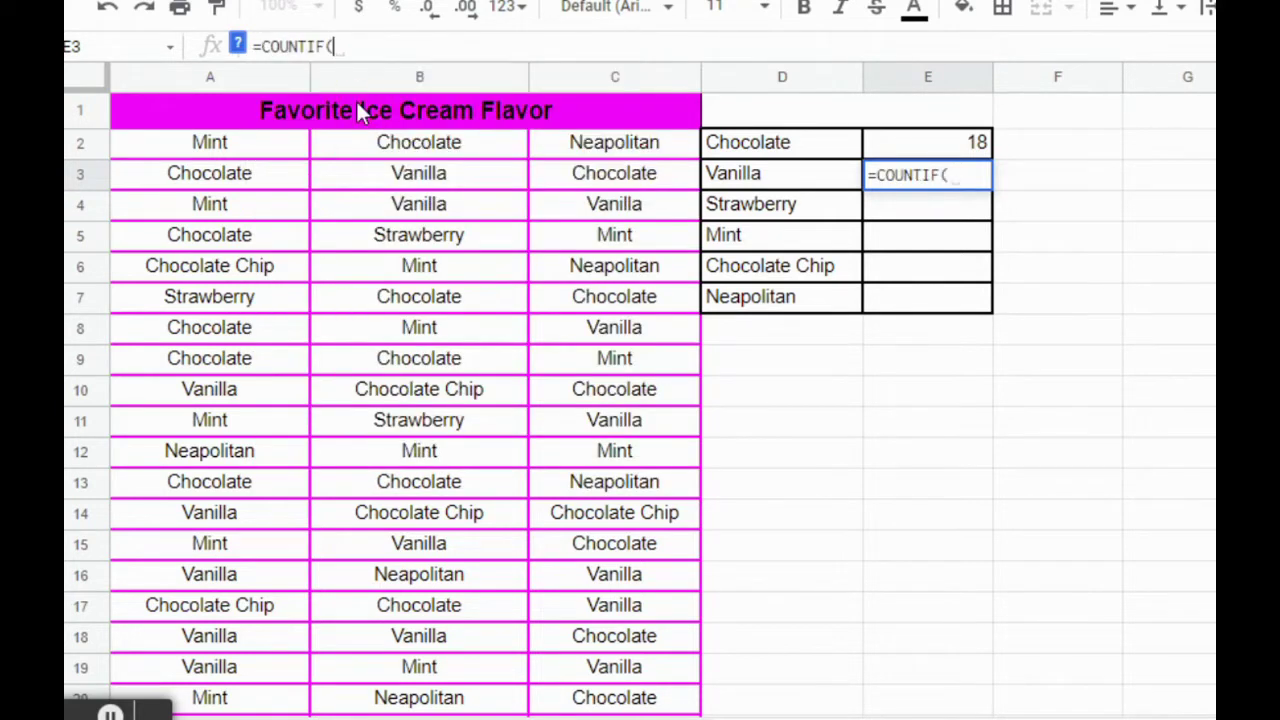
pyautogui.write('A')
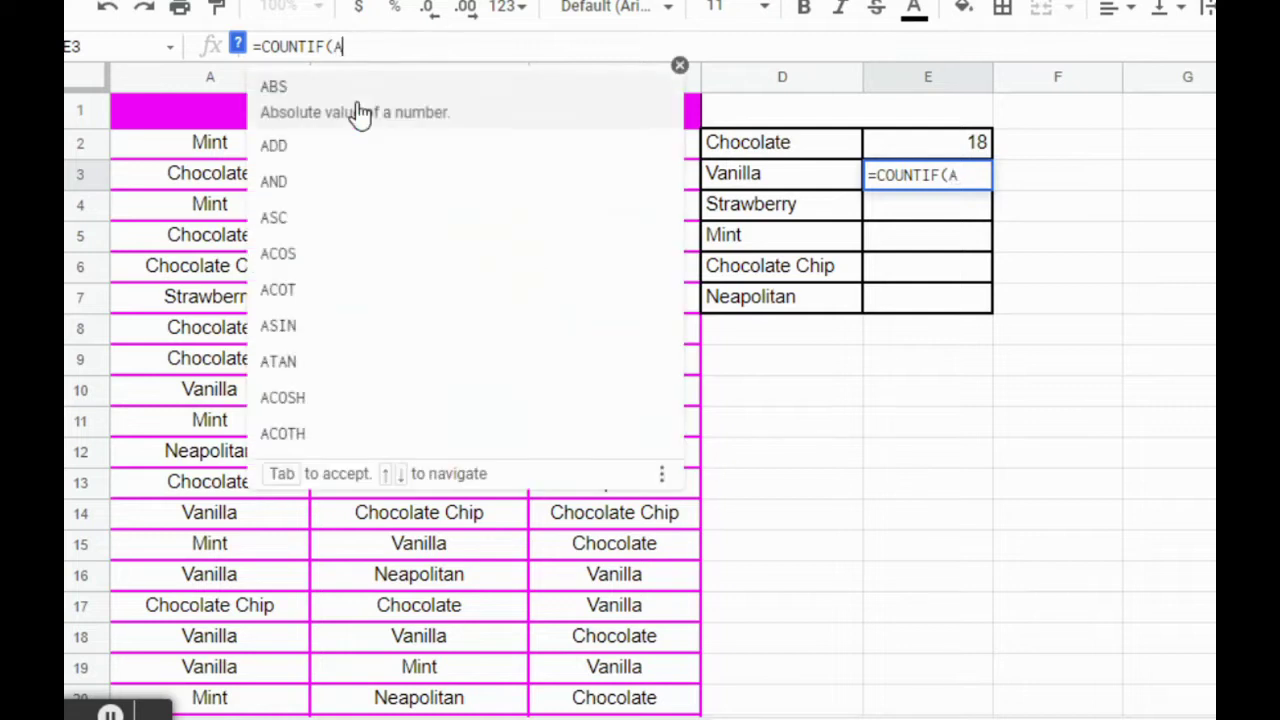
pyautogui.write('2:C')
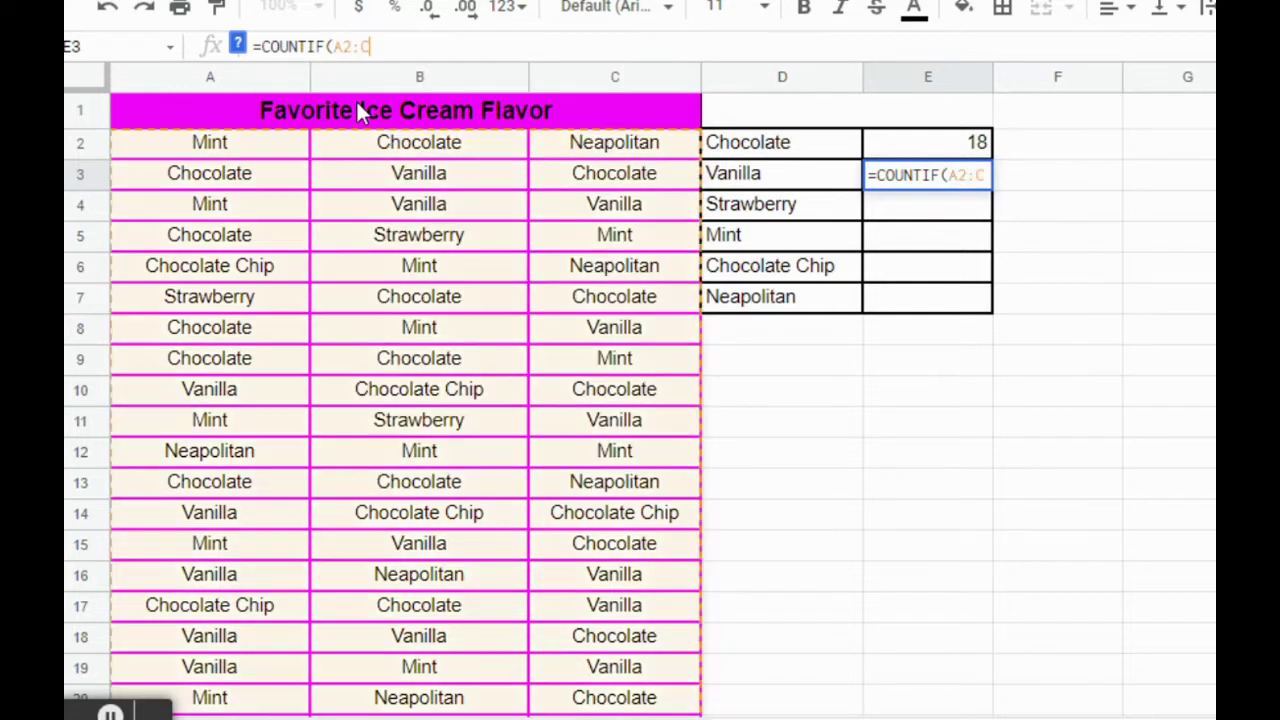
pyautogui.write('21, "vanilaa')
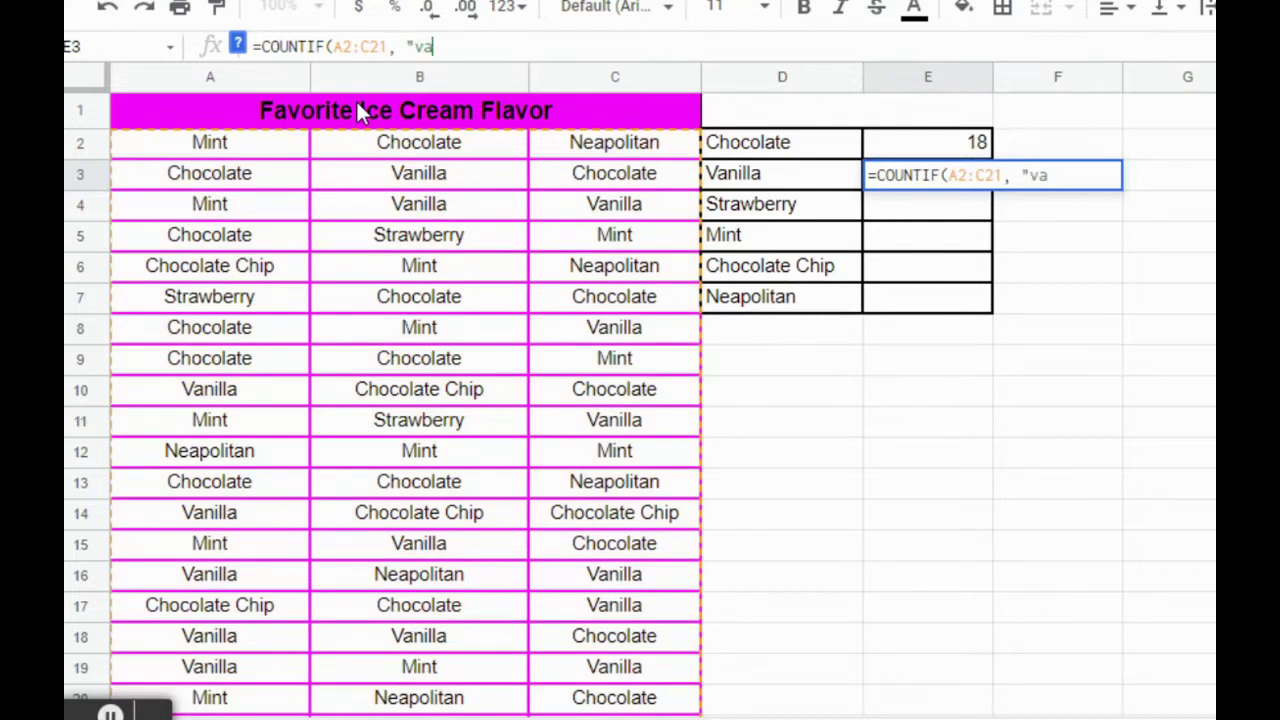
pyautogui.press('BackSpace')
pyautogui.press('BackSpace')
pyautogui.write('la')
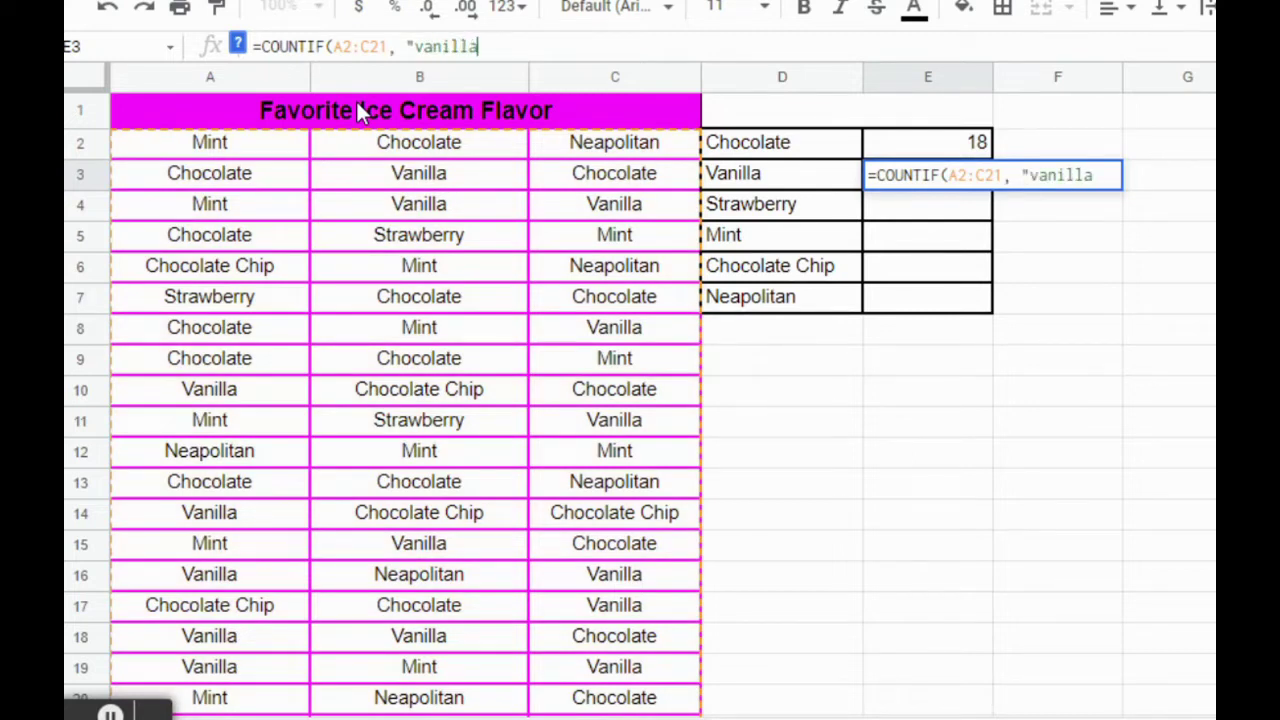
pyautogui.write('")')
pyautogui.press('Return')
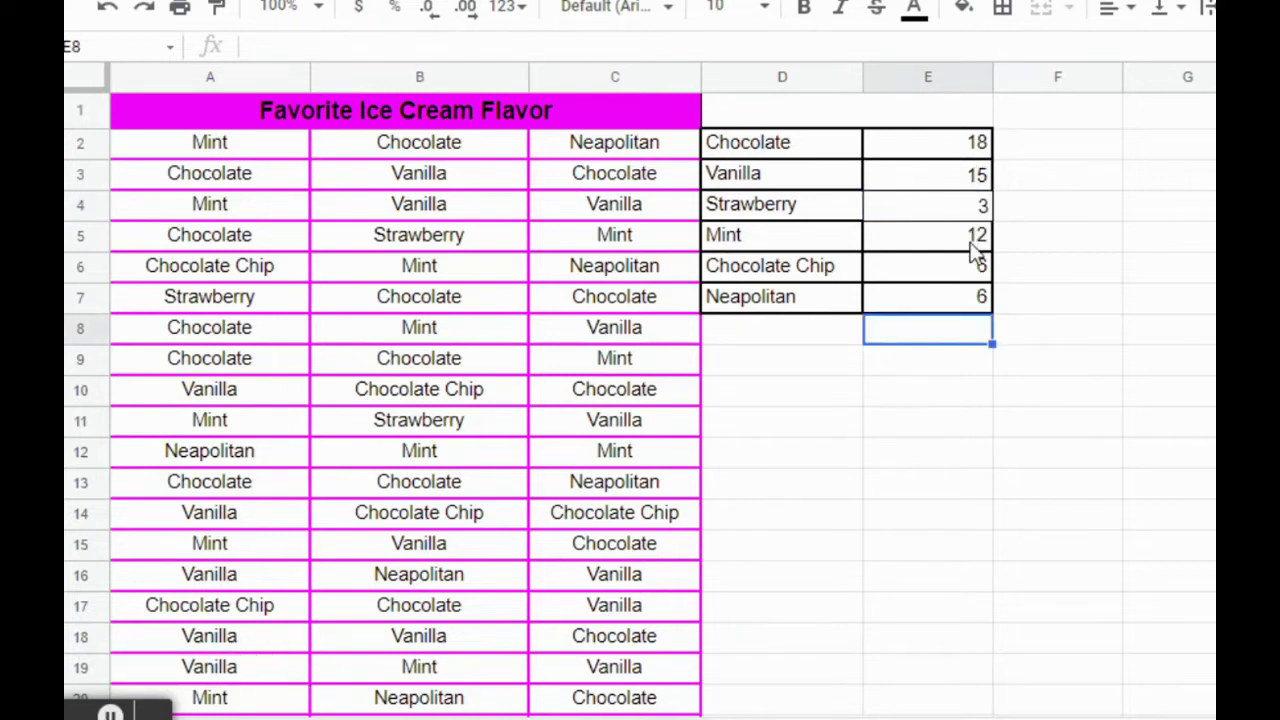
# Step: Check the COUNTIF formulas behind each flavor total in cells E2 to E7
pyautogui.click(981, 152)
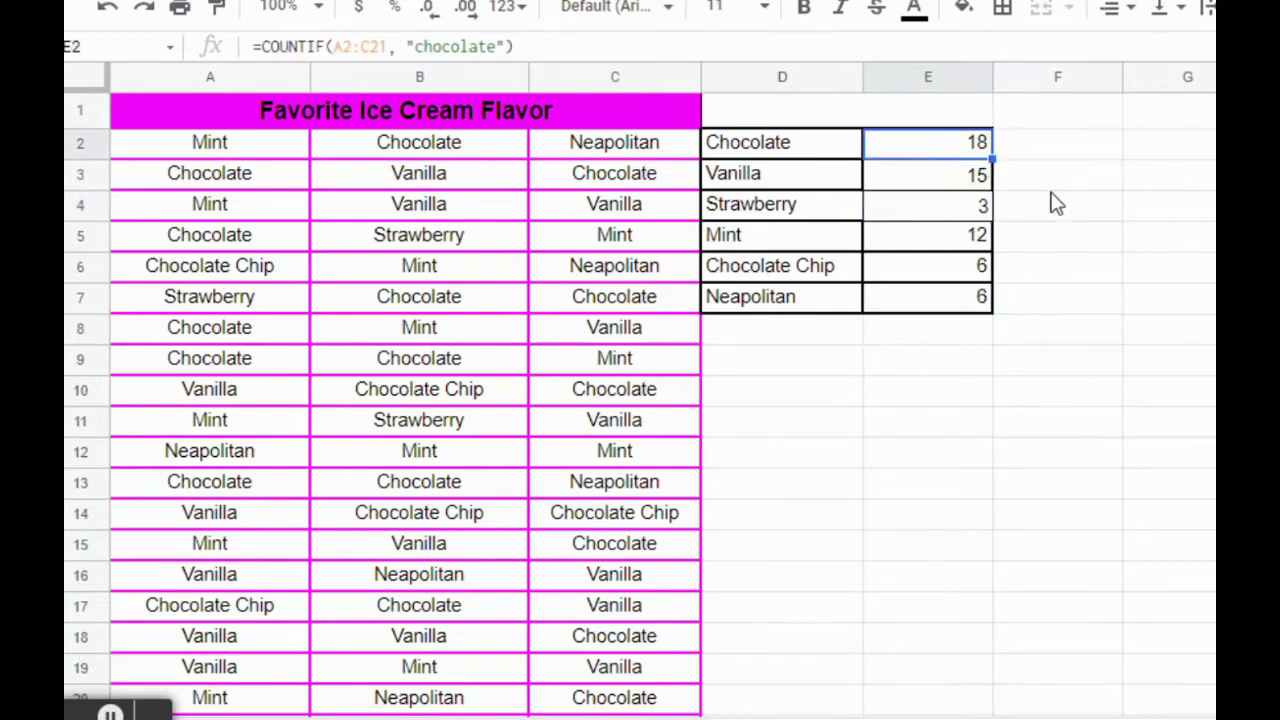
pyautogui.click(980, 175)
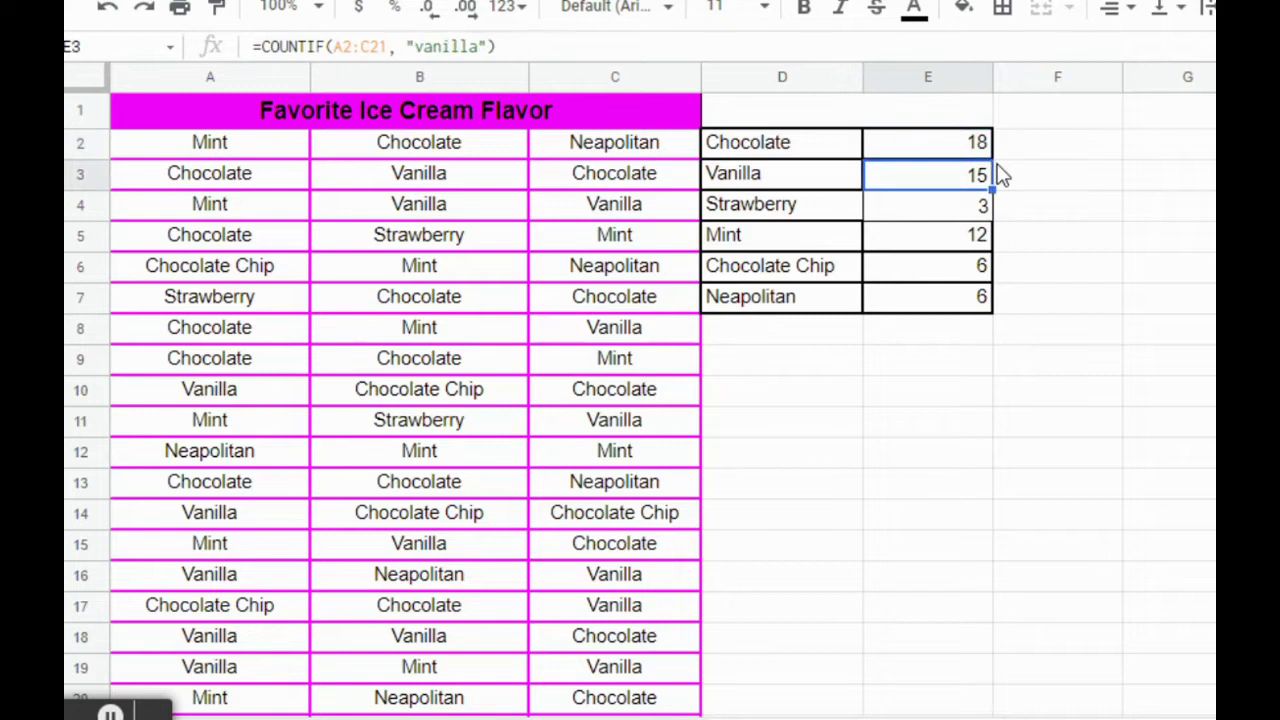
pyautogui.press('Down')
pyautogui.press('Down')
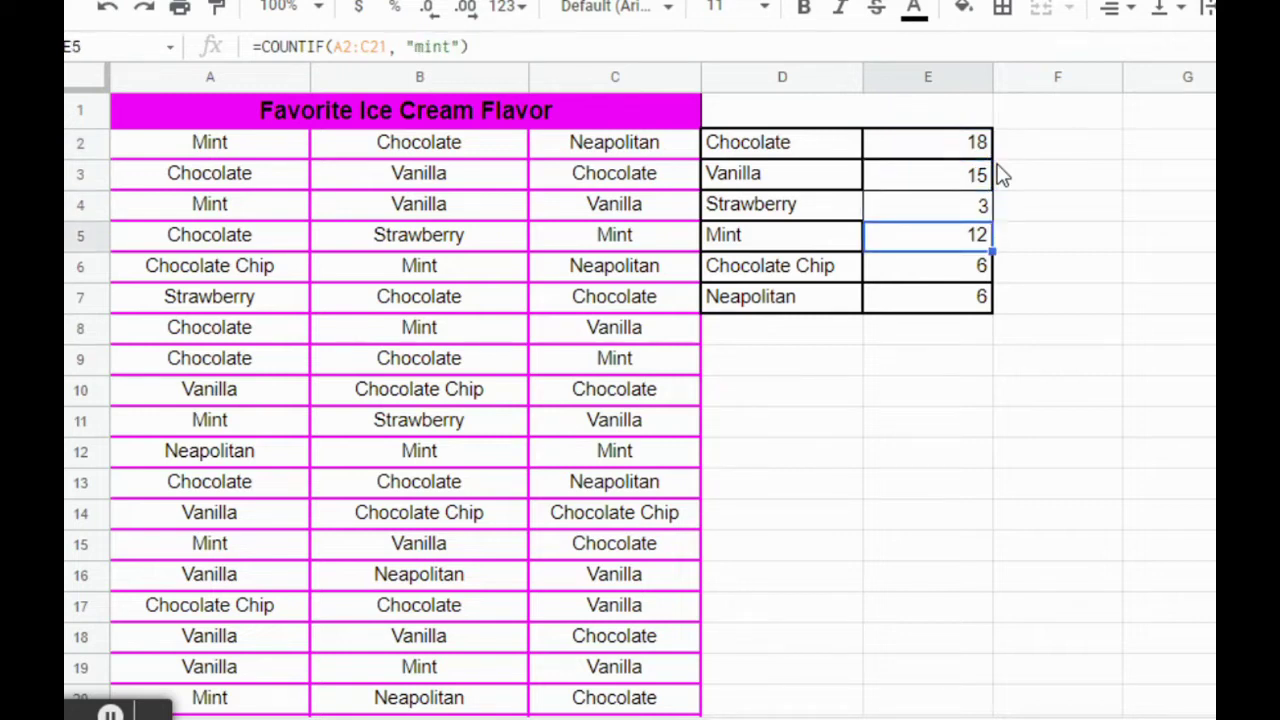
pyautogui.press('Down')
pyautogui.press('Down')
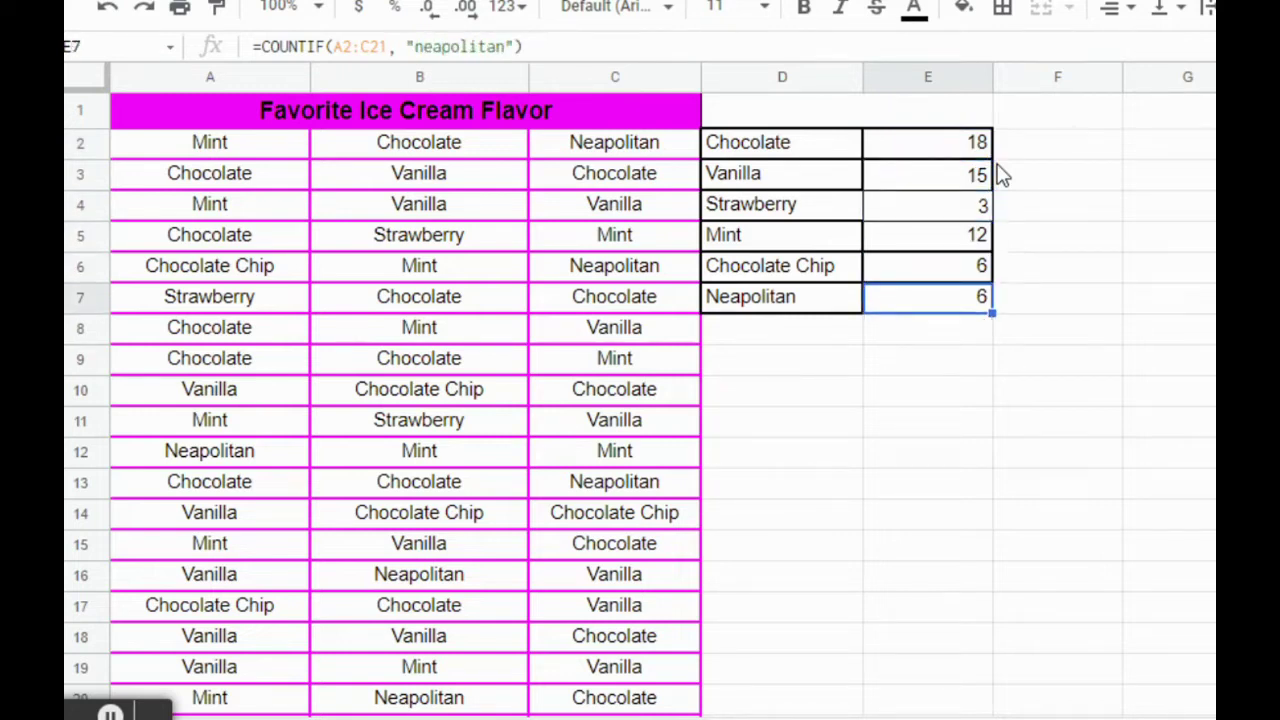
pyautogui.press('Down')
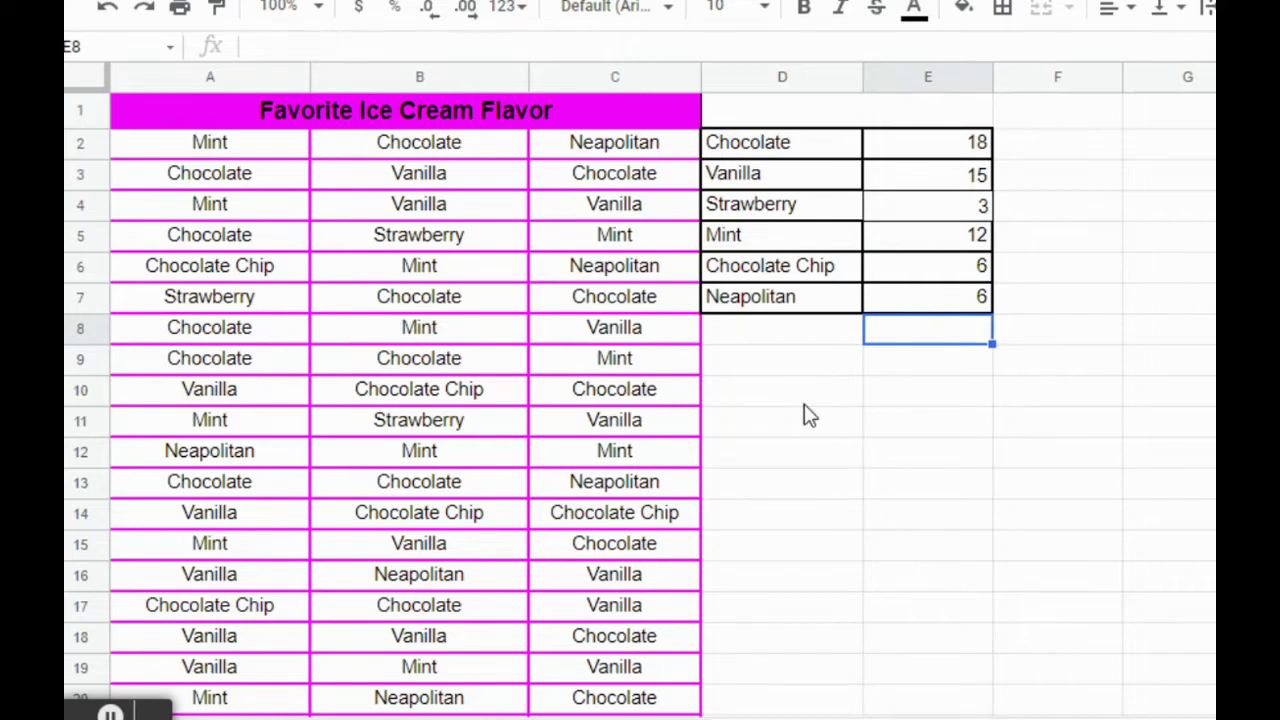
# Step: Insert a chart from the flavor names and totals in D2:E7
pyautogui.click(772, 366)
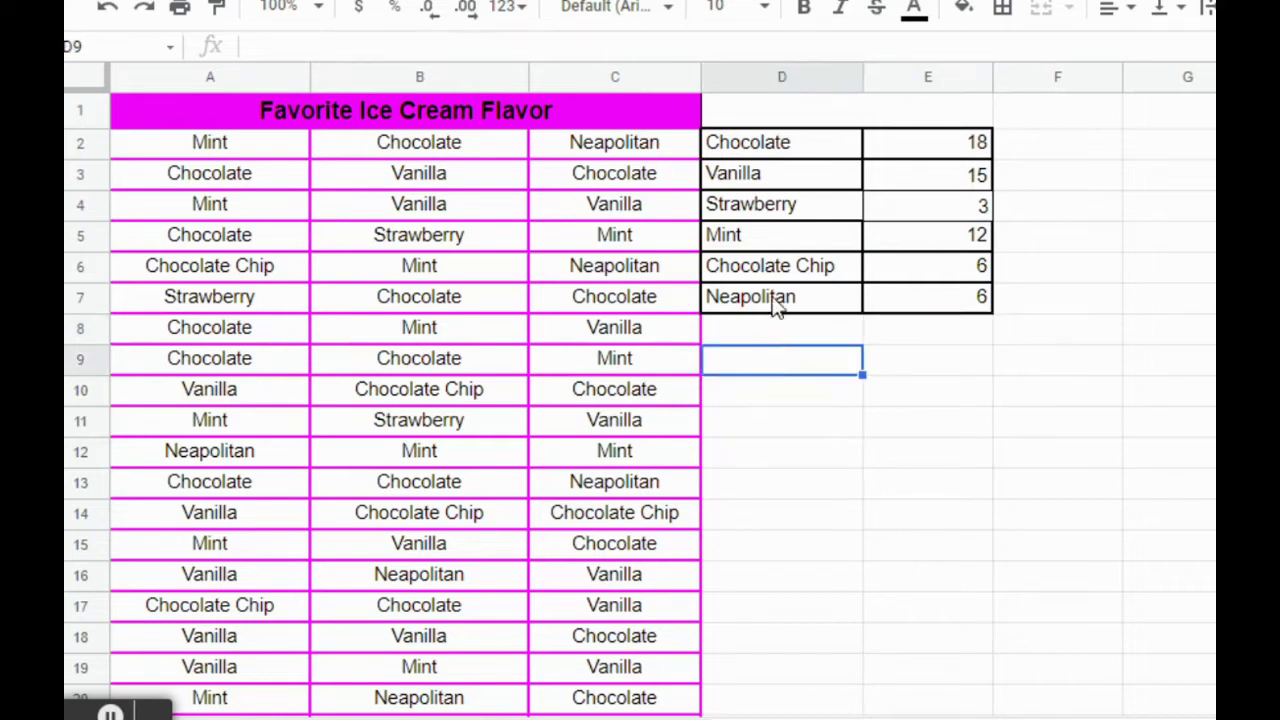
pyautogui.click(737, 150)
pyautogui.moveTo(737, 150); pyautogui.dragTo(931, 298)
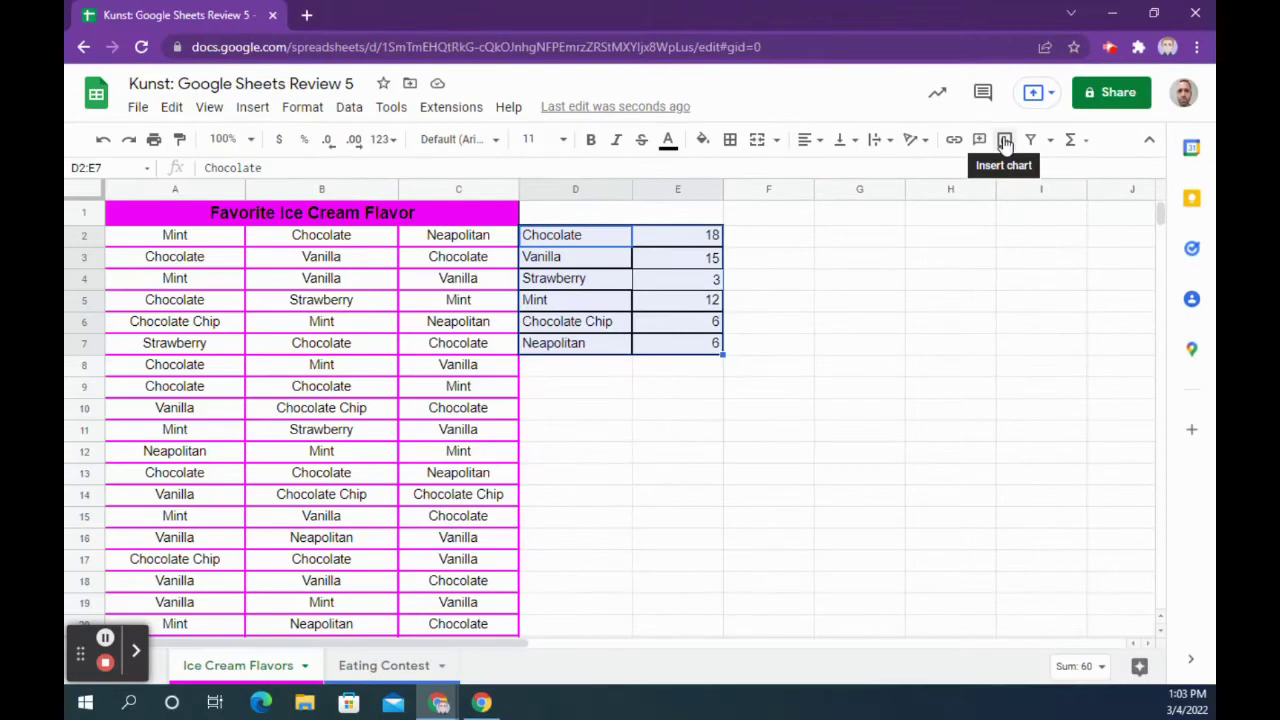
pyautogui.click(257, 108)
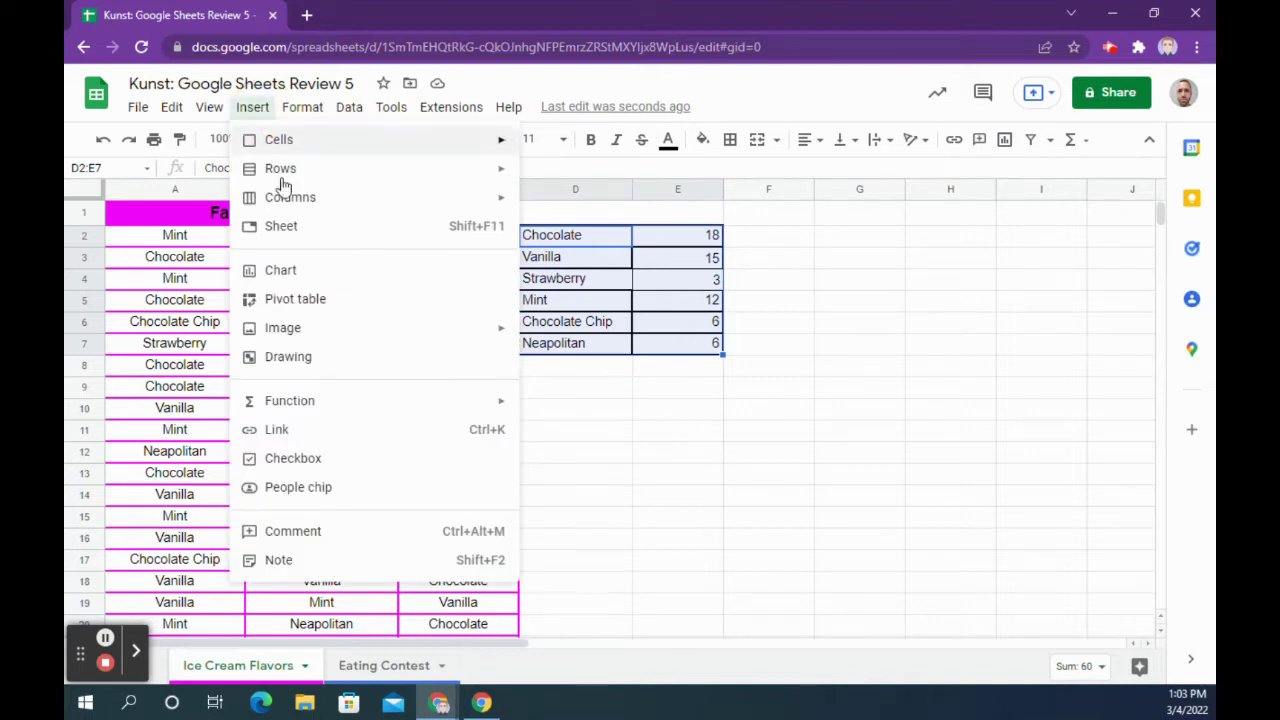
pyautogui.click(1005, 141)
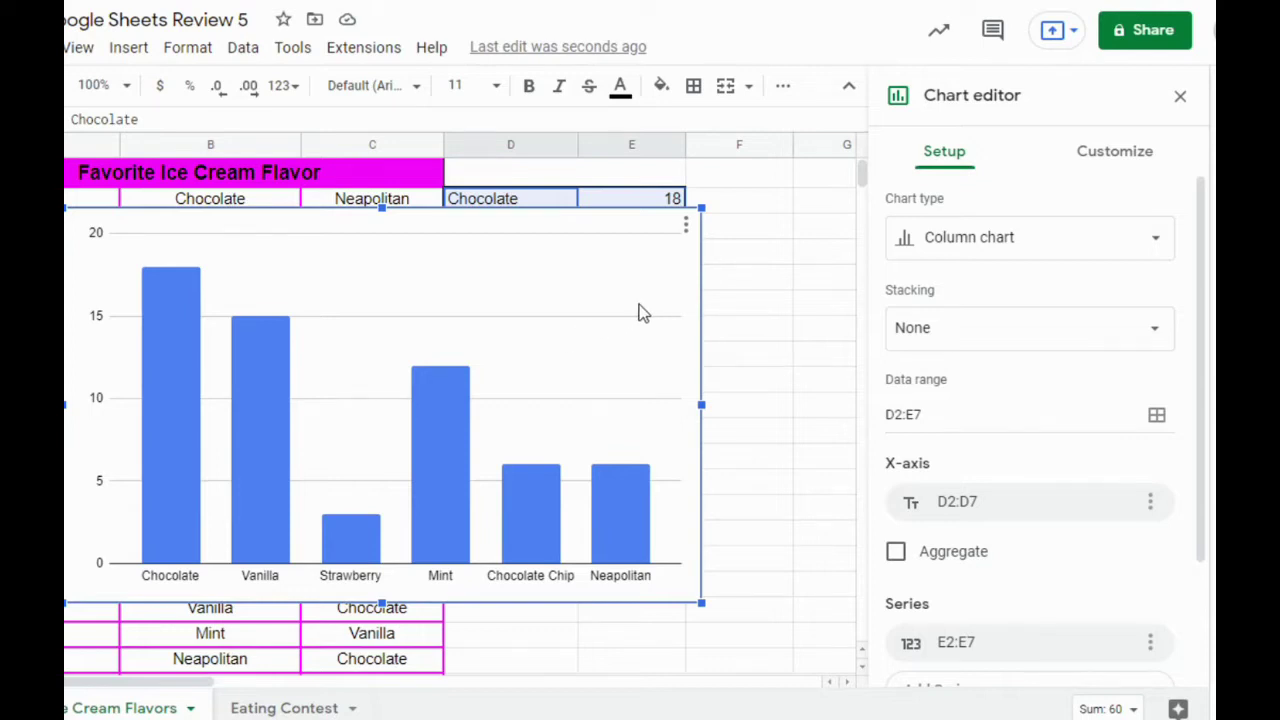
# Step: Change the chart type from column to the standard pie chart
pyautogui.click(1092, 246)
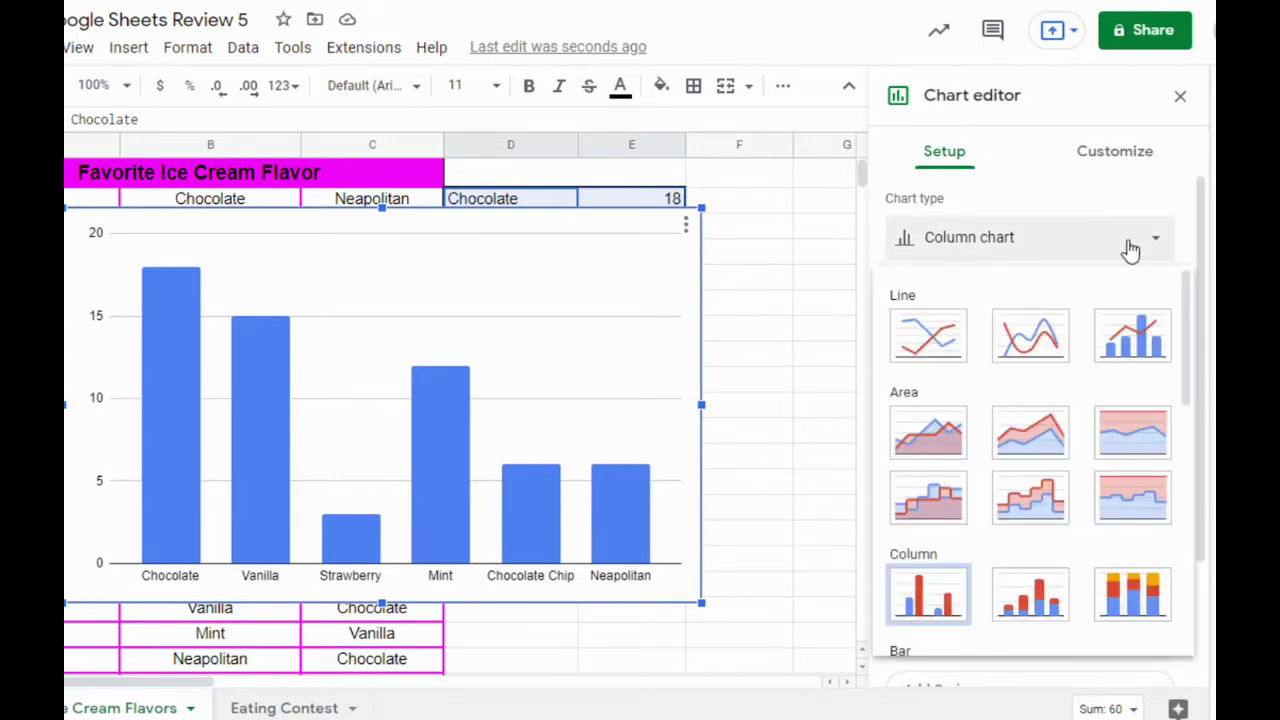
pyautogui.scroll(-3, 1066, 310)
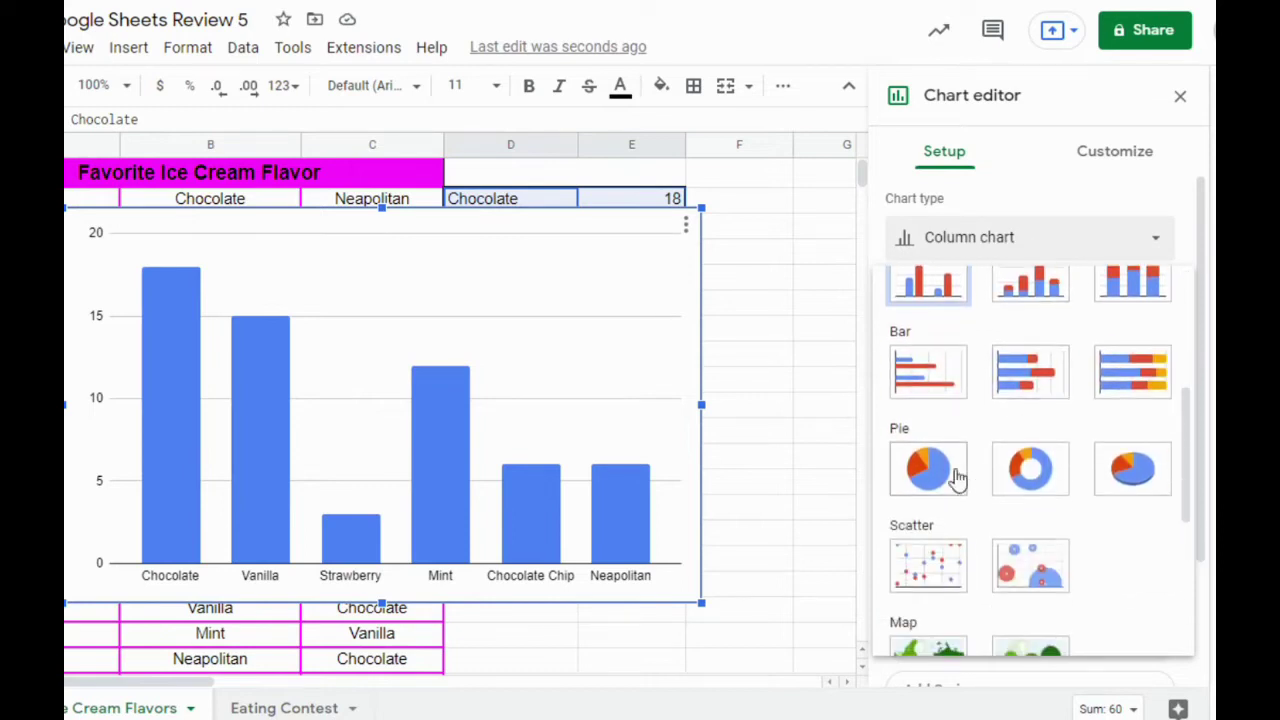
pyautogui.click(930, 470)
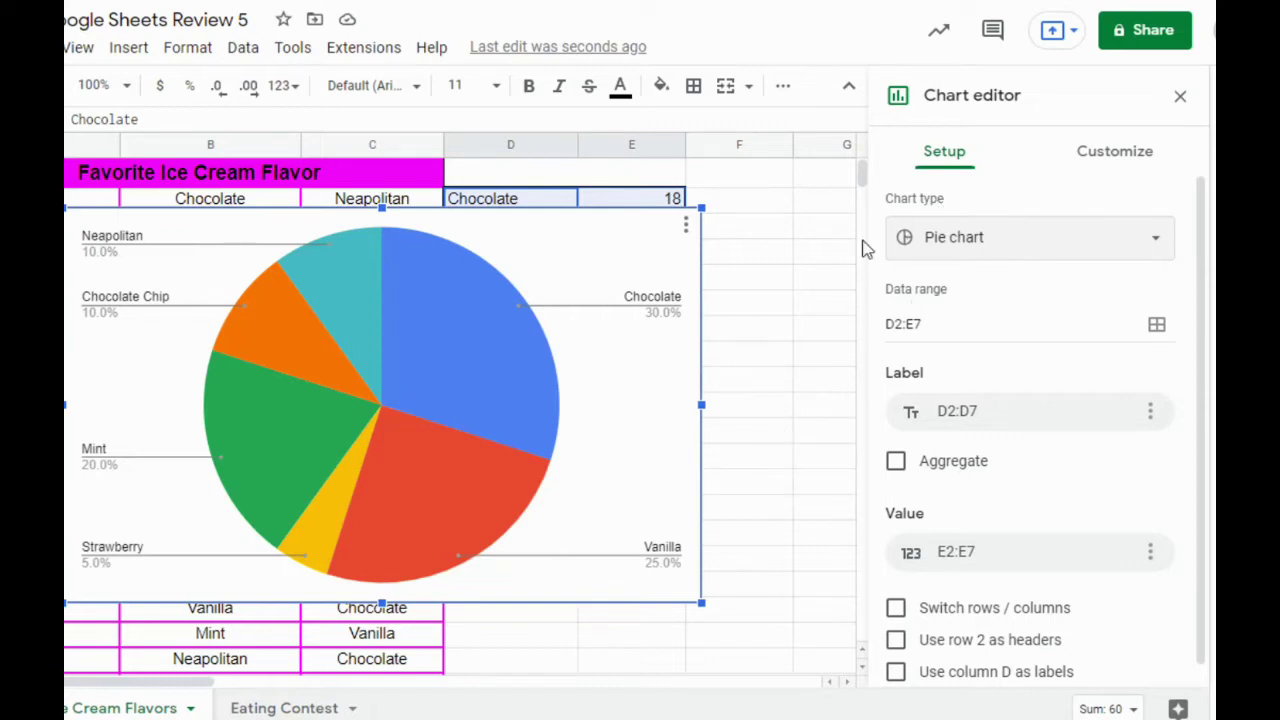
# Step: Move the pie chart right and down to start around row 4 between columns B and H, and deselect it
pyautogui.click(783, 263)
pyautogui.moveTo(515, 232); pyautogui.dragTo(747, 273)
pyautogui.click(1025, 295)
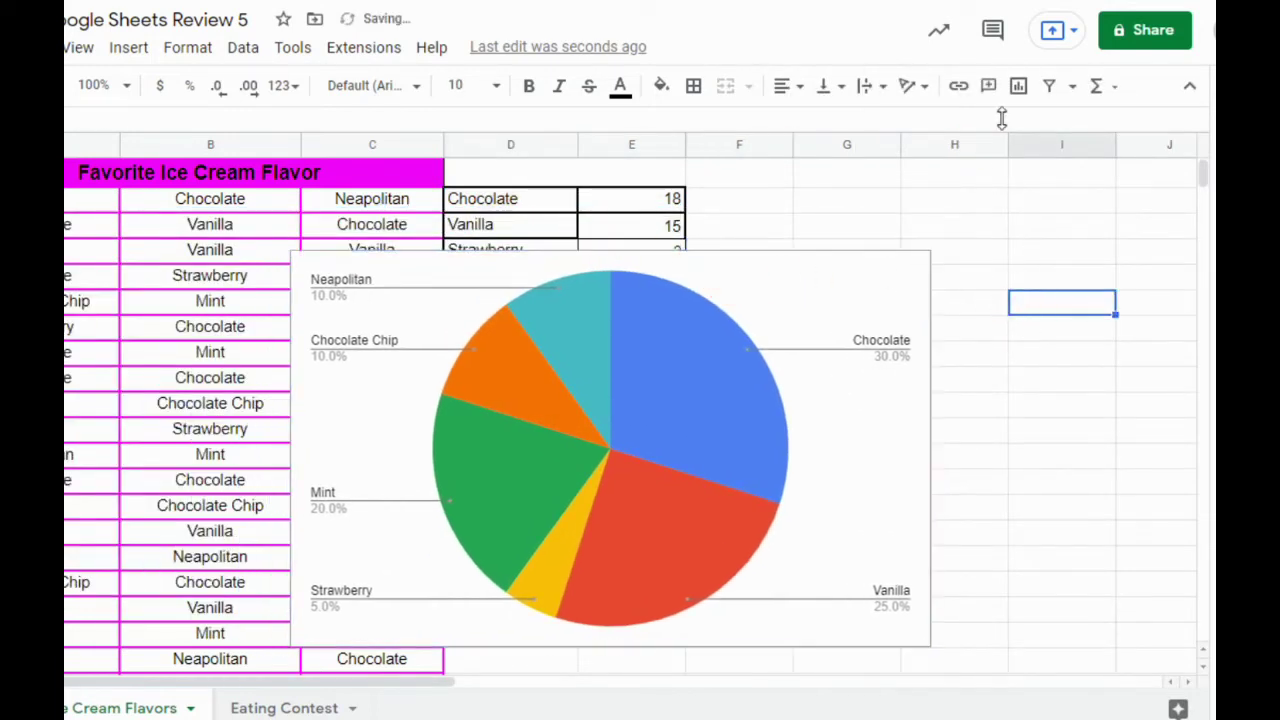
# Step: Give the ice cream pie chart a gray background color and turn on its 3D style
pyautogui.click(800, 307)
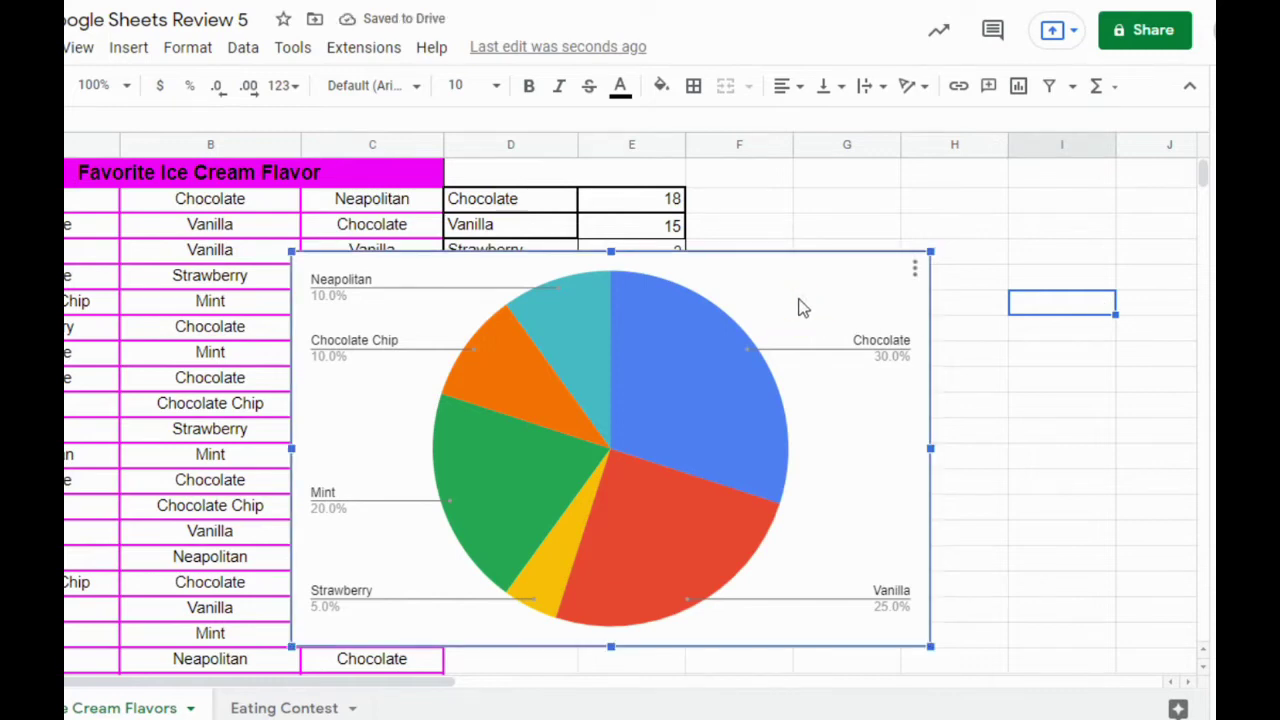
pyautogui.click(916, 272)
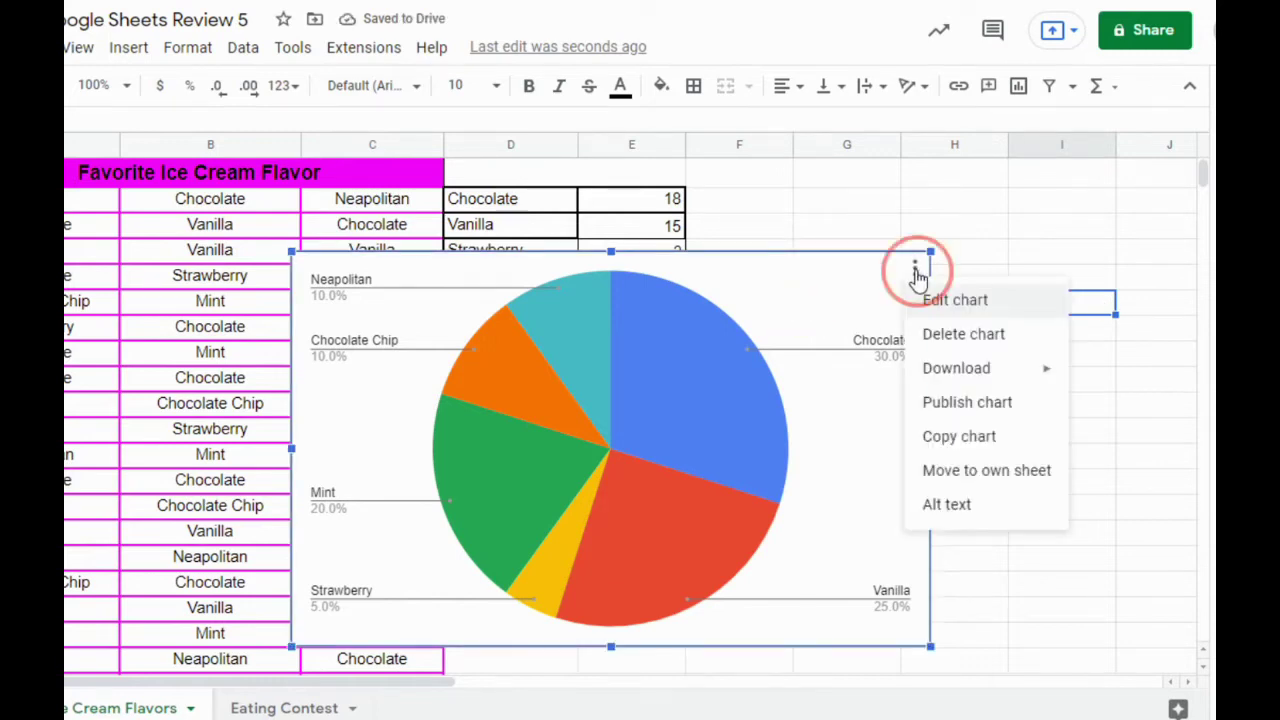
pyautogui.click(946, 296)
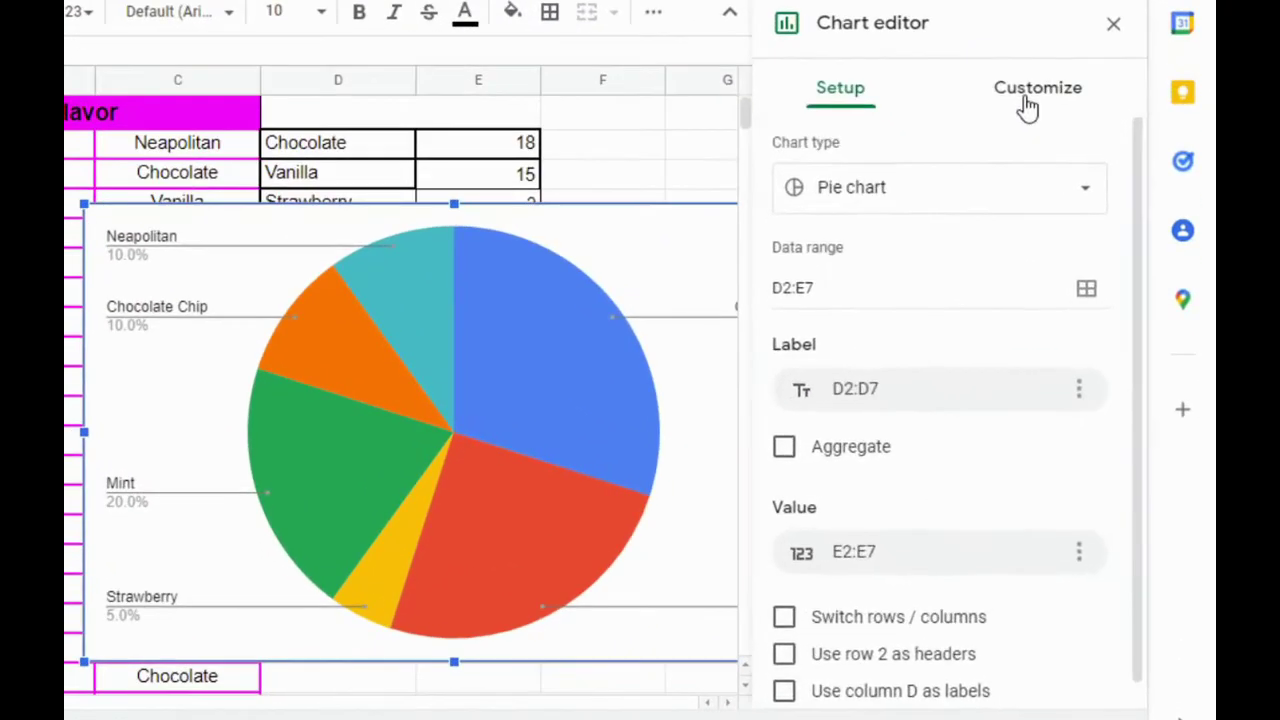
pyautogui.click(1028, 100)
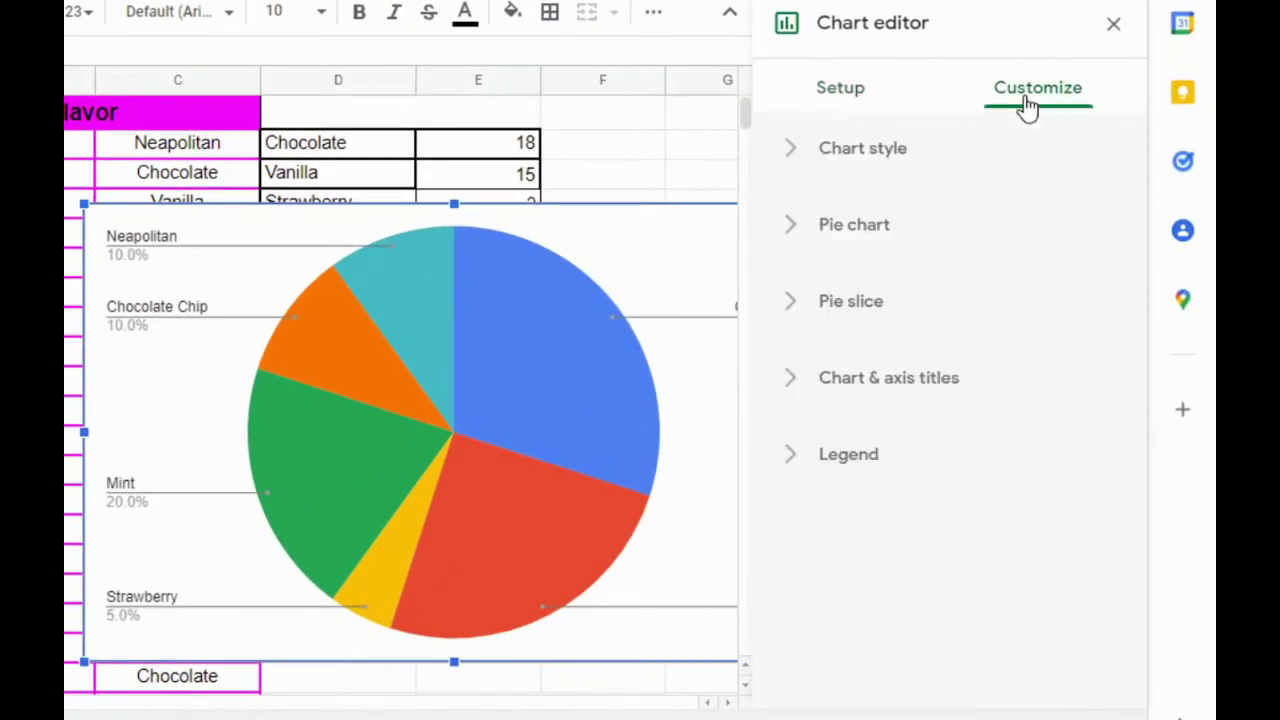
pyautogui.click(797, 152)
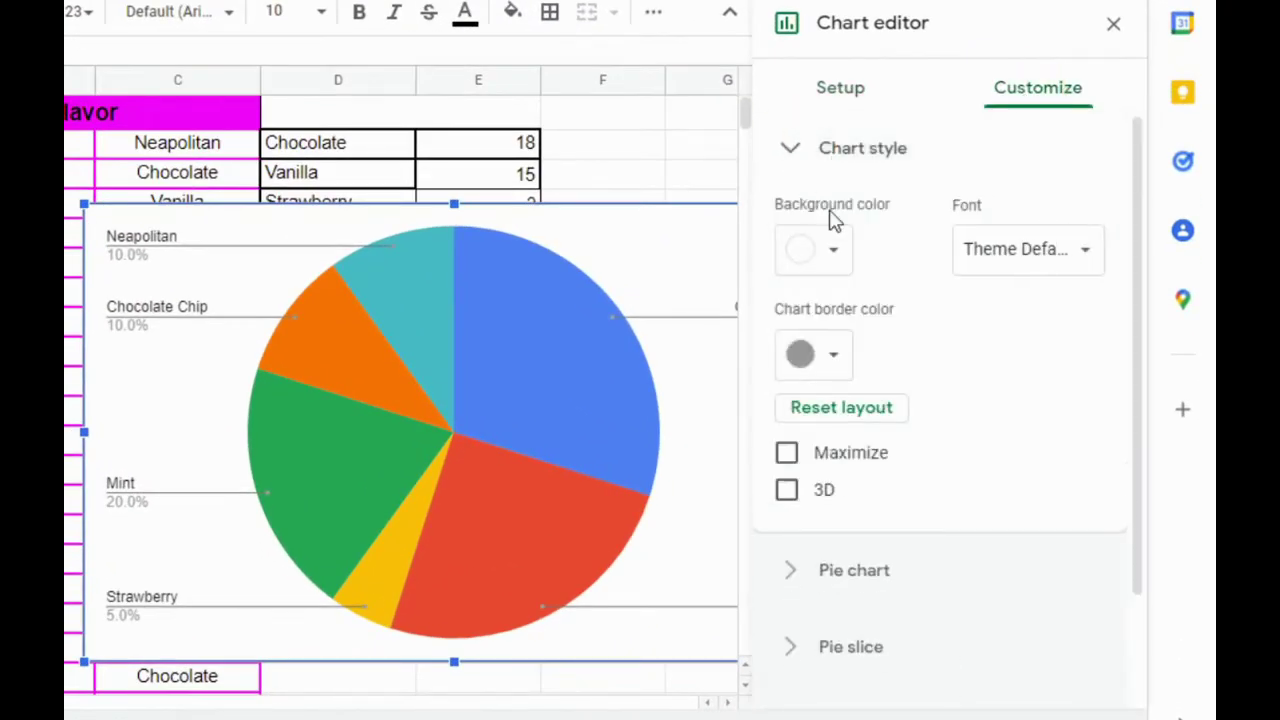
pyautogui.click(836, 250)
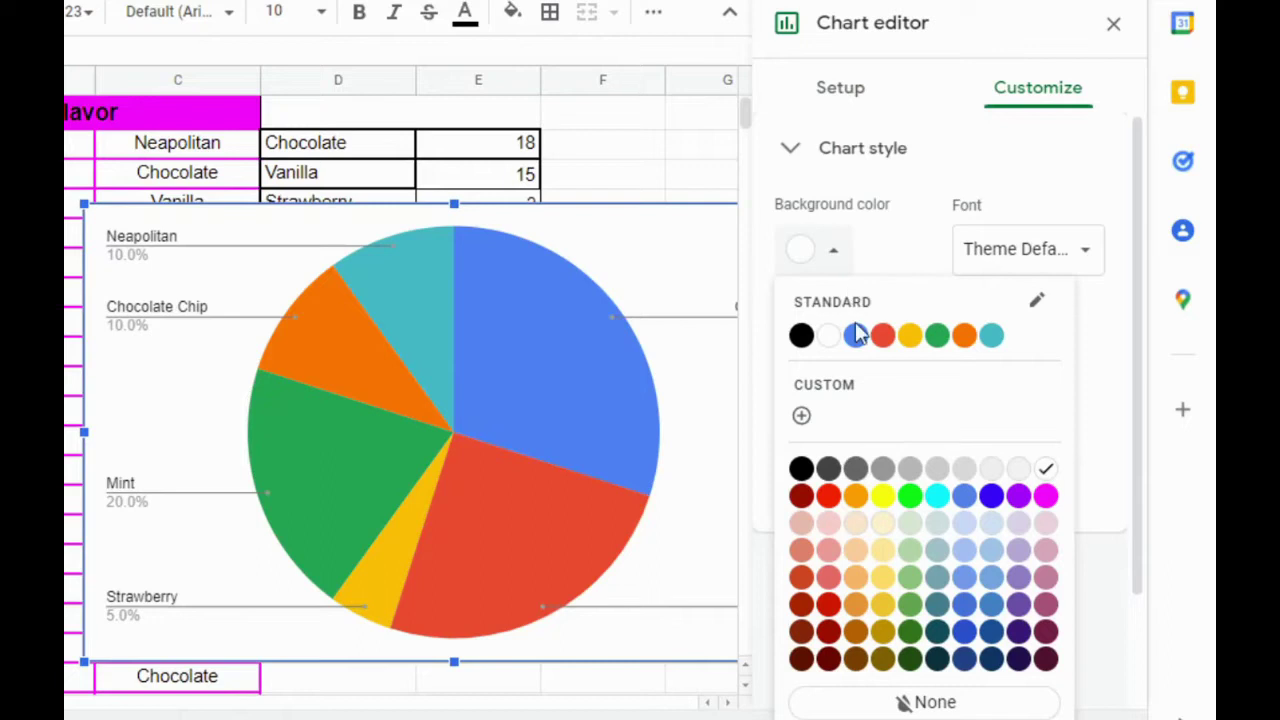
pyautogui.click(909, 468)
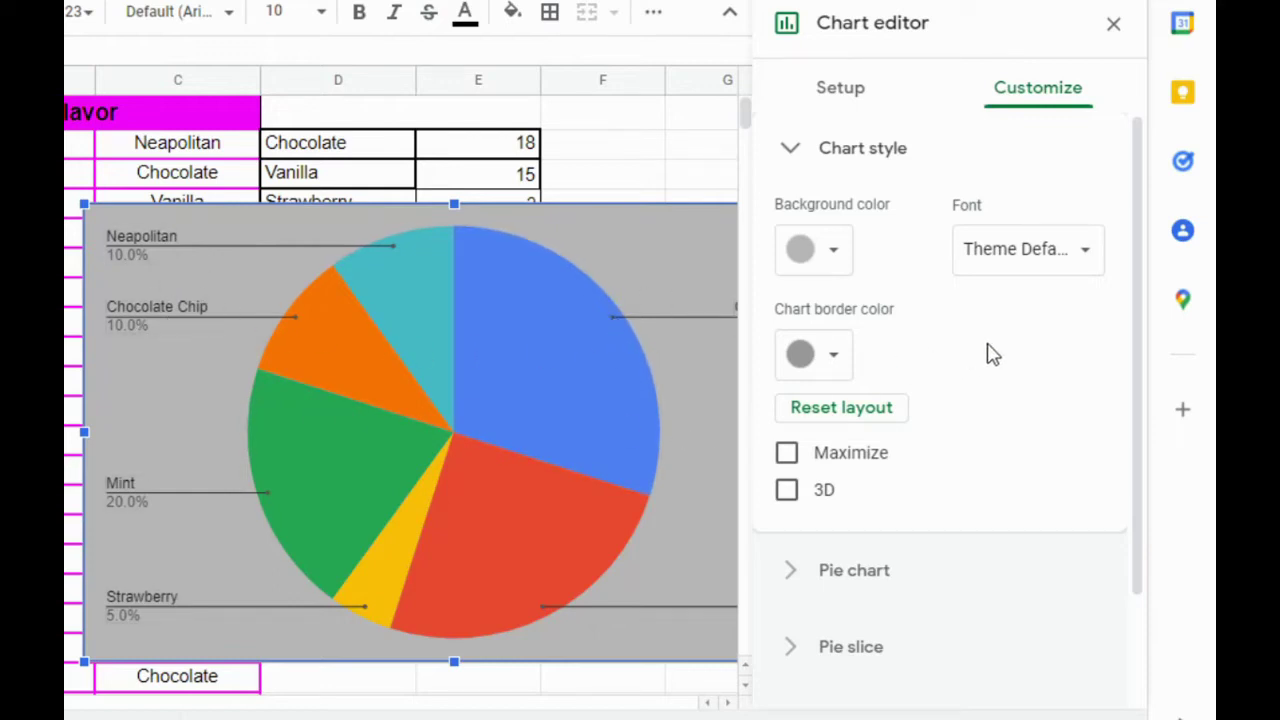
pyautogui.click(788, 491)
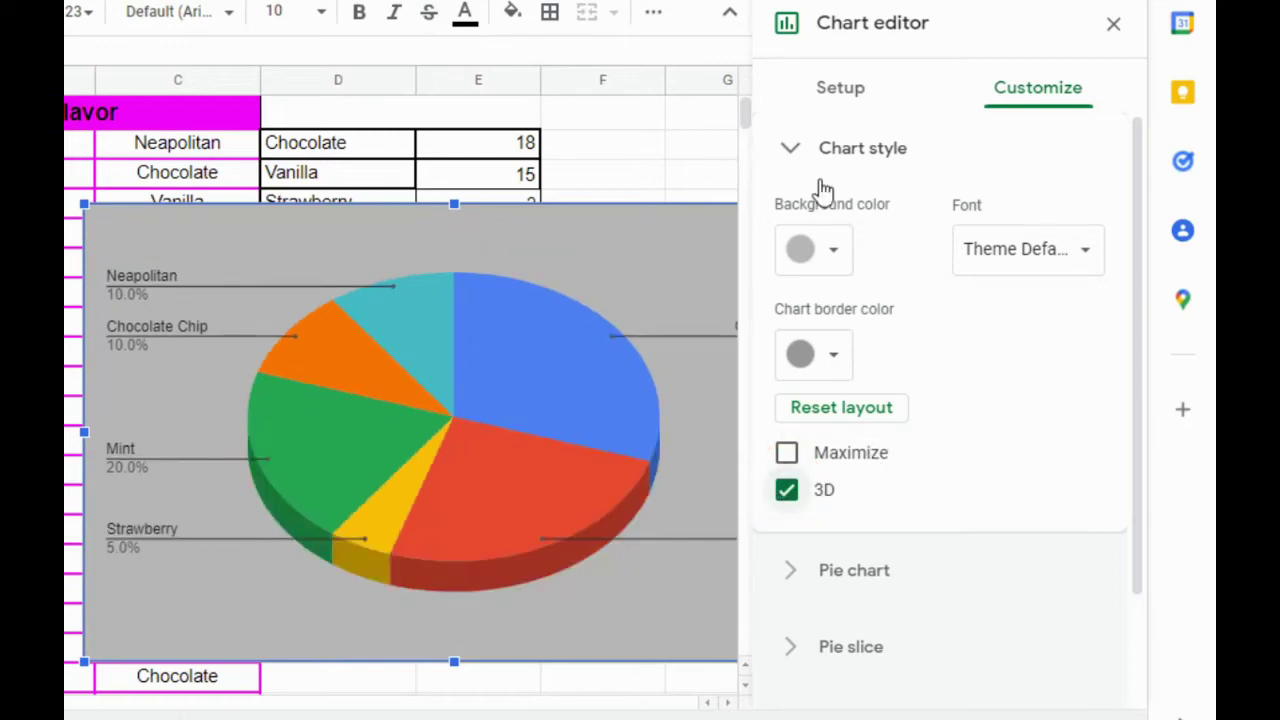
pyautogui.click(791, 154)
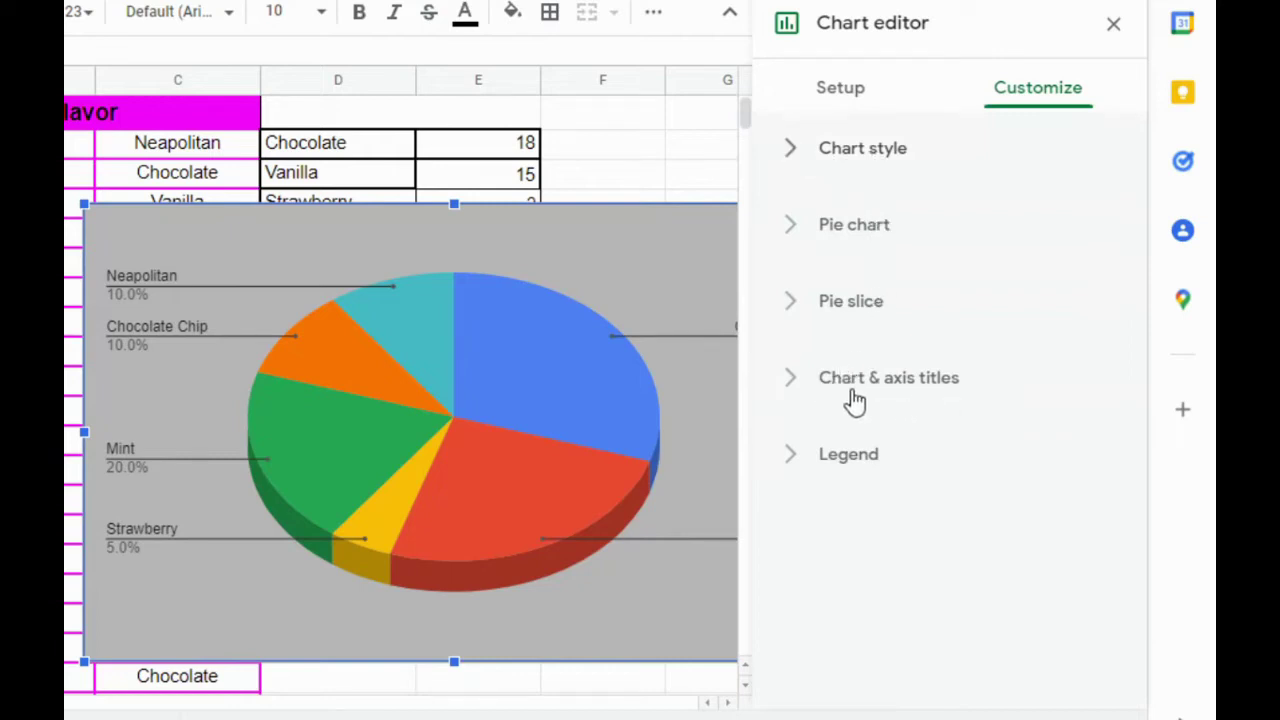
# Step: Set the pie chart's title text to "Favorite Ice Cream Flavors"
pyautogui.click(792, 382)
pyautogui.click(835, 438)
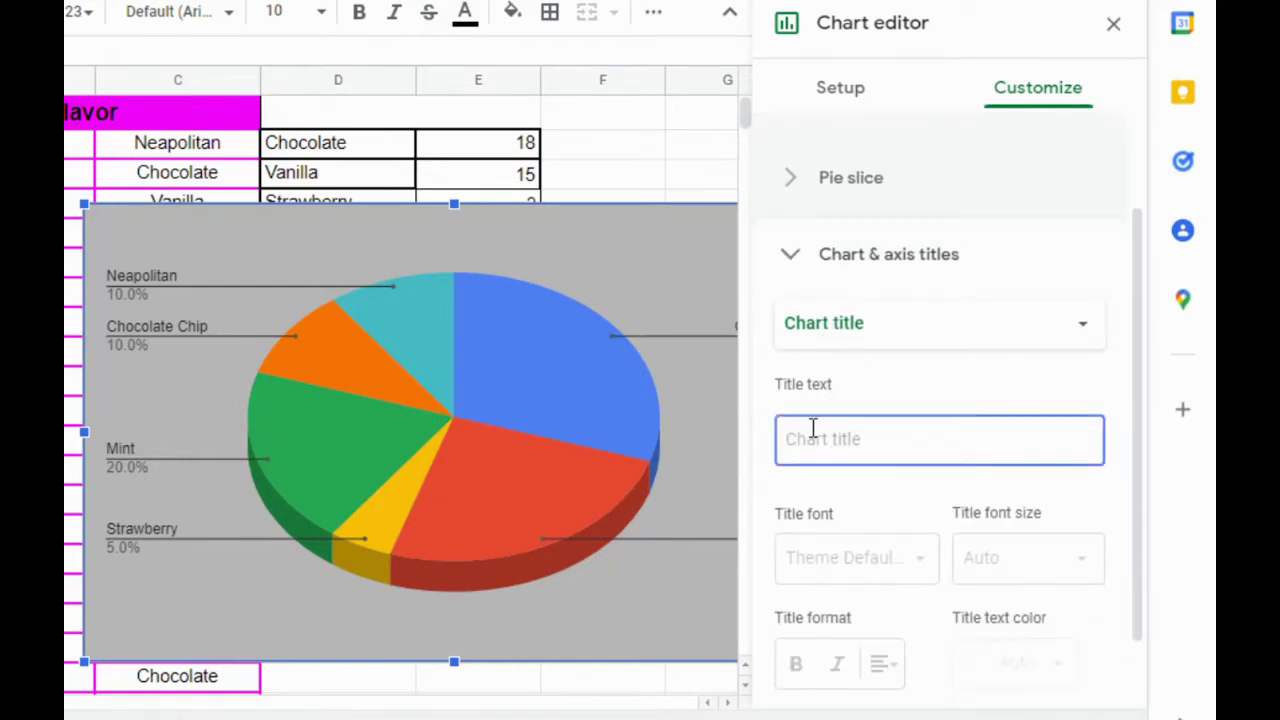
pyautogui.write('Fav')
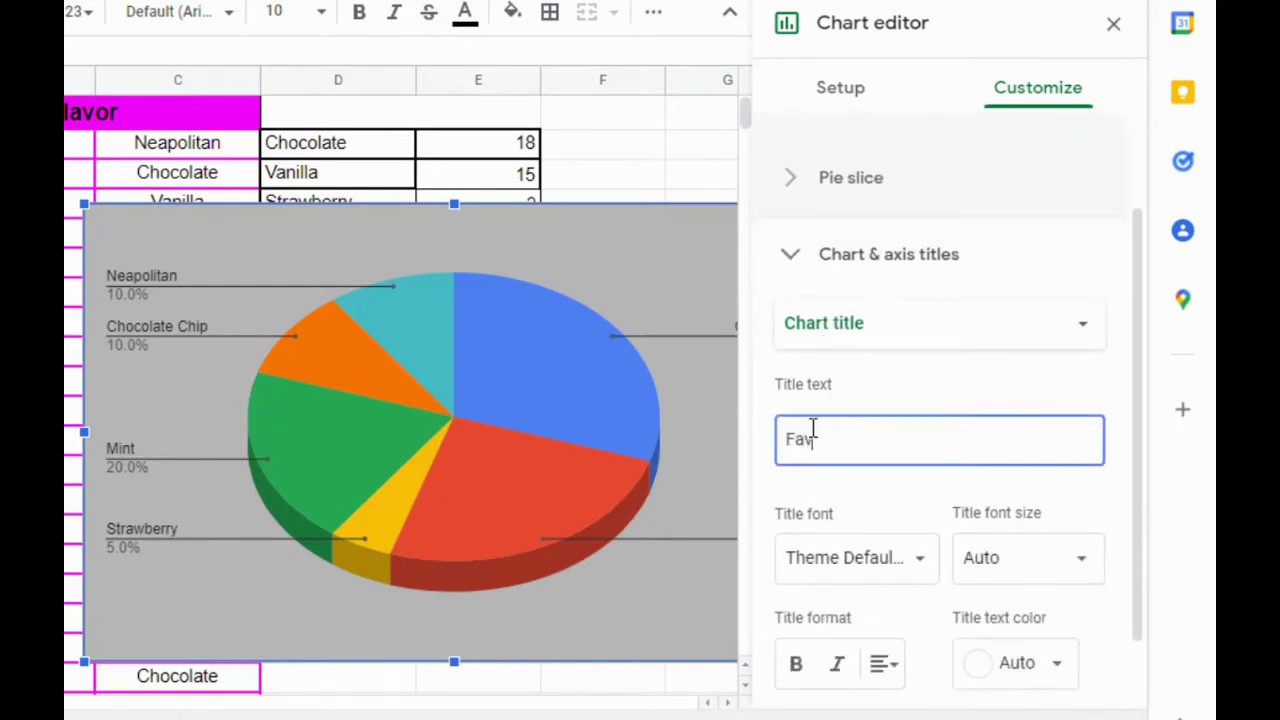
pyautogui.write('orite Ice Cream Flavors')
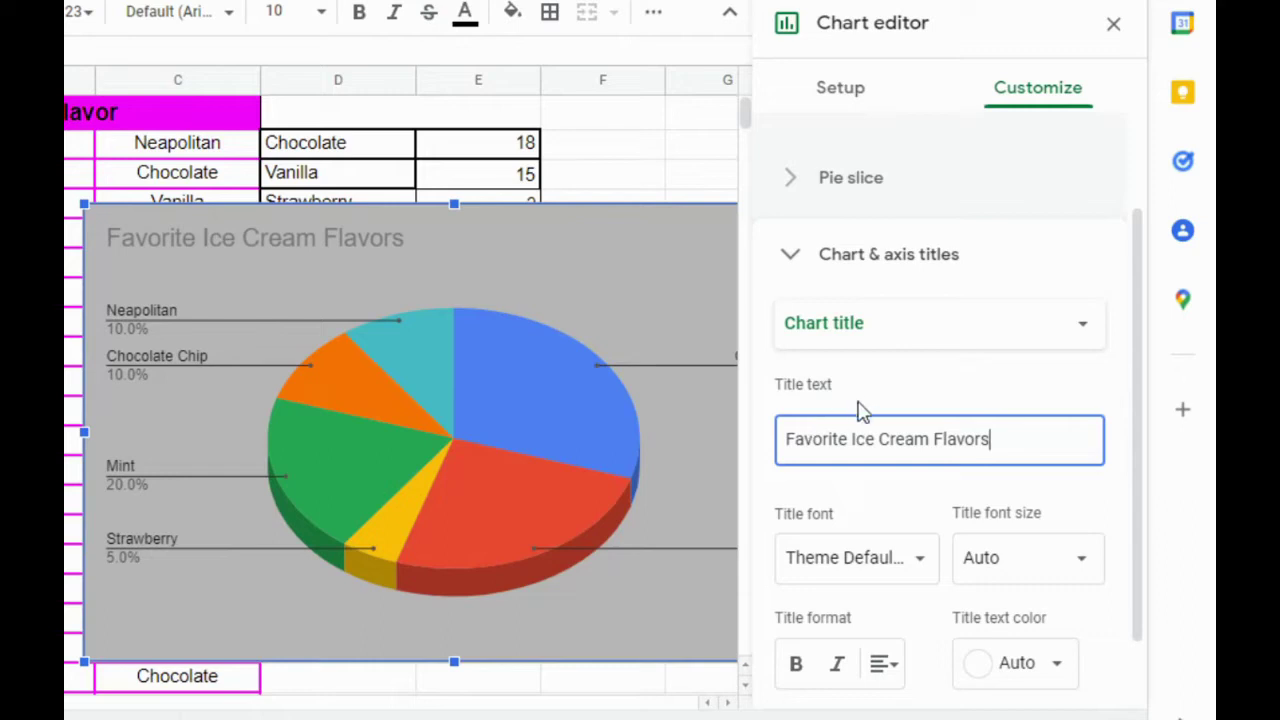
pyautogui.click(863, 407)
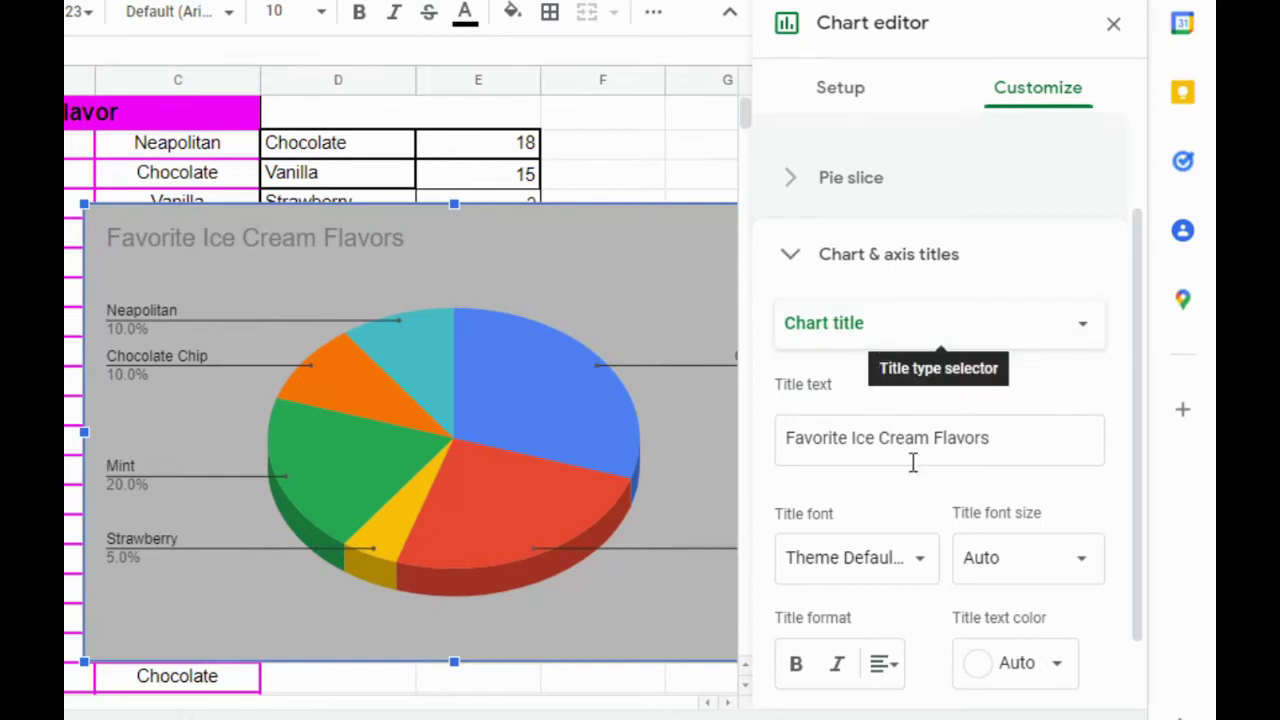
# Step: Format the pie chart's title as centered, bold and black at font size 30
pyautogui.click(882, 666)
pyautogui.click(915, 704)
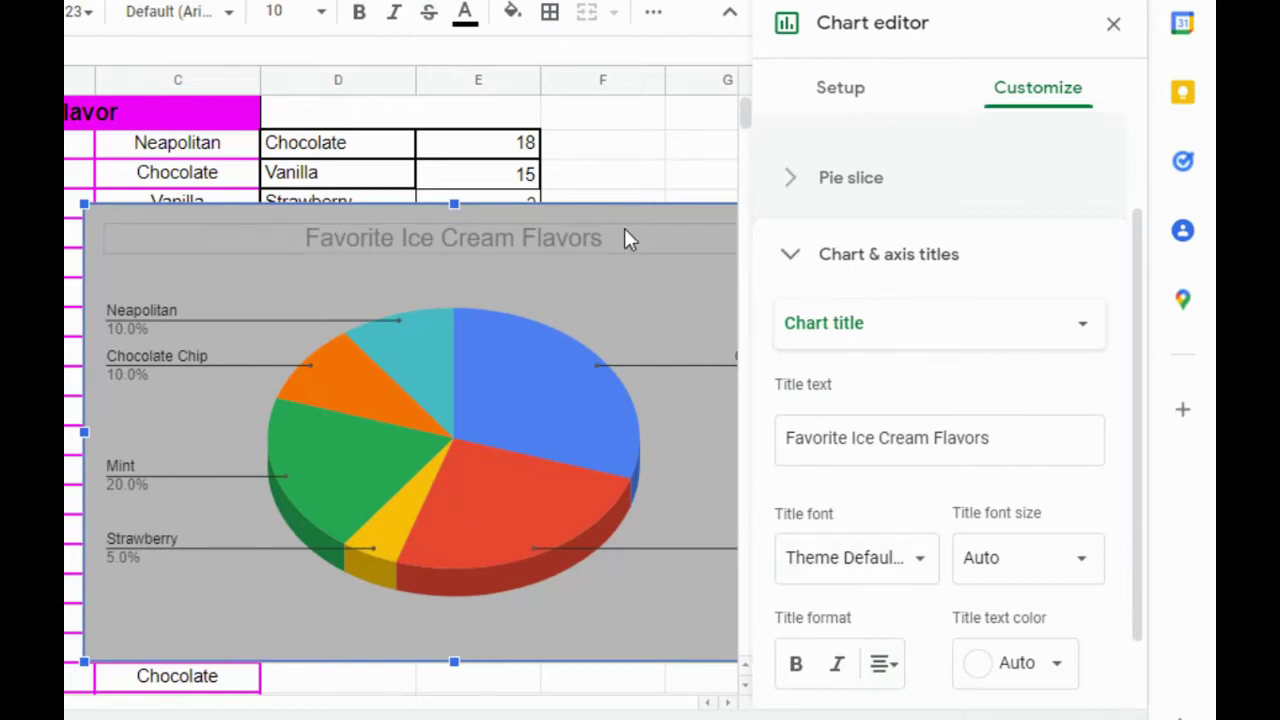
pyautogui.click(1088, 570)
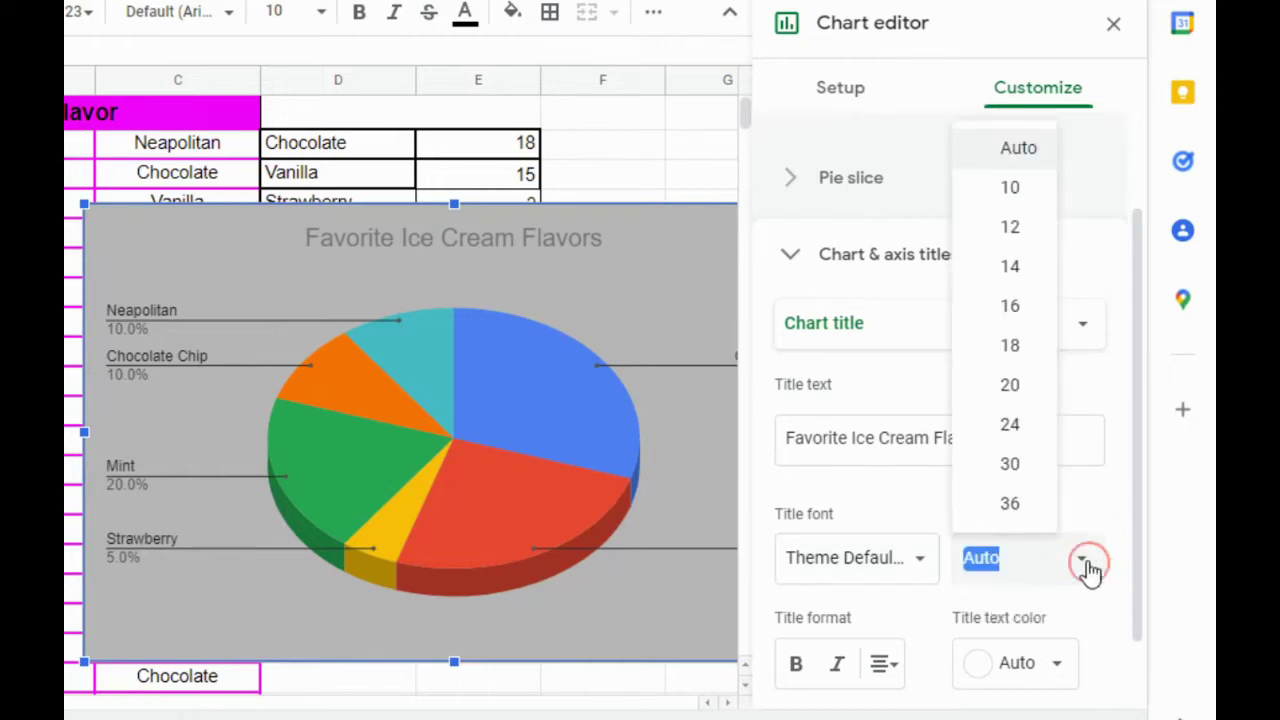
pyautogui.click(1029, 472)
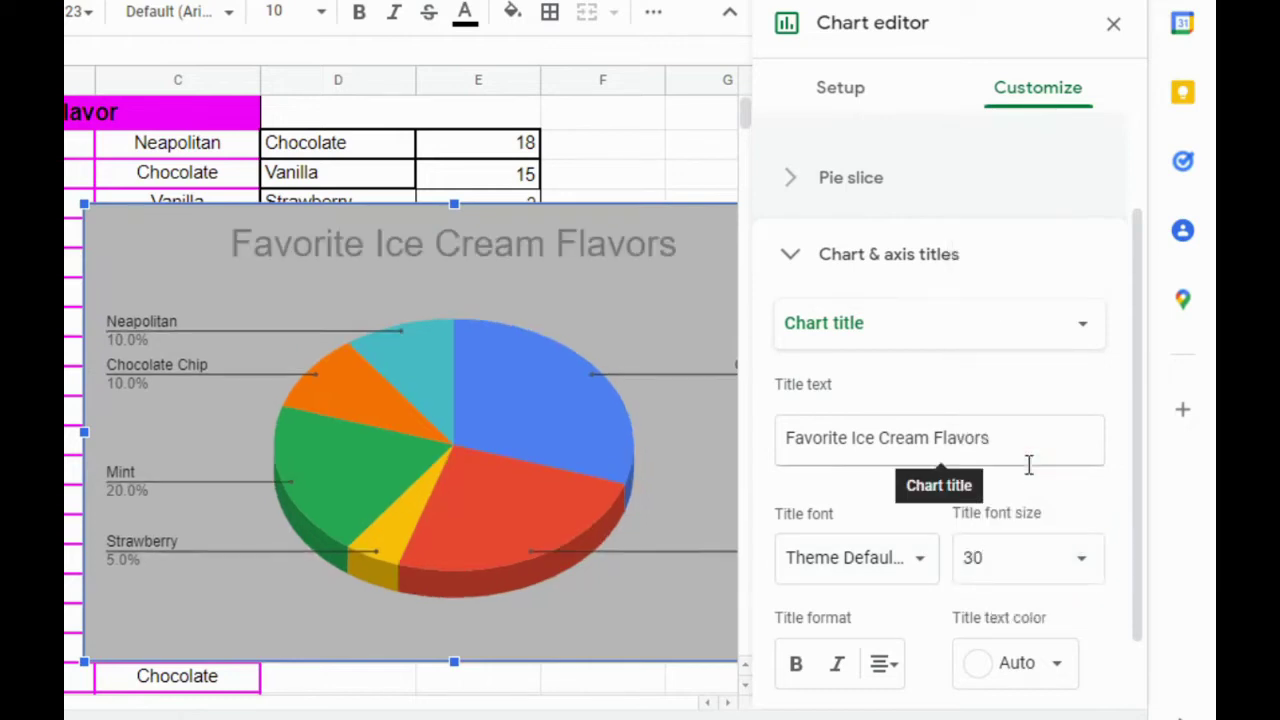
pyautogui.click(801, 672)
pyautogui.click(1058, 674)
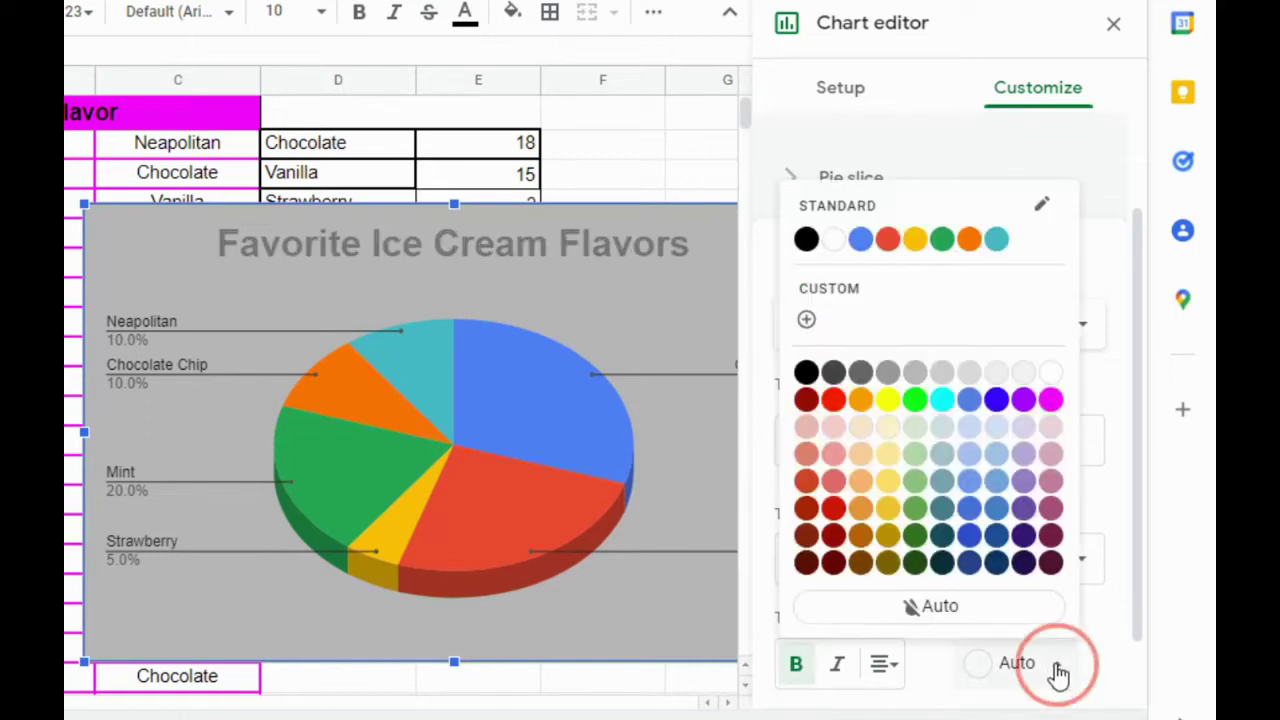
pyautogui.click(806, 372)
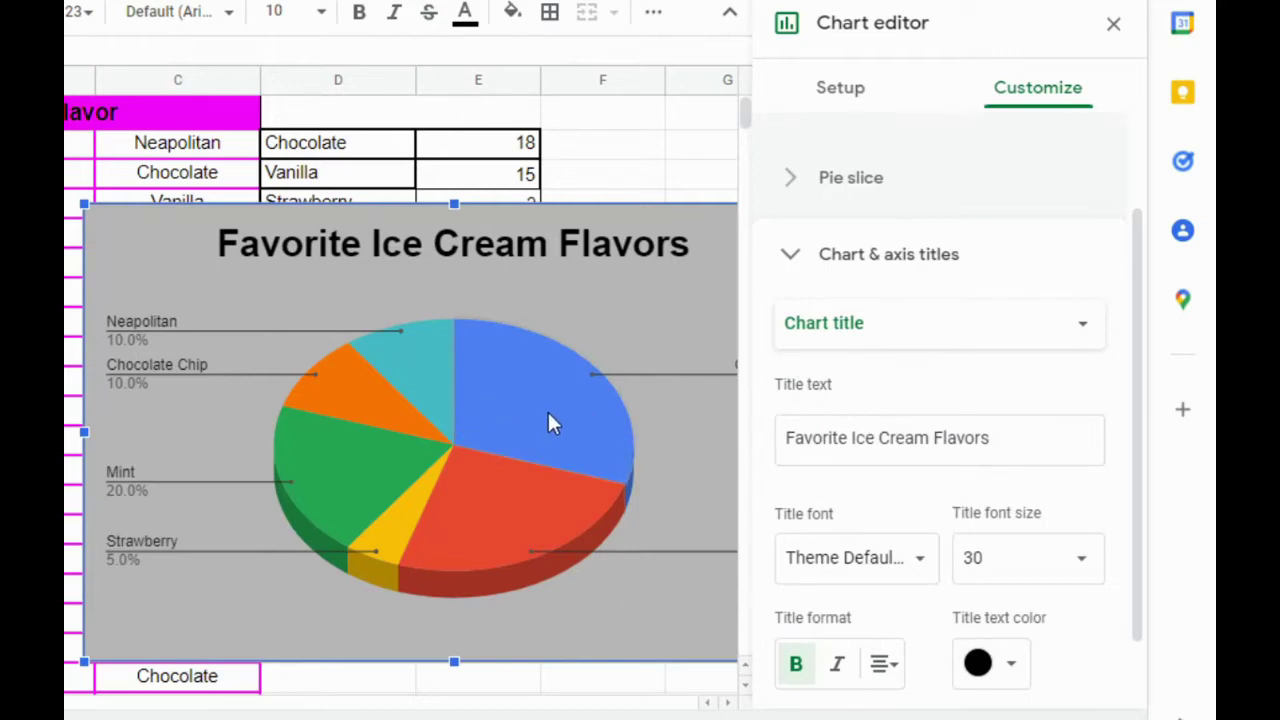
# Step: Shrink the pie chart and place it below the flavor totals, spanning about rows 8 to 20 across columns D to H, and deselect it
pyautogui.click(1114, 26)
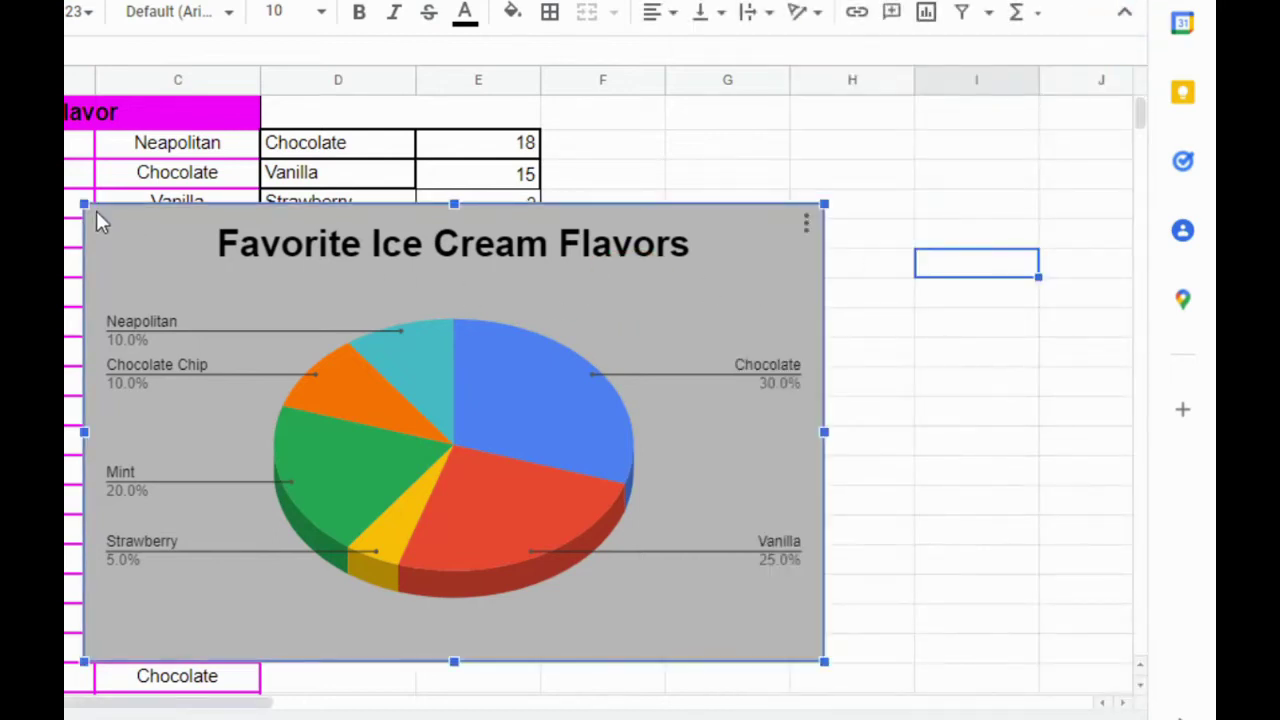
pyautogui.moveTo(88, 205); pyautogui.dragTo(206, 277)
pyautogui.moveTo(331, 346); pyautogui.dragTo(396, 374)
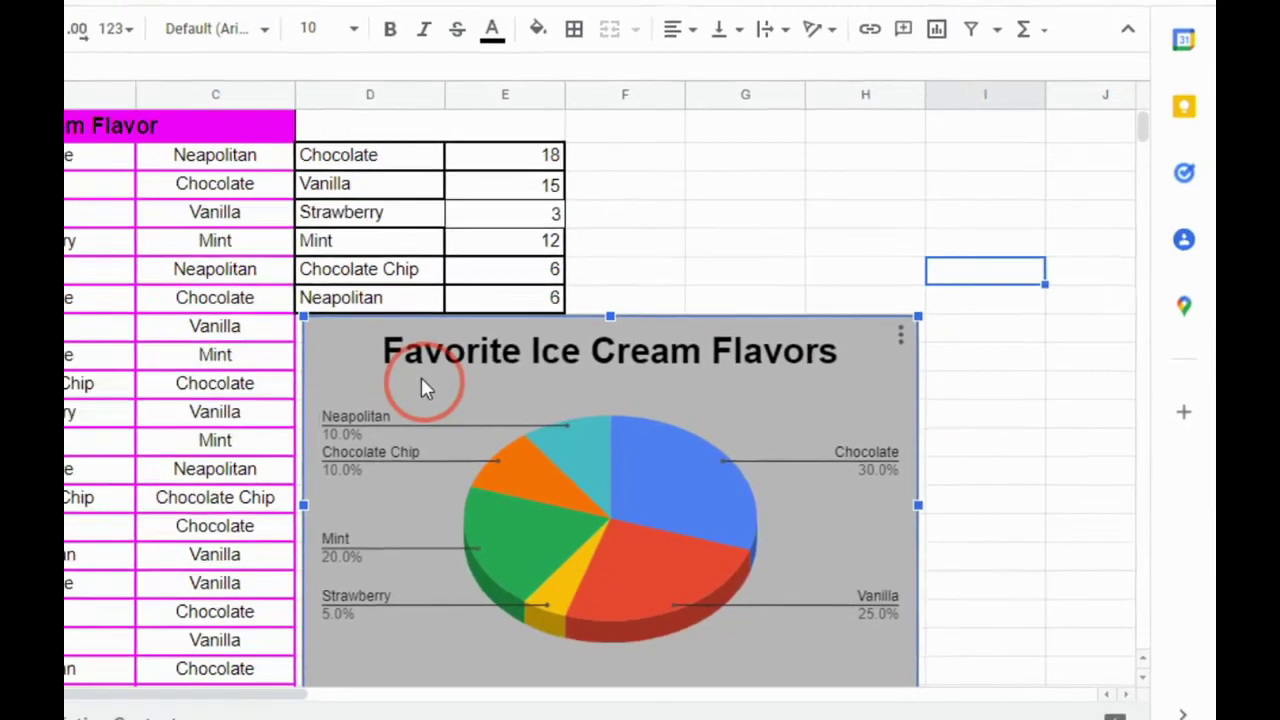
pyautogui.scroll(-1, 1086, 432)
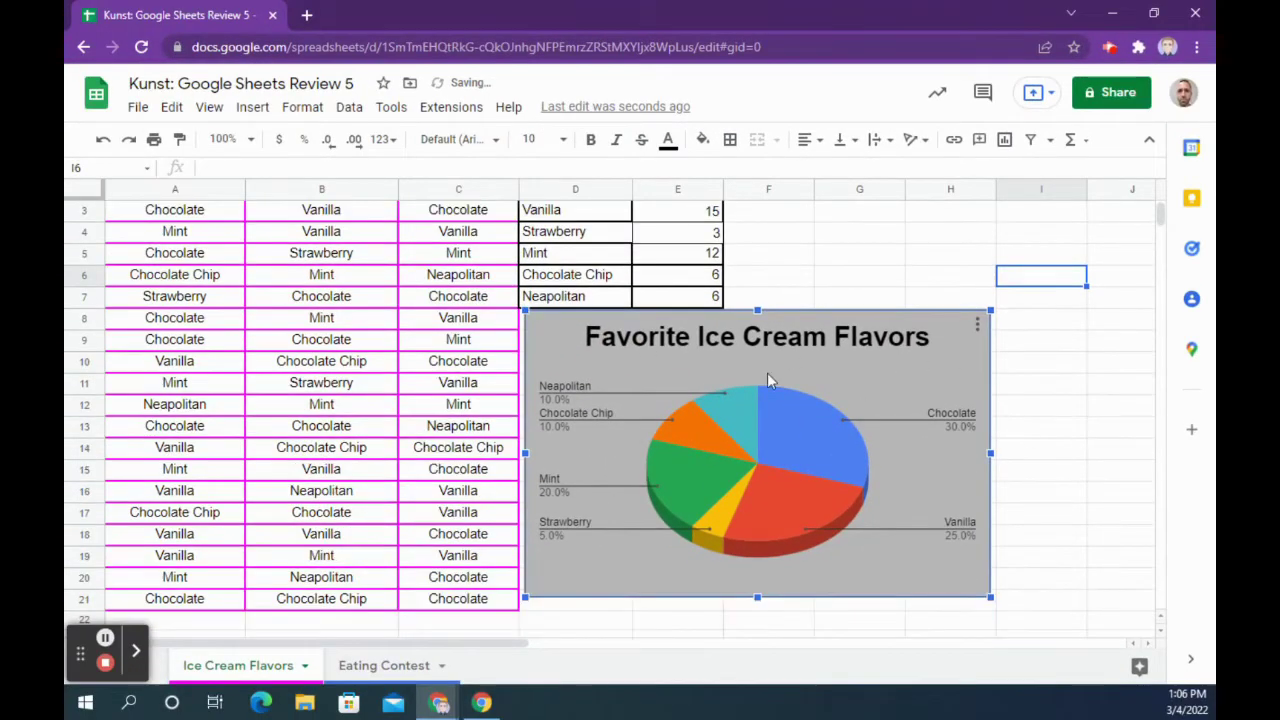
pyautogui.moveTo(524, 311); pyautogui.dragTo(541, 321)
pyautogui.click(604, 380)
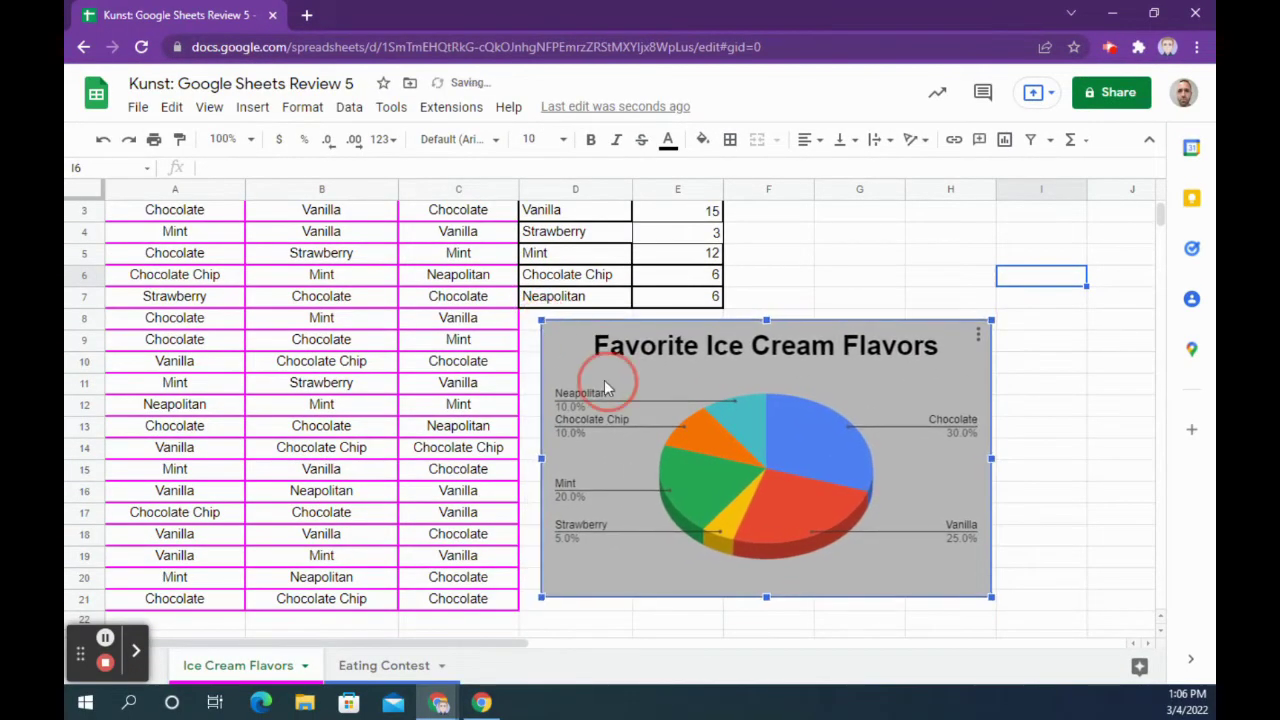
pyautogui.click(1030, 425)
pyautogui.scroll(1, 1027, 438)
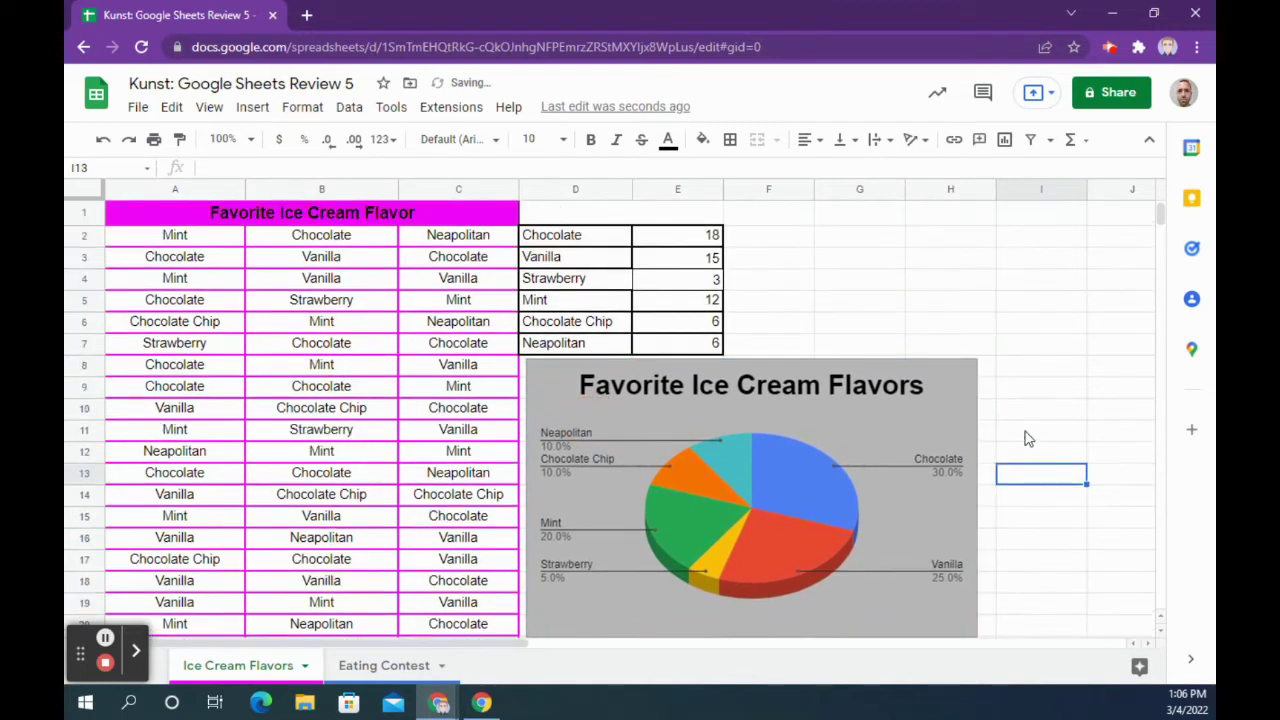
pyautogui.scroll(-1, 726, 440)
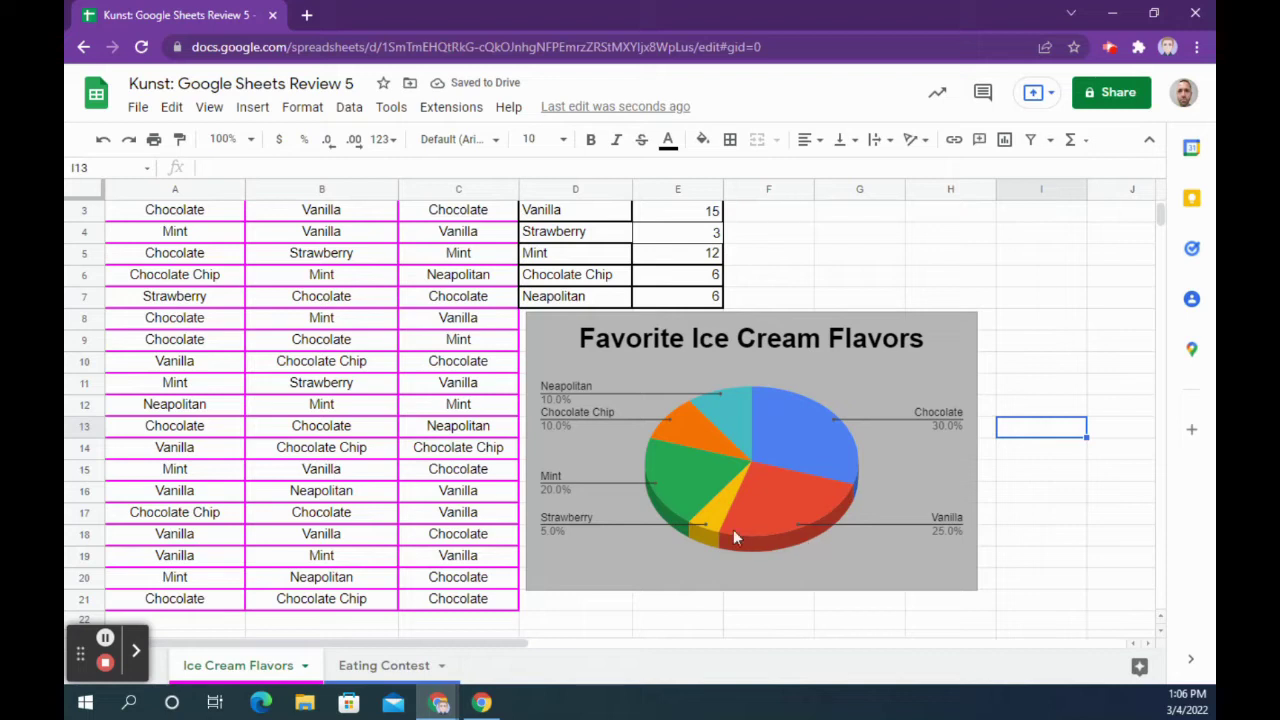
# Step: Insert a column chart on the Eating Contest sheet from the contestants and their hot dogs consumed in A1:B6
pyautogui.click(383, 668)
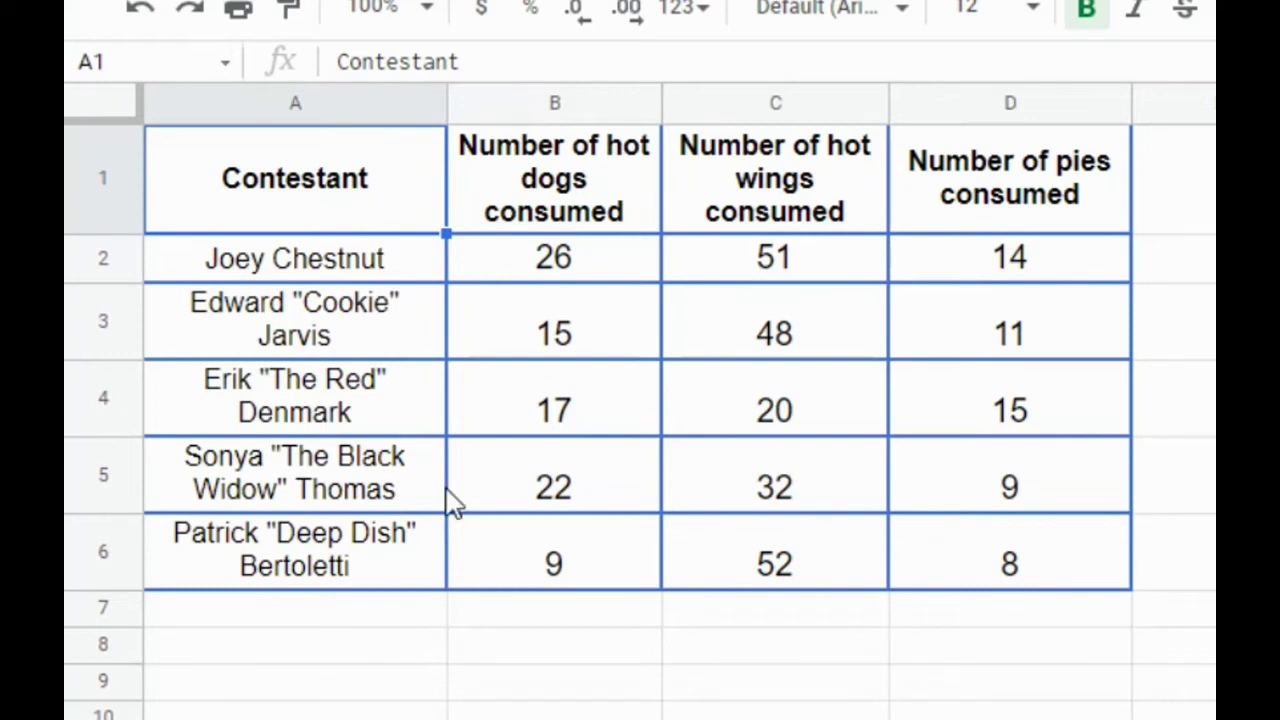
pyautogui.click(338, 208)
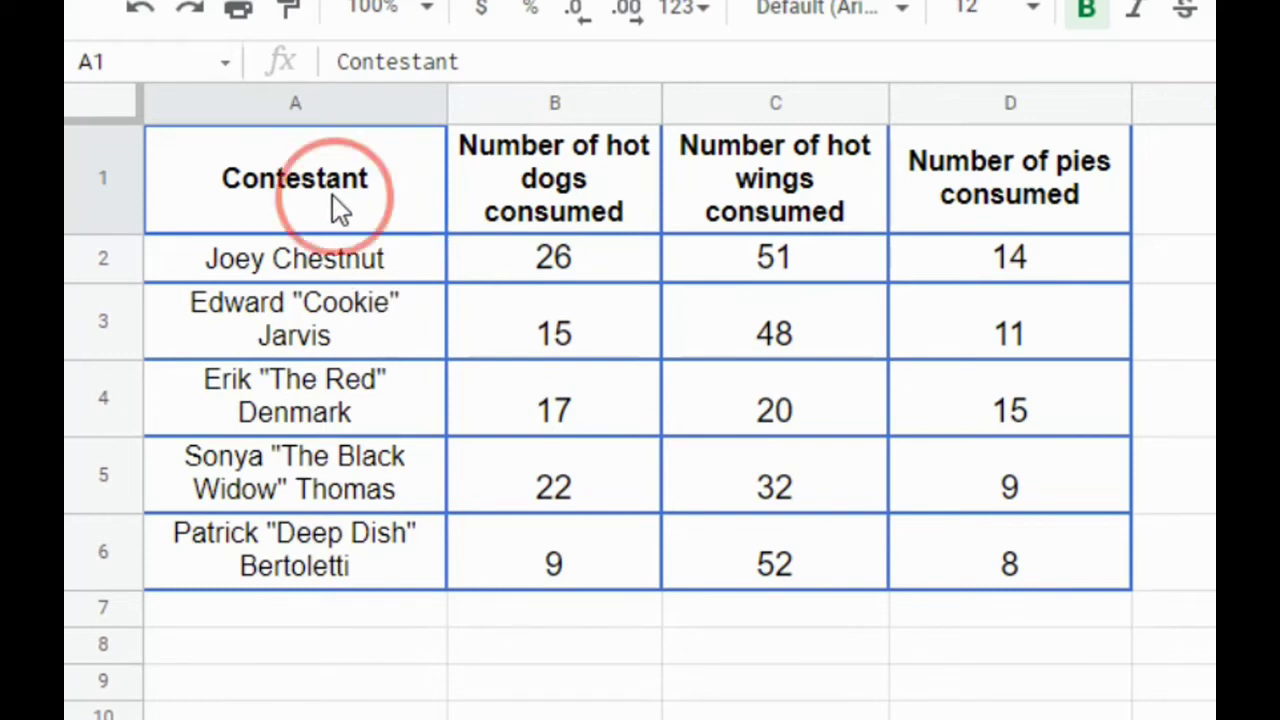
pyautogui.moveTo(338, 208); pyautogui.dragTo(545, 558)
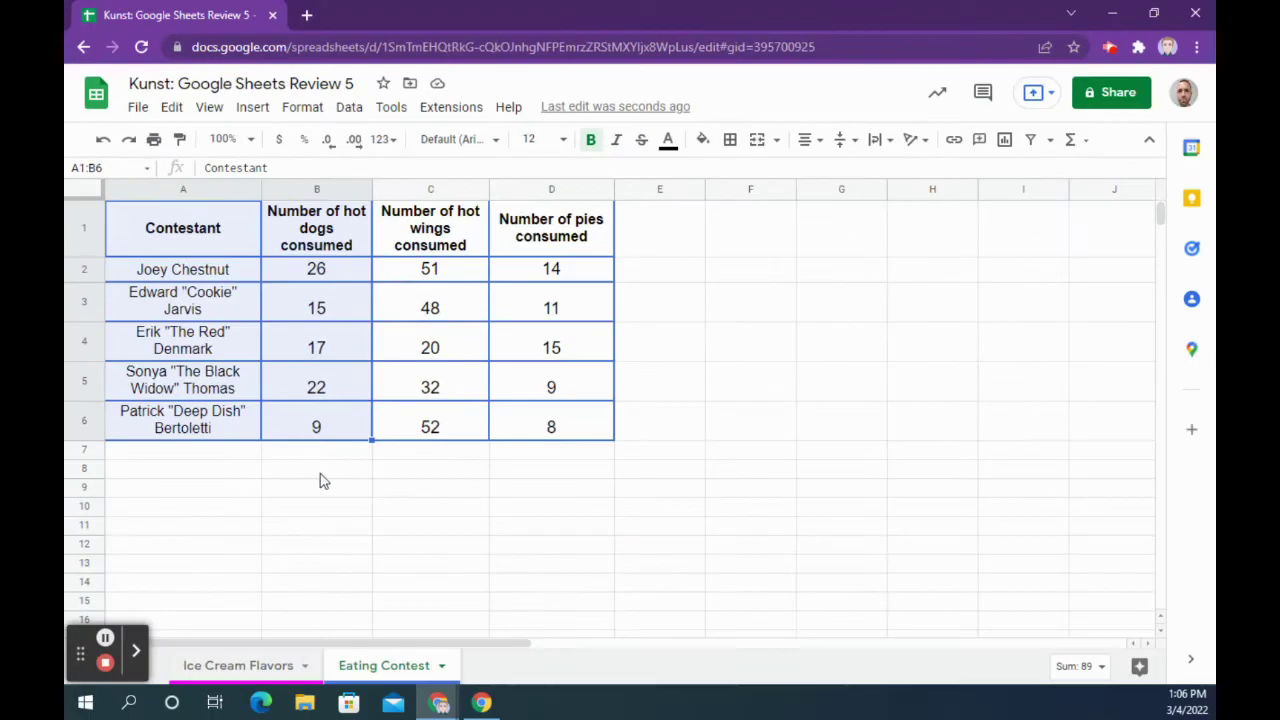
pyautogui.click(1004, 140)
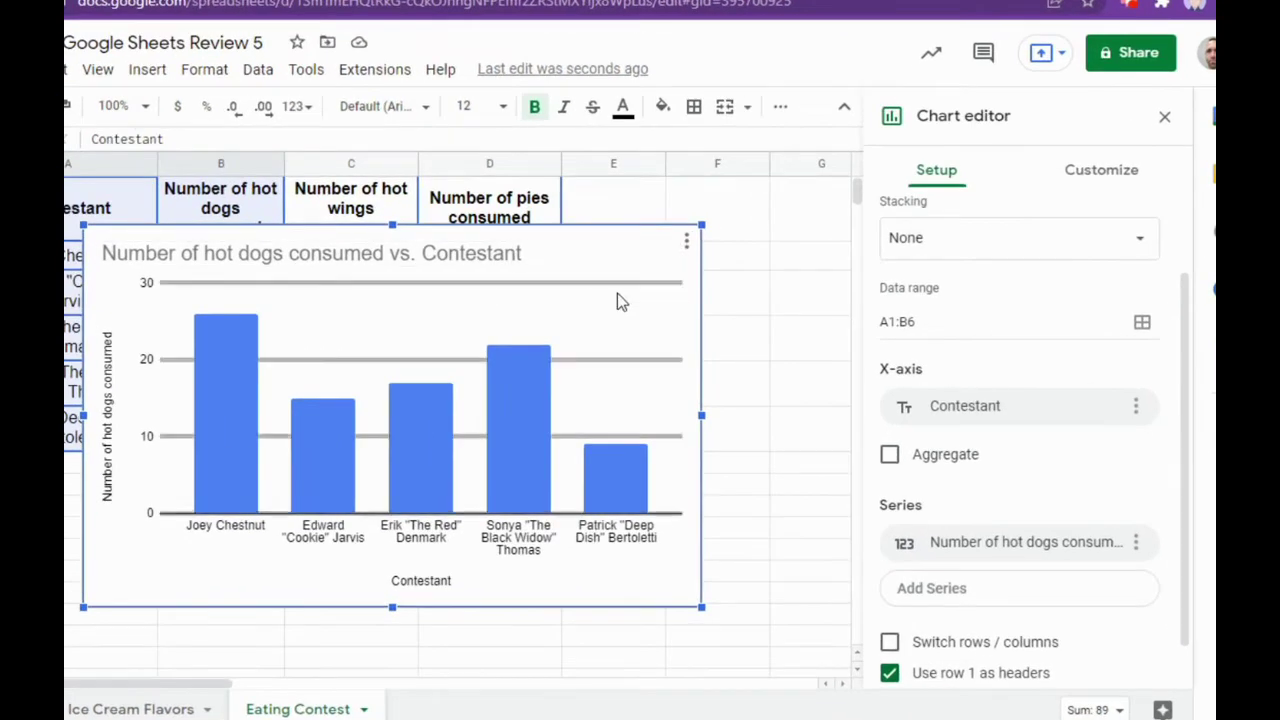
pyautogui.click(1088, 180)
pyautogui.click(943, 178)
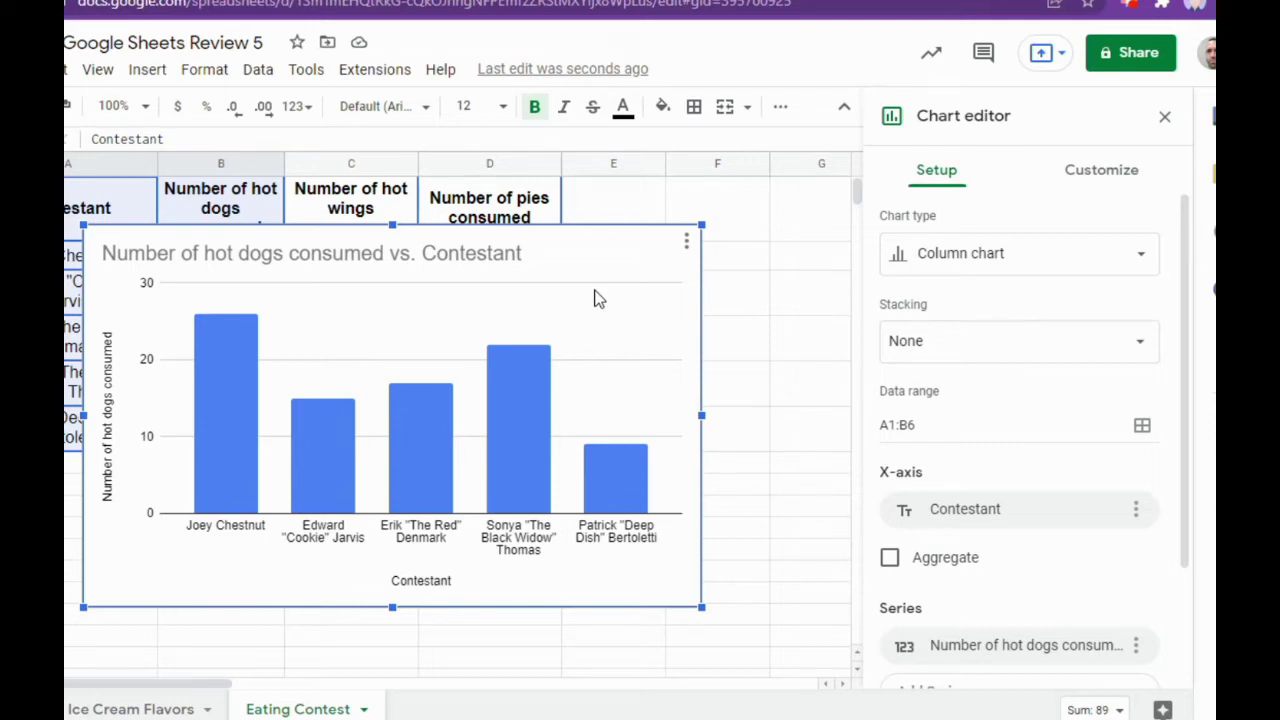
# Step: Replace the column chart's title with "Hot Dog Eating Contest"
pyautogui.click(1090, 171)
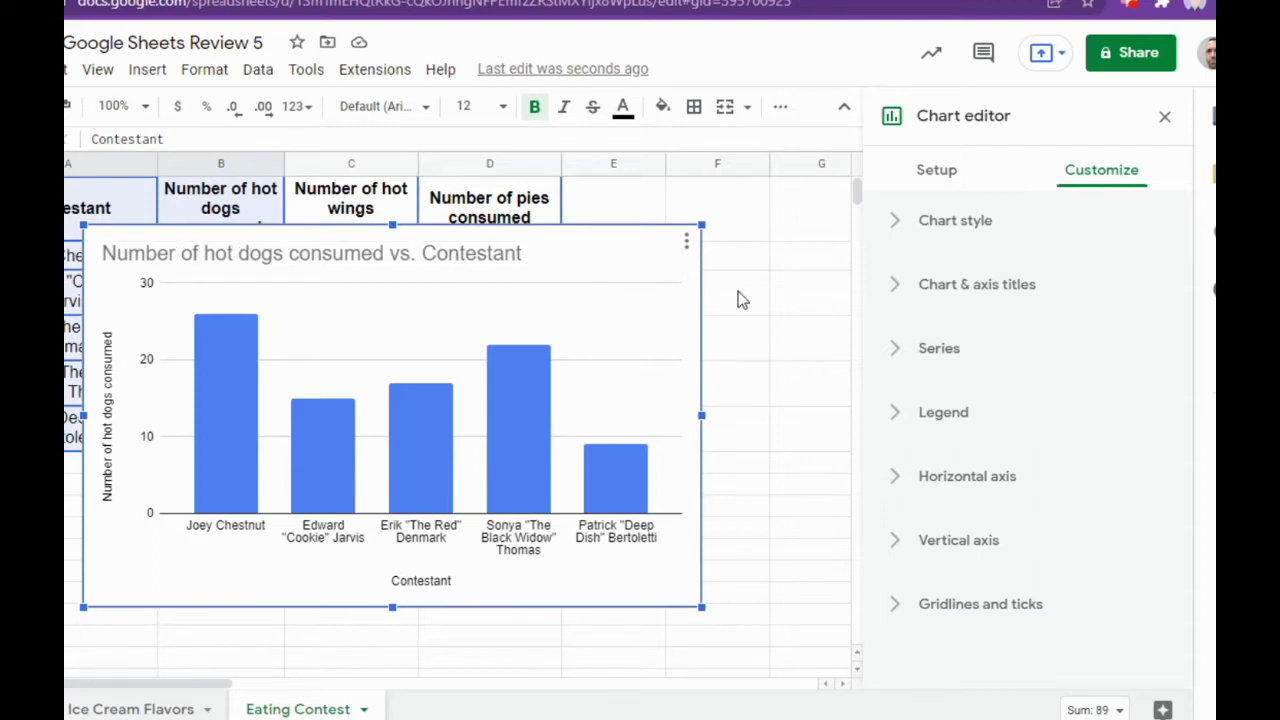
pyautogui.click(899, 287)
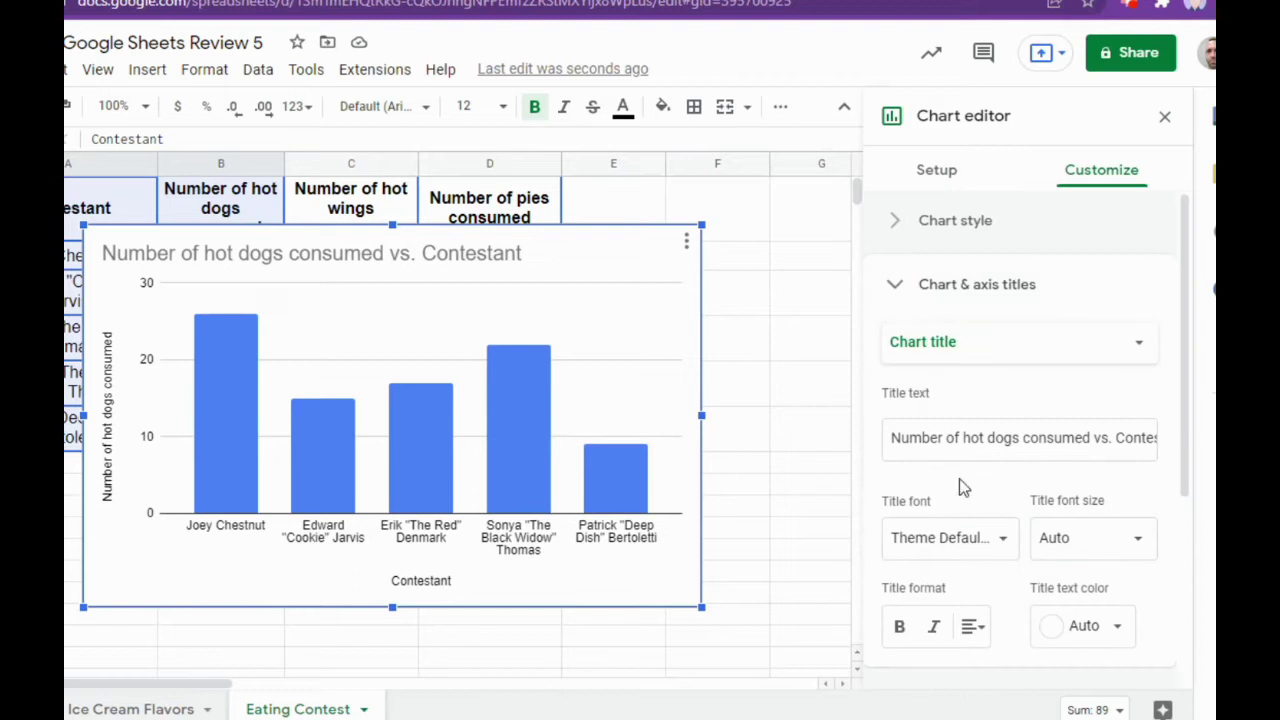
pyautogui.doubleClick(512, 262)
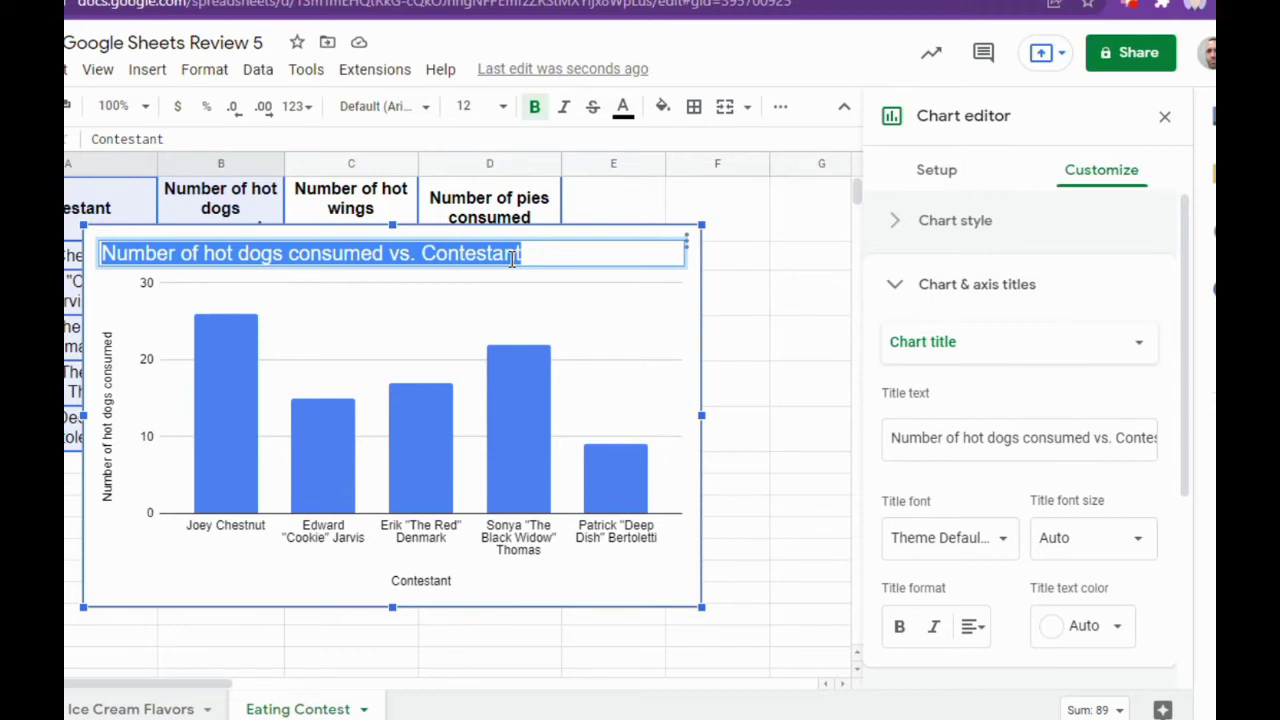
pyautogui.write('Hot Dog Eating Contest')
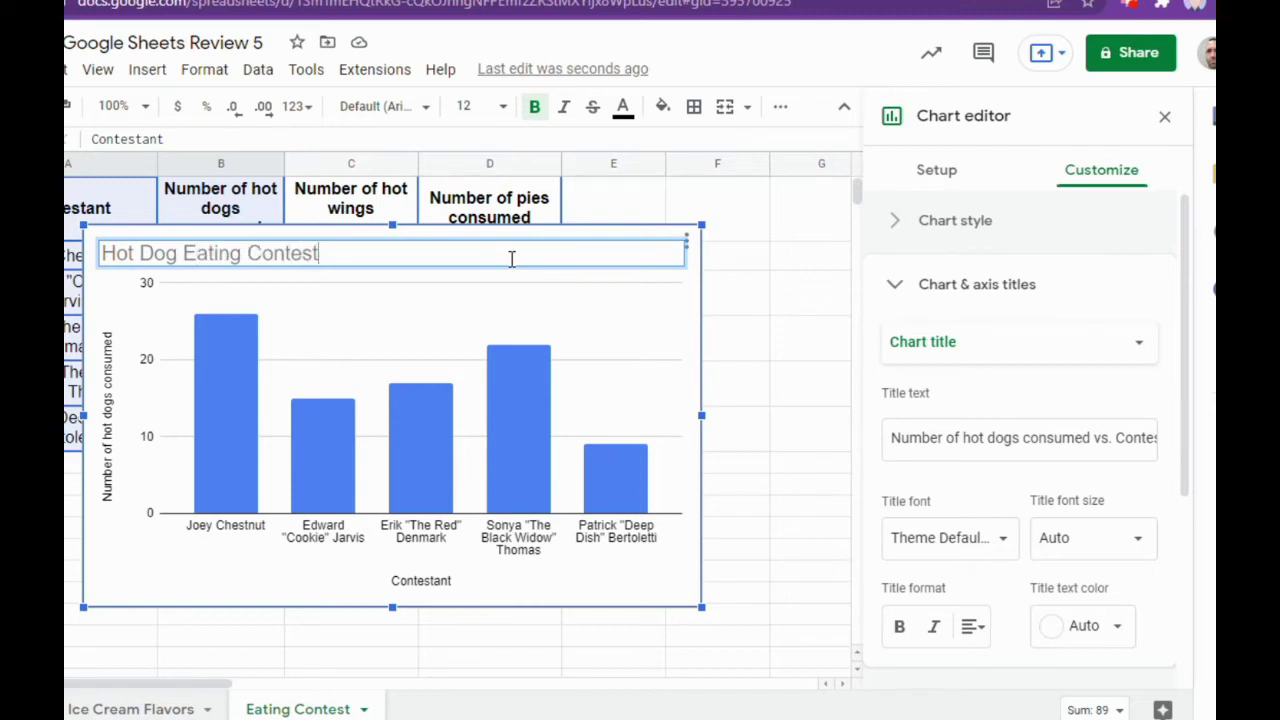
pyautogui.click(900, 290)
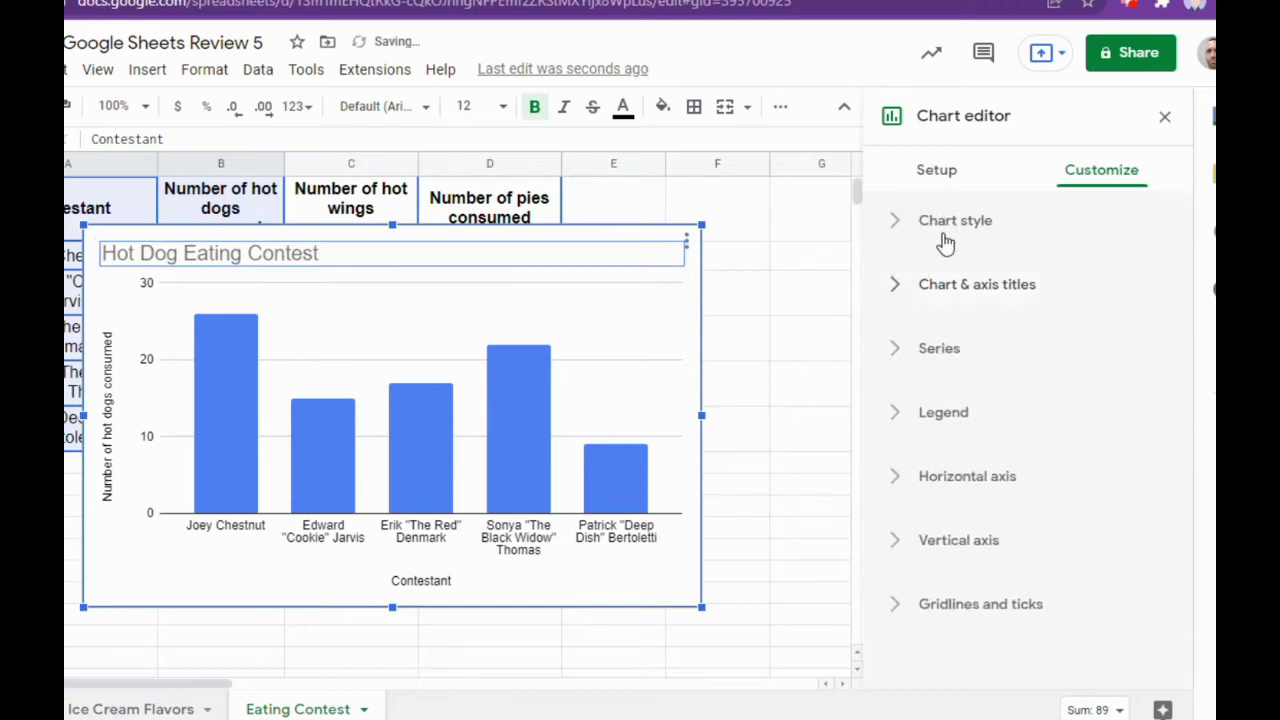
# Step: Give the hot dog column chart a light green background and make it 3D
pyautogui.click(894, 221)
pyautogui.click(930, 307)
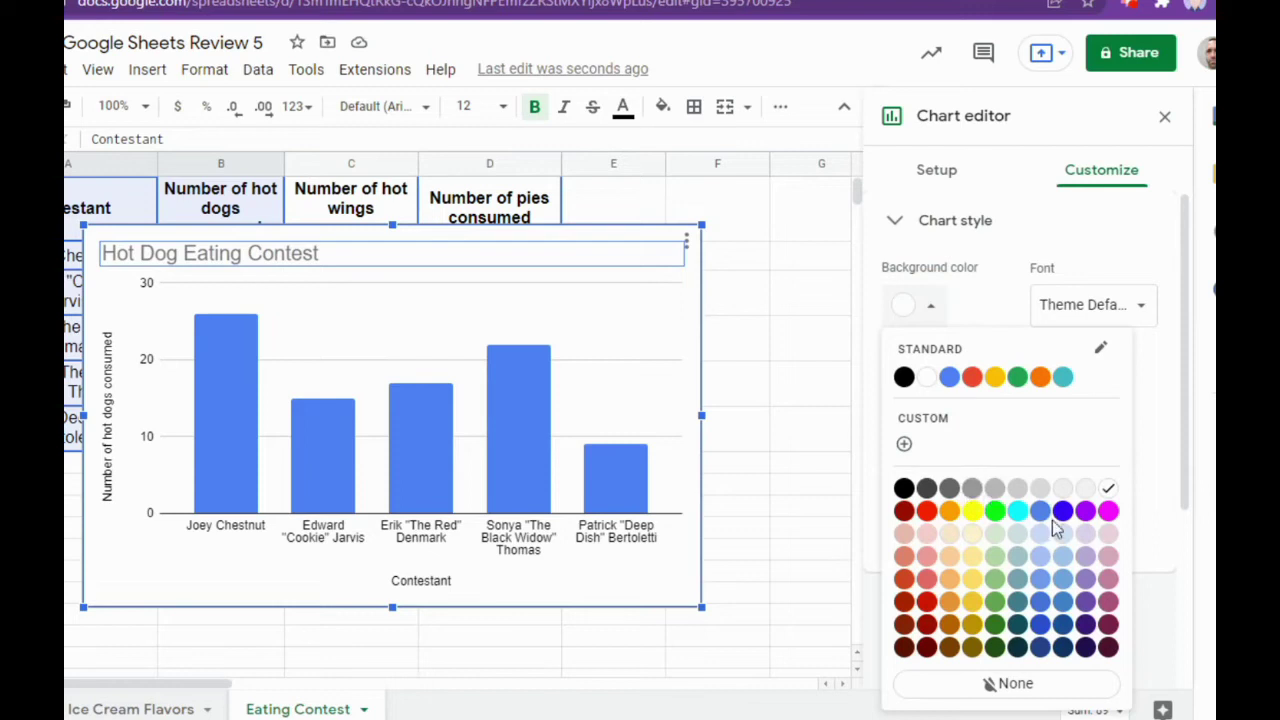
pyautogui.click(996, 578)
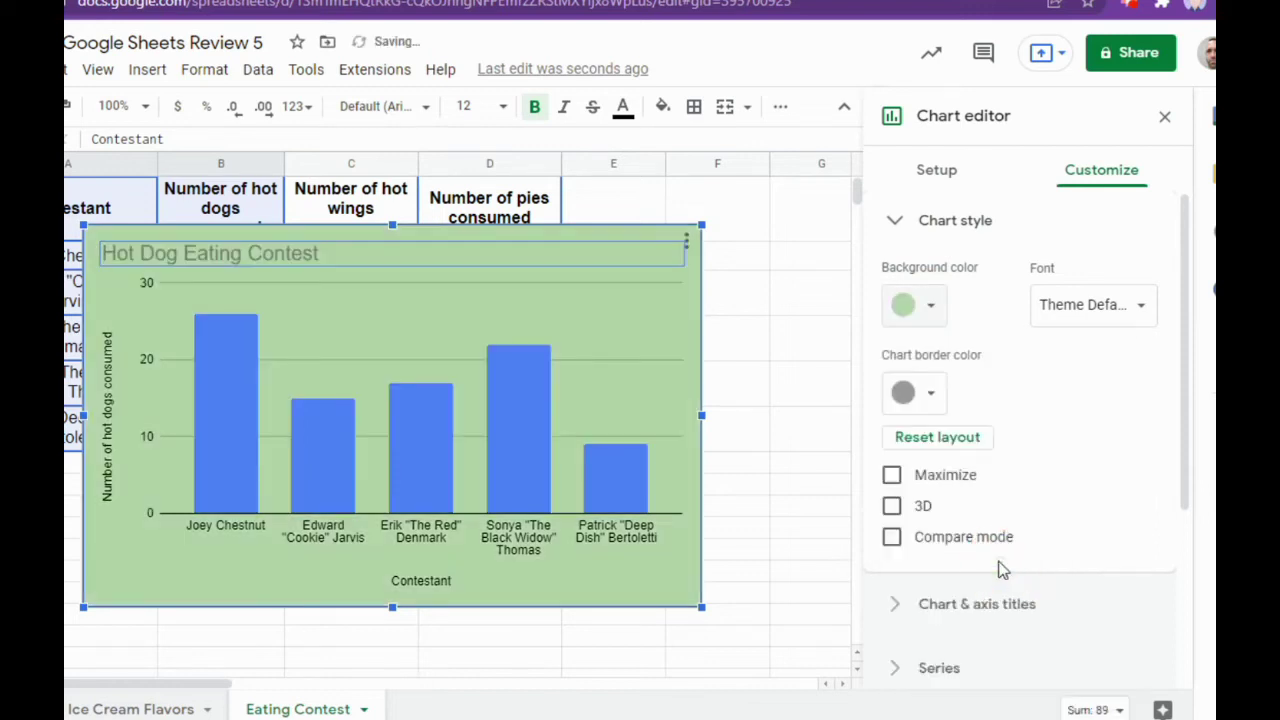
pyautogui.click(892, 507)
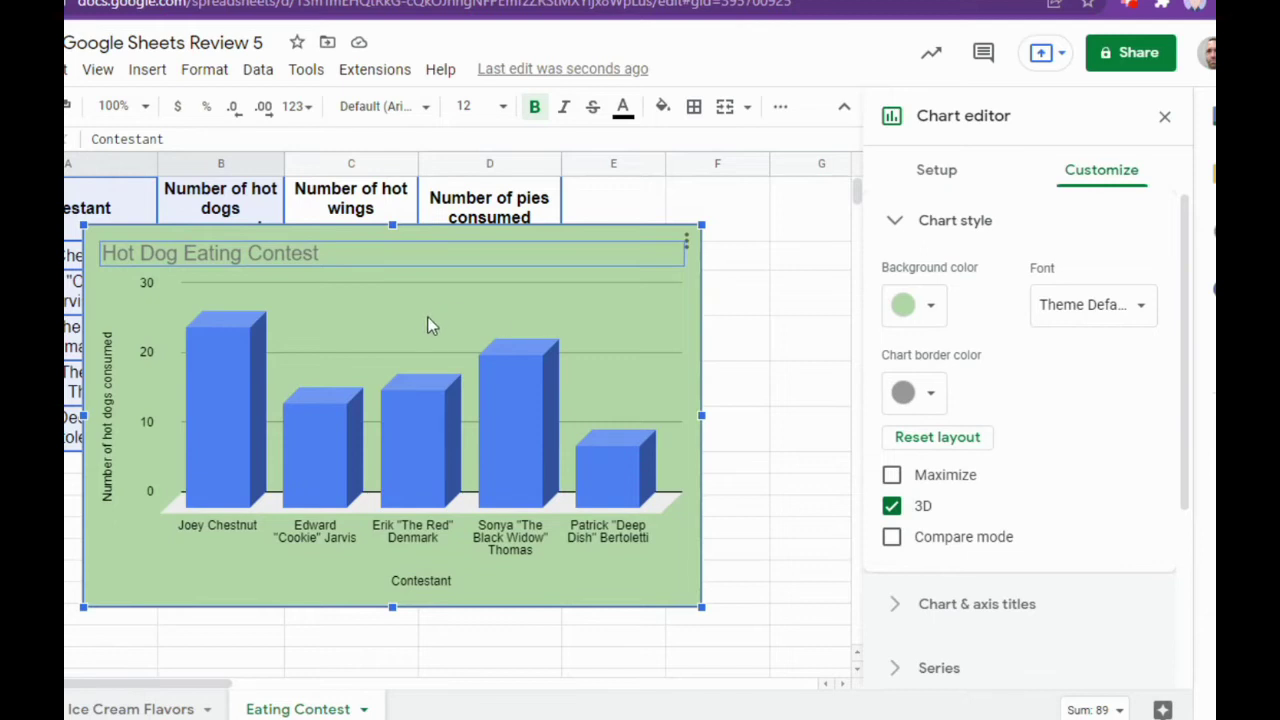
# Step: Format the hot dog chart's title as black, bold and centered at font size 24
pyautogui.click(895, 221)
pyautogui.click(900, 288)
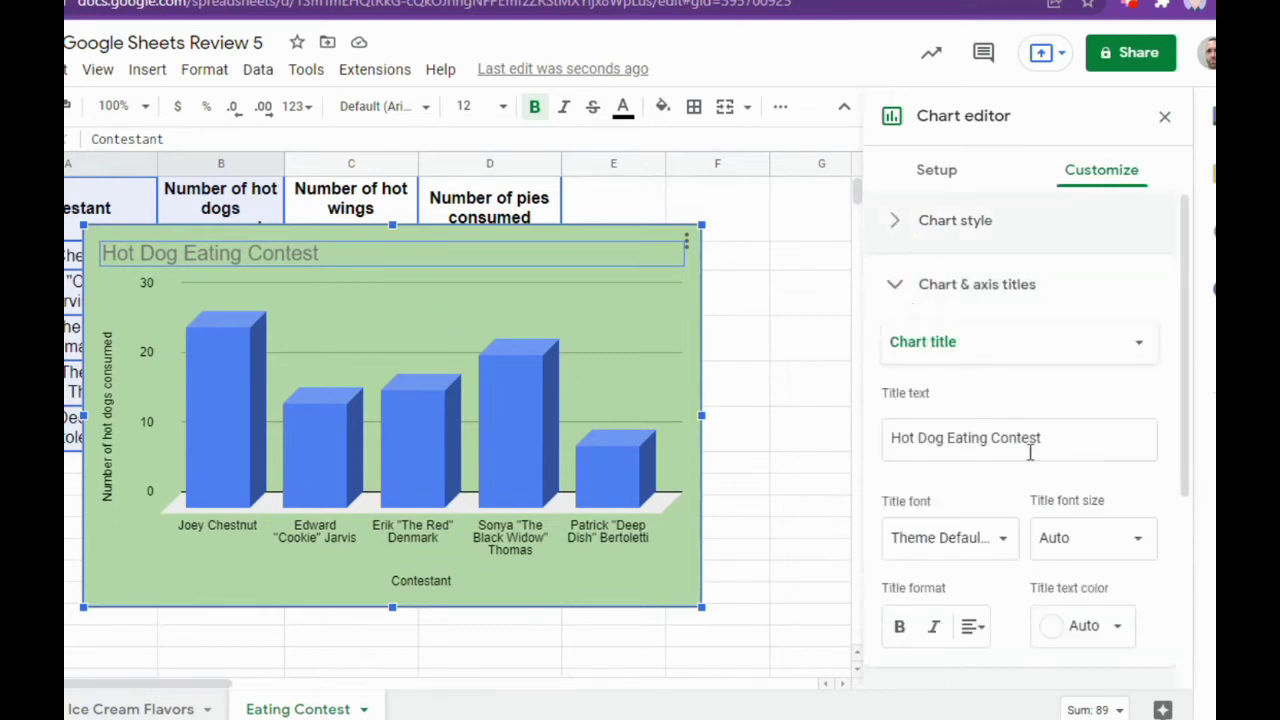
pyautogui.scroll(-1, 1040, 470)
pyautogui.click(1086, 528)
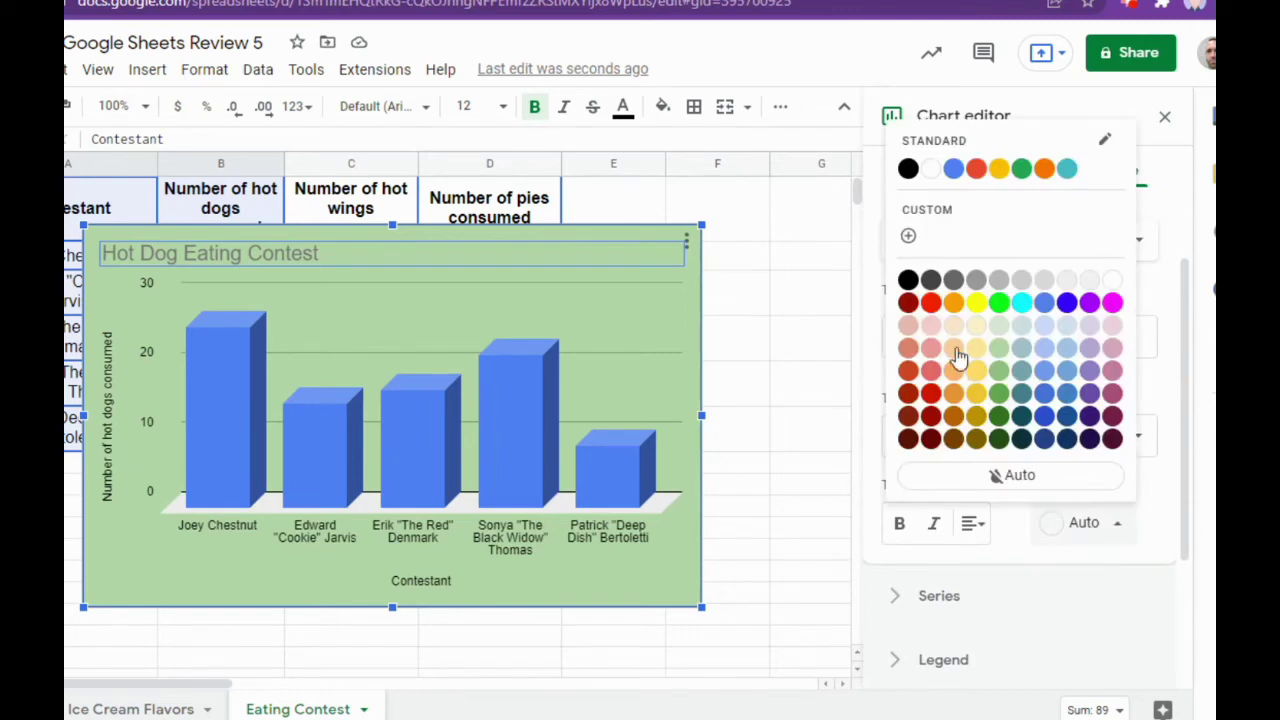
pyautogui.click(908, 280)
pyautogui.click(1083, 444)
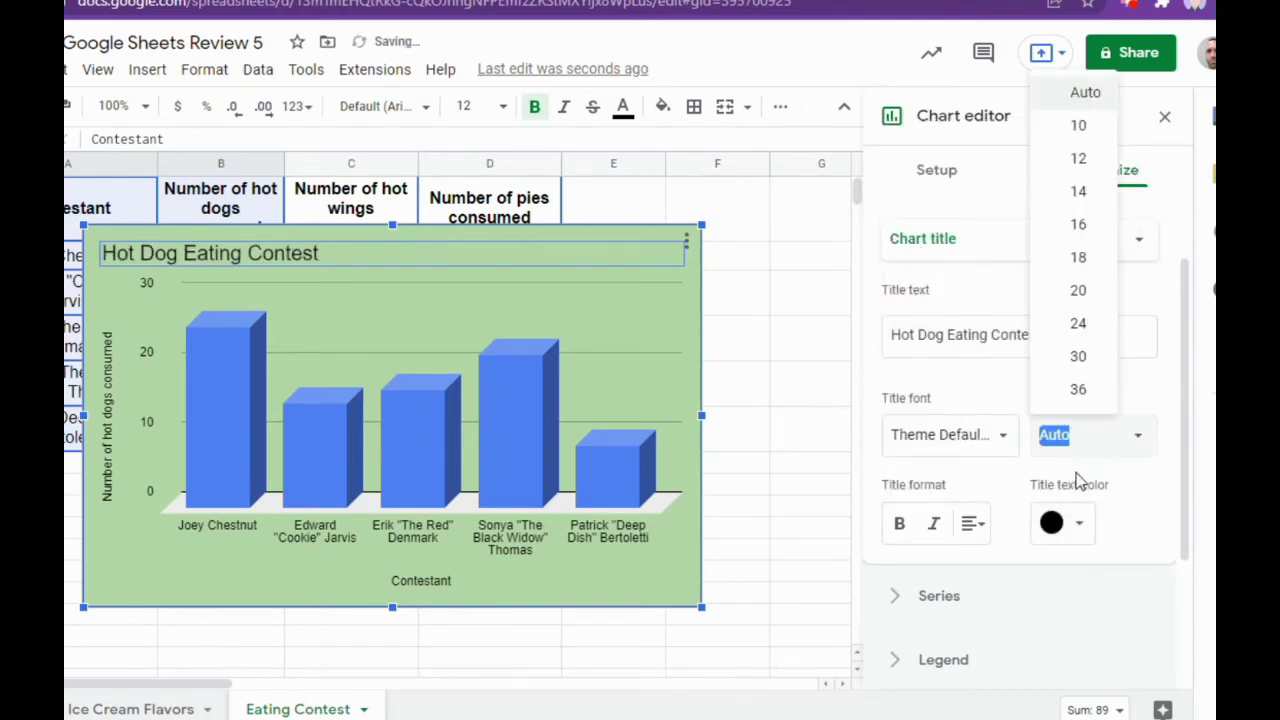
pyautogui.click(1083, 324)
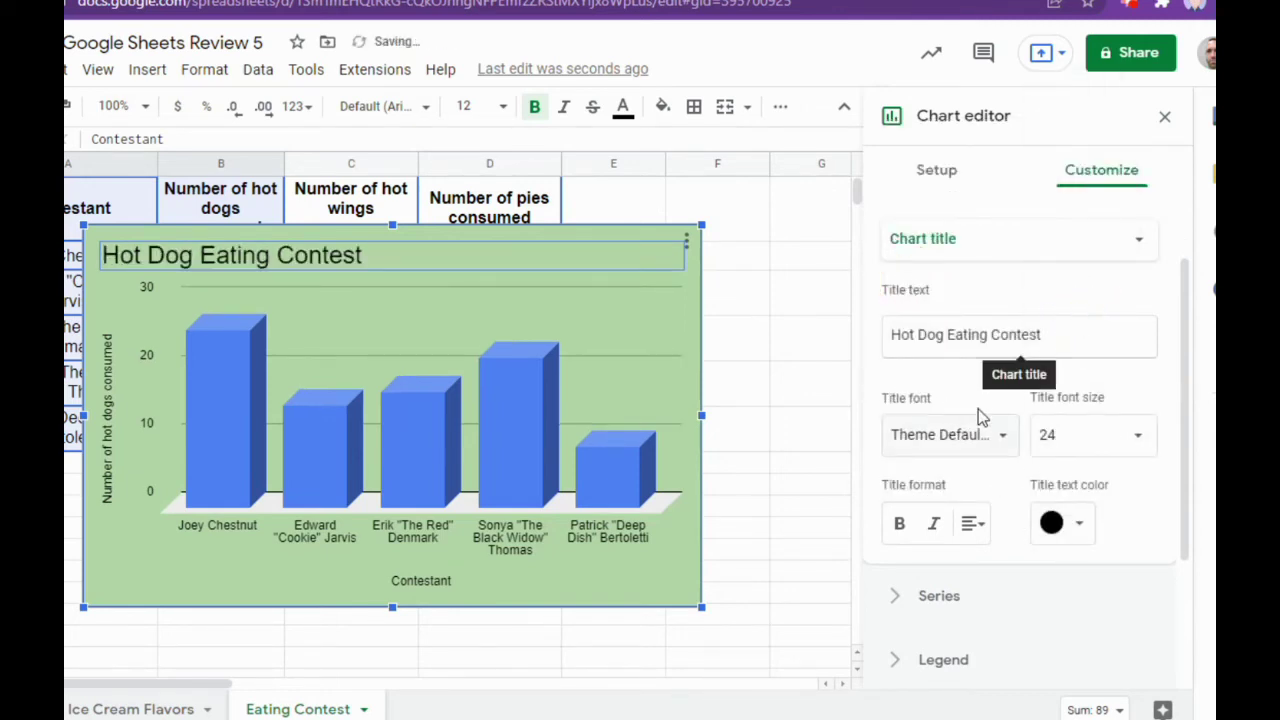
pyautogui.click(900, 523)
pyautogui.click(968, 530)
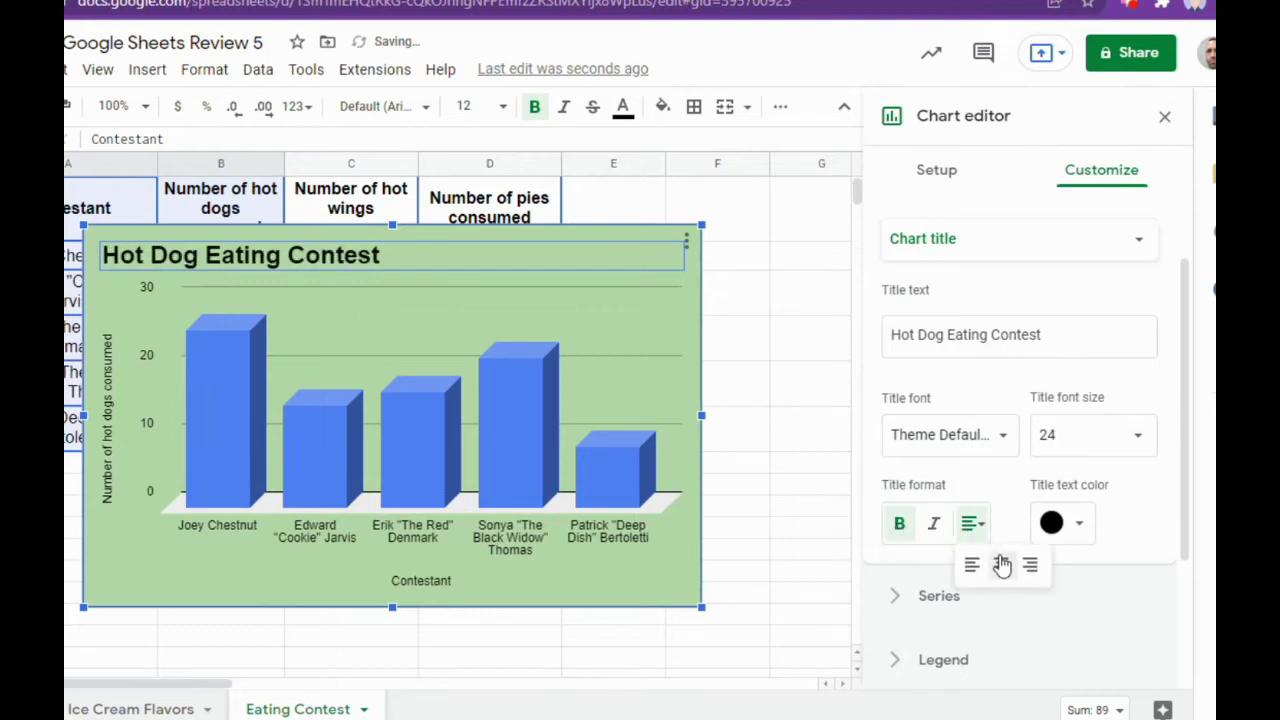
pyautogui.click(996, 566)
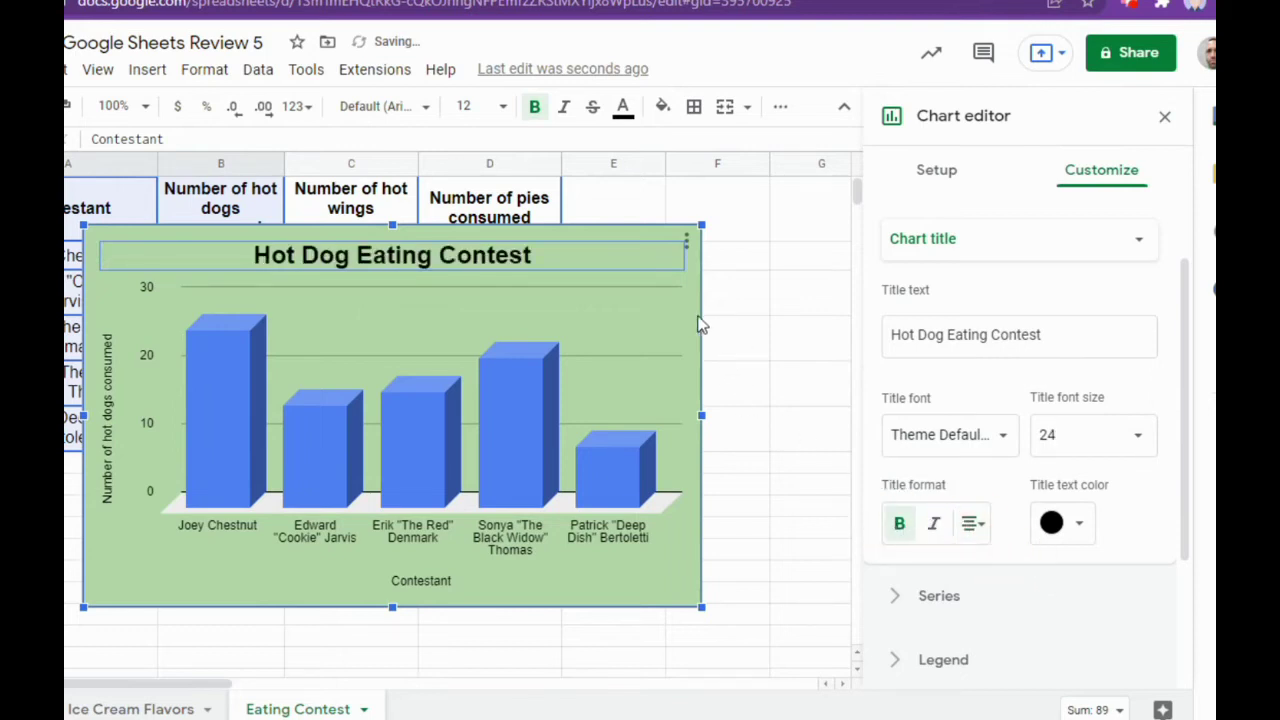
# Step: Close the chart settings and move the hot dog column chart to its own sheet
pyautogui.click(1165, 116)
pyautogui.moveTo(579, 248); pyautogui.dragTo(838, 294)
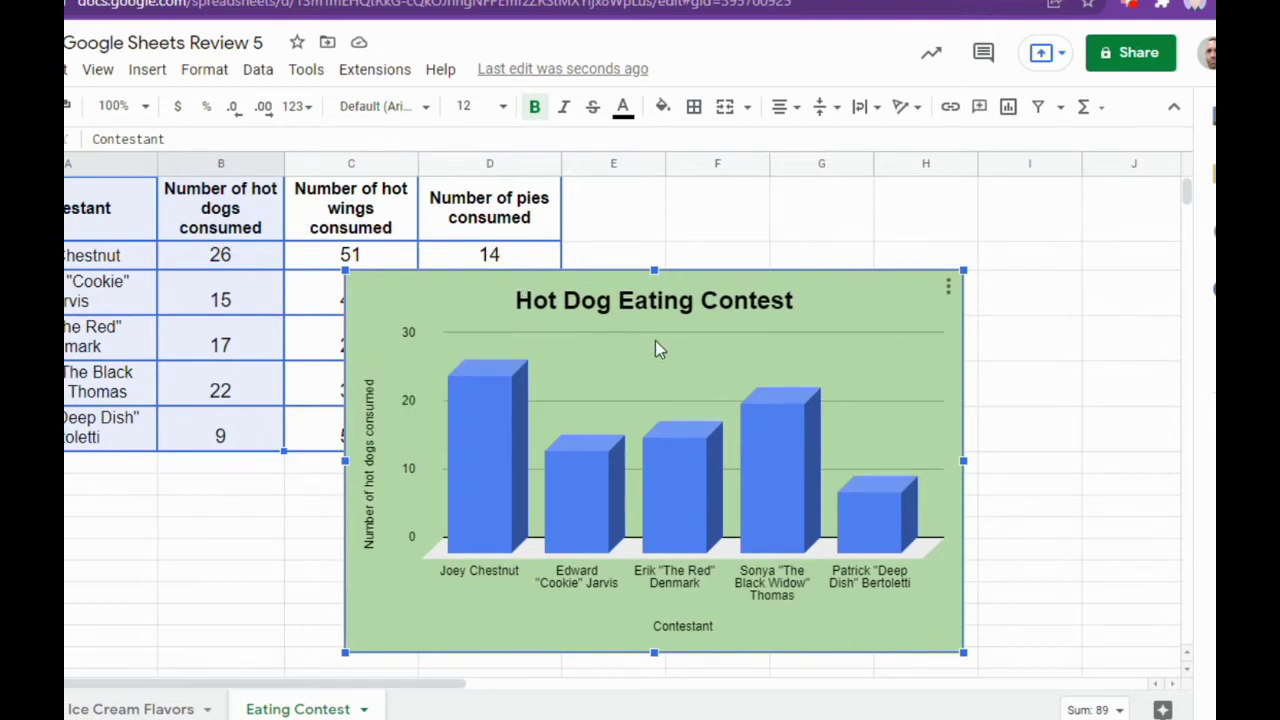
pyautogui.moveTo(735, 285); pyautogui.dragTo(661, 251)
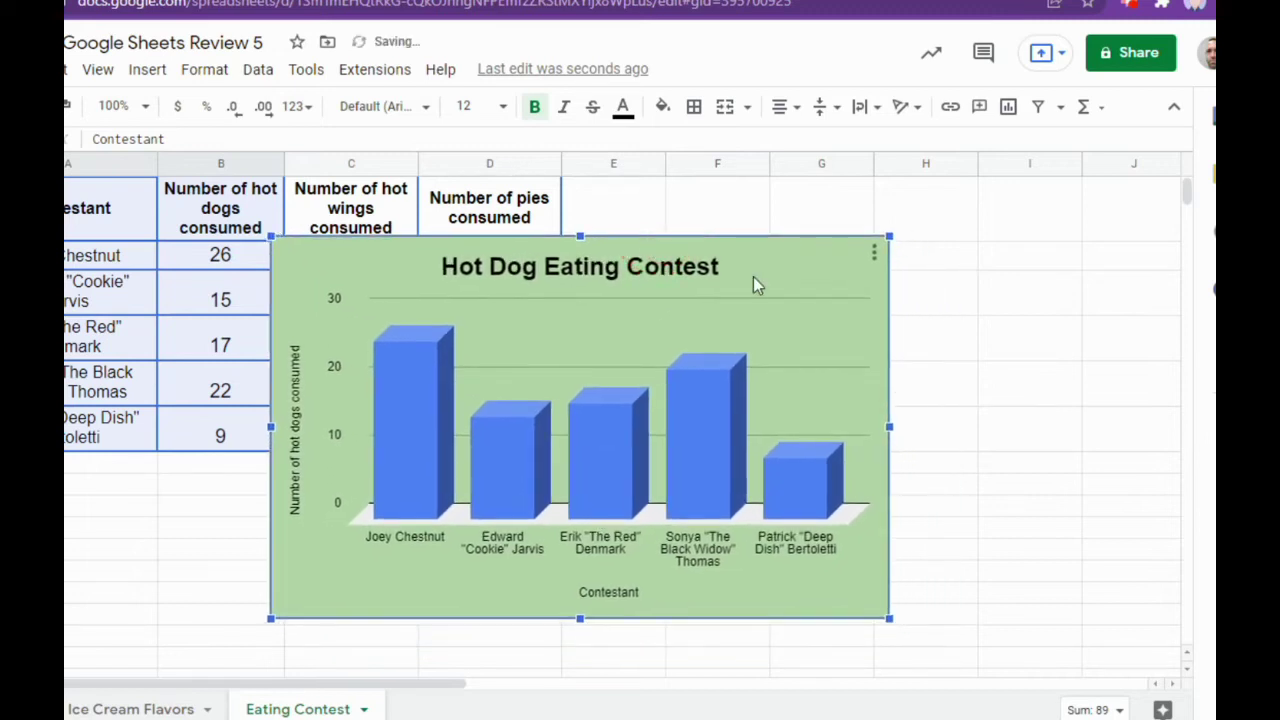
pyautogui.click(875, 258)
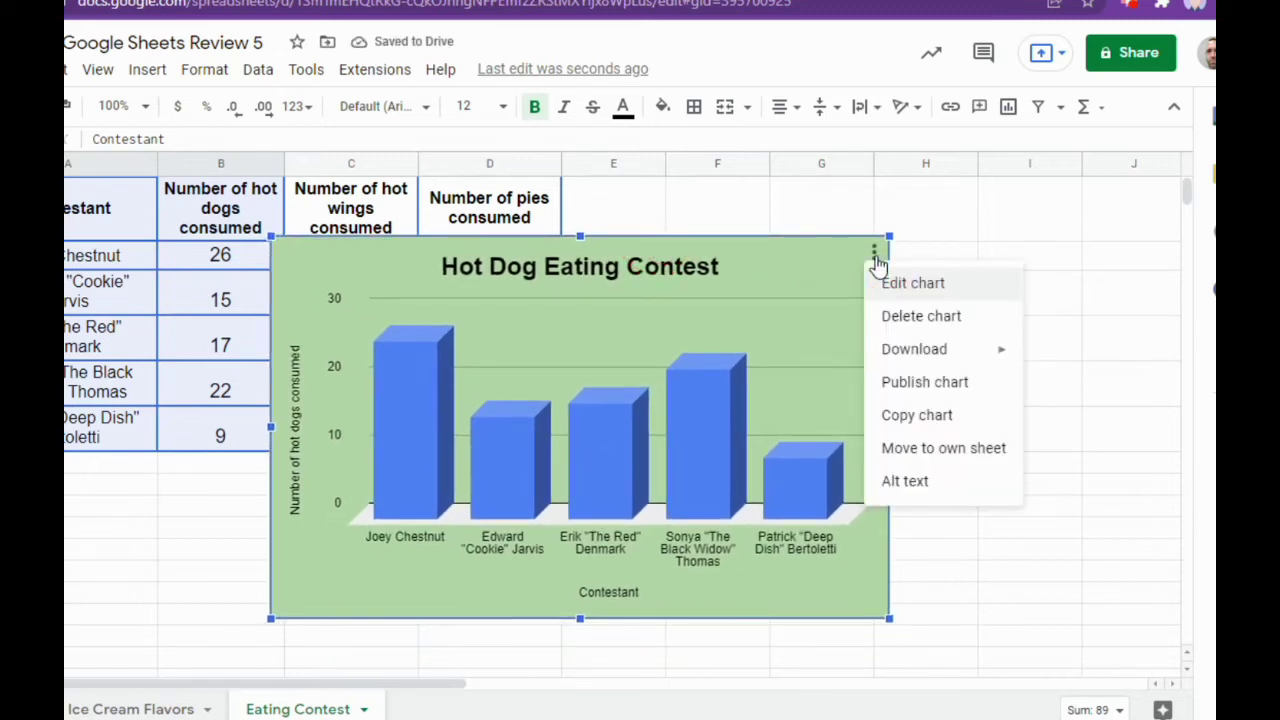
pyautogui.click(938, 449)
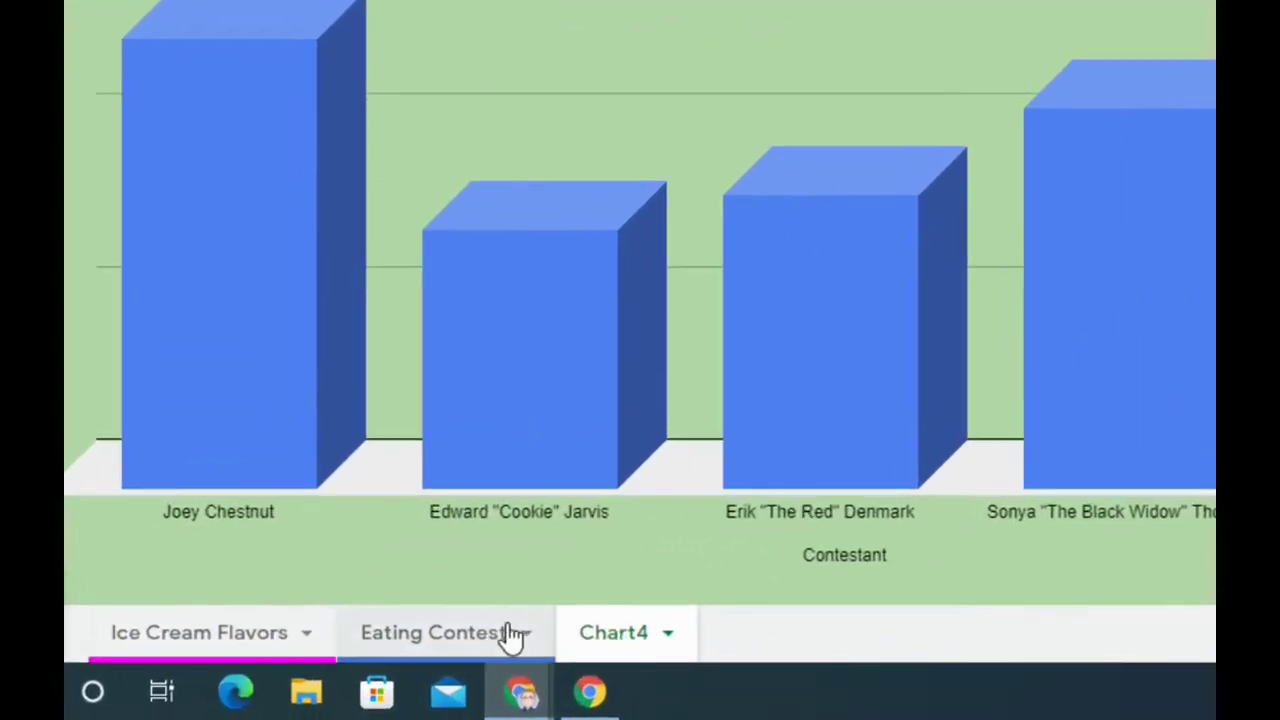
# Step: Rename the new chart sheet "Hot Dog" and set its tab color to dark red 1
pyautogui.rightClick(626, 642)
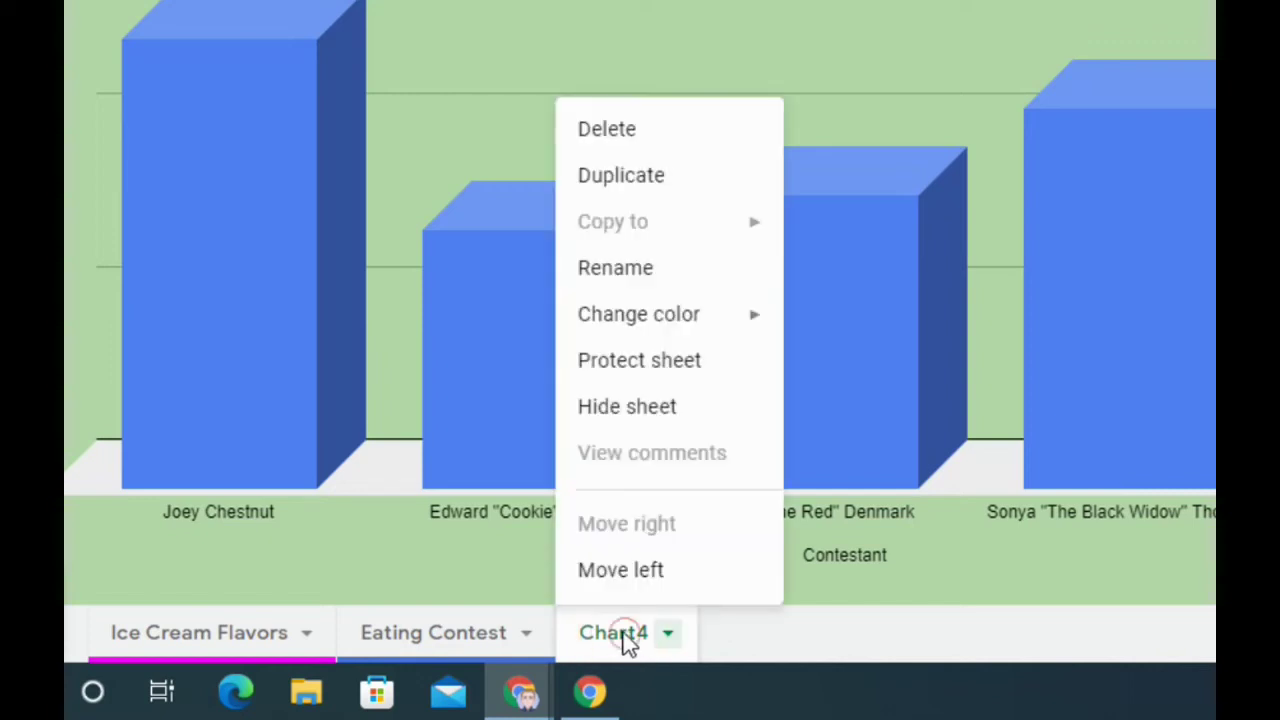
pyautogui.click(664, 270)
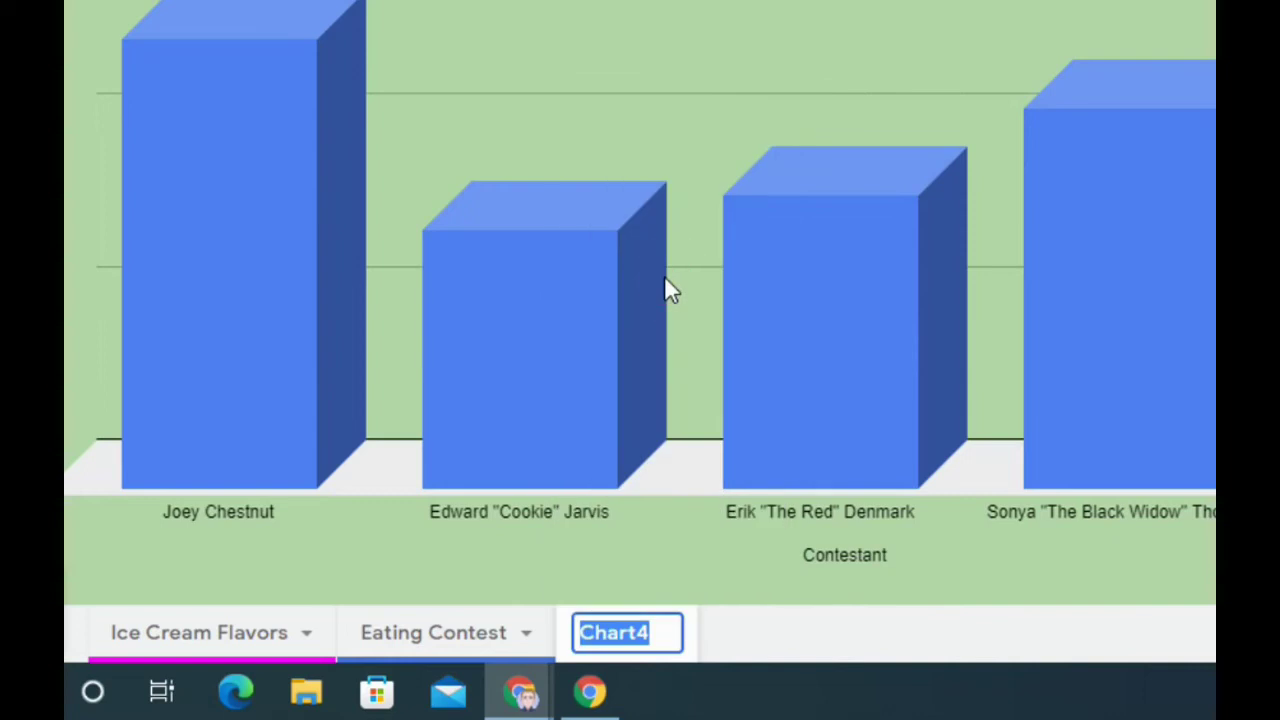
pyautogui.write('Hot Dog')
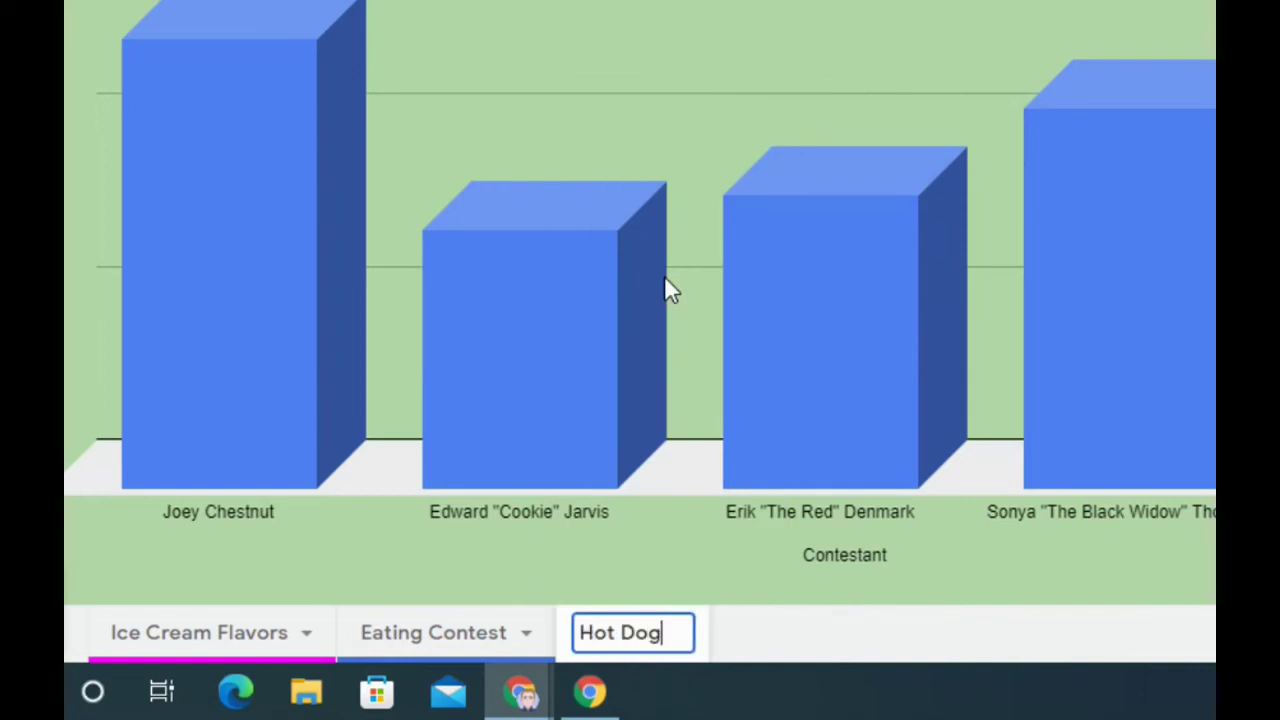
pyautogui.press('Return')
pyautogui.rightClick(624, 635)
pyautogui.moveTo(663, 326)
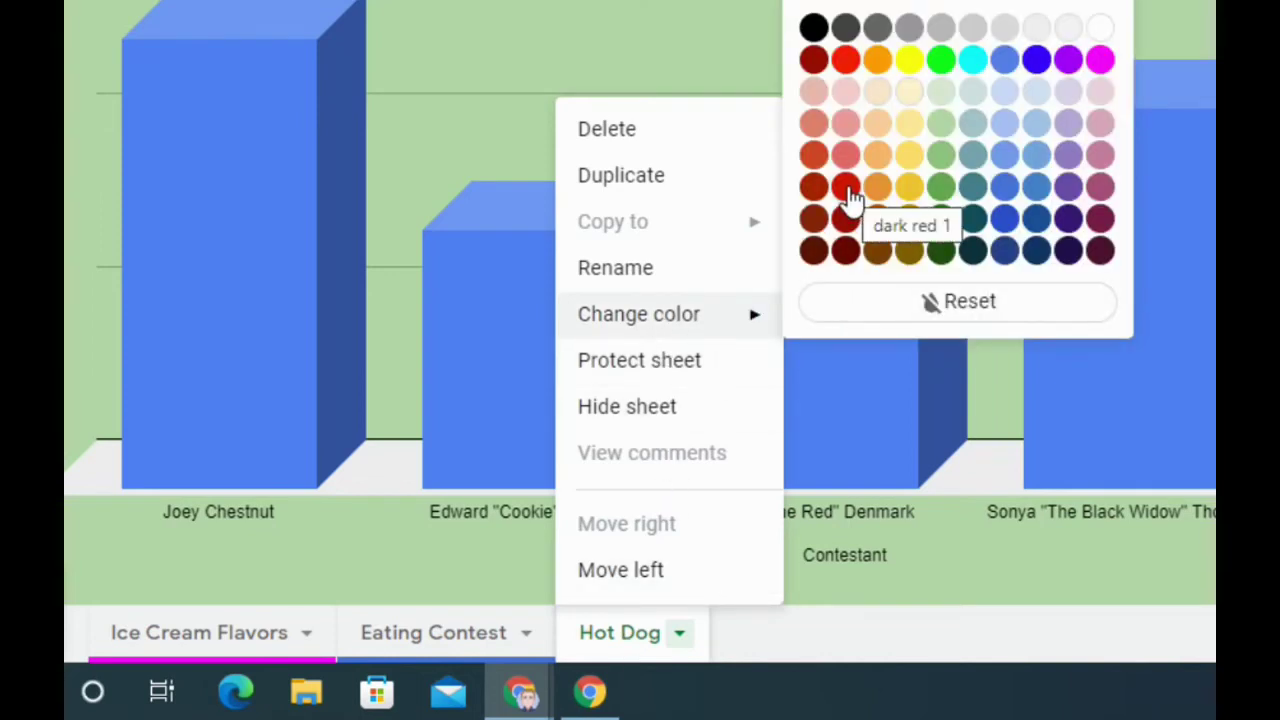
pyautogui.click(846, 190)
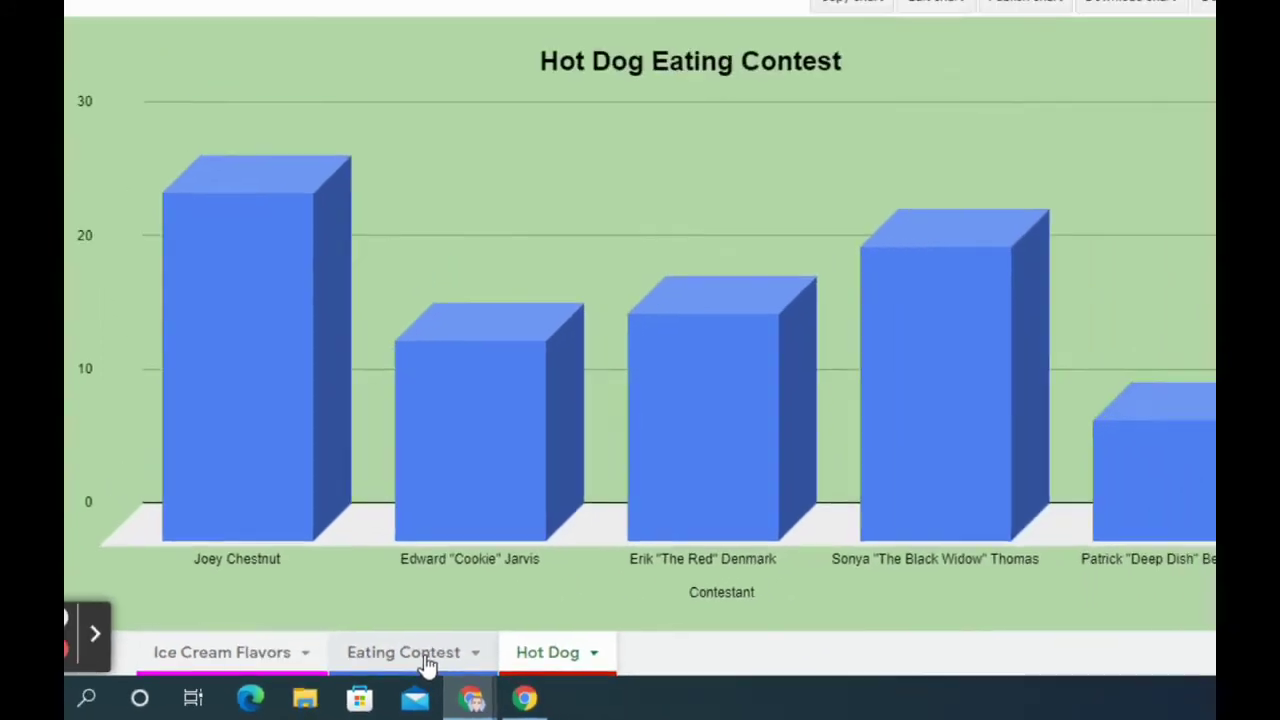
# Step: Insert a bar chart on the Eating Contest sheet from the contestants in A1:A6 and hot wings consumed in C1:C6
pyautogui.click(465, 648)
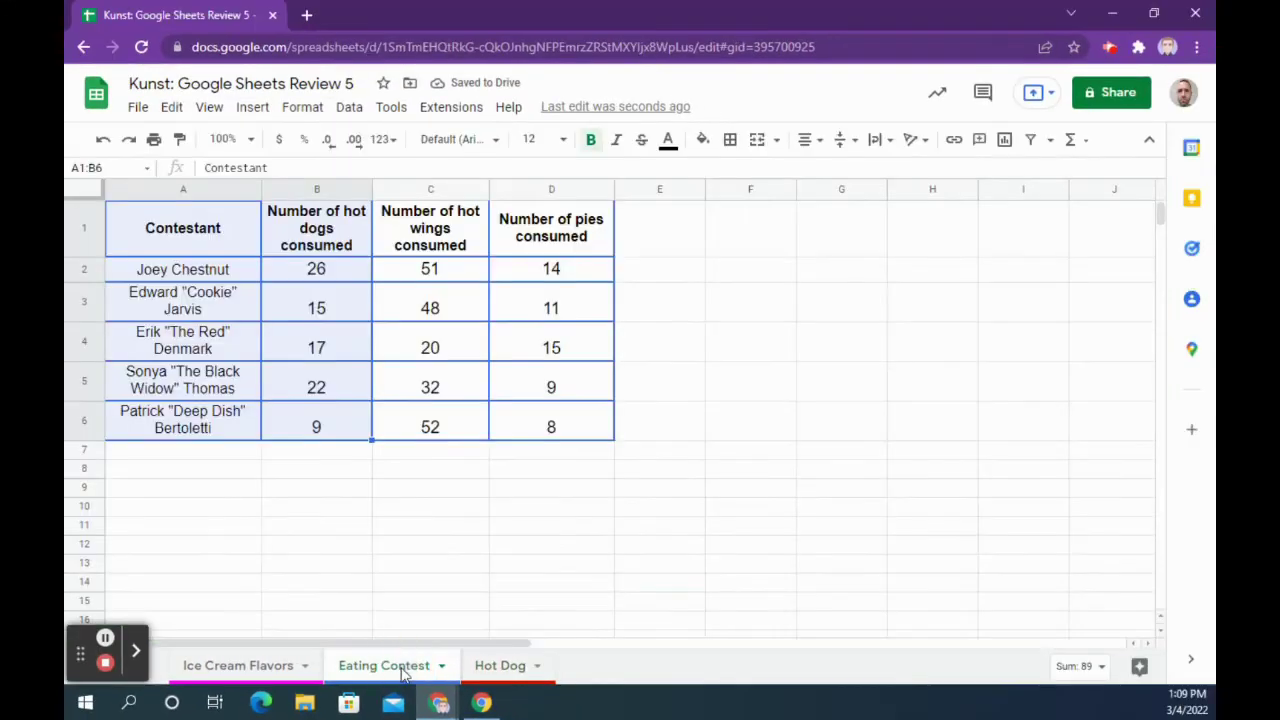
pyautogui.click(386, 514)
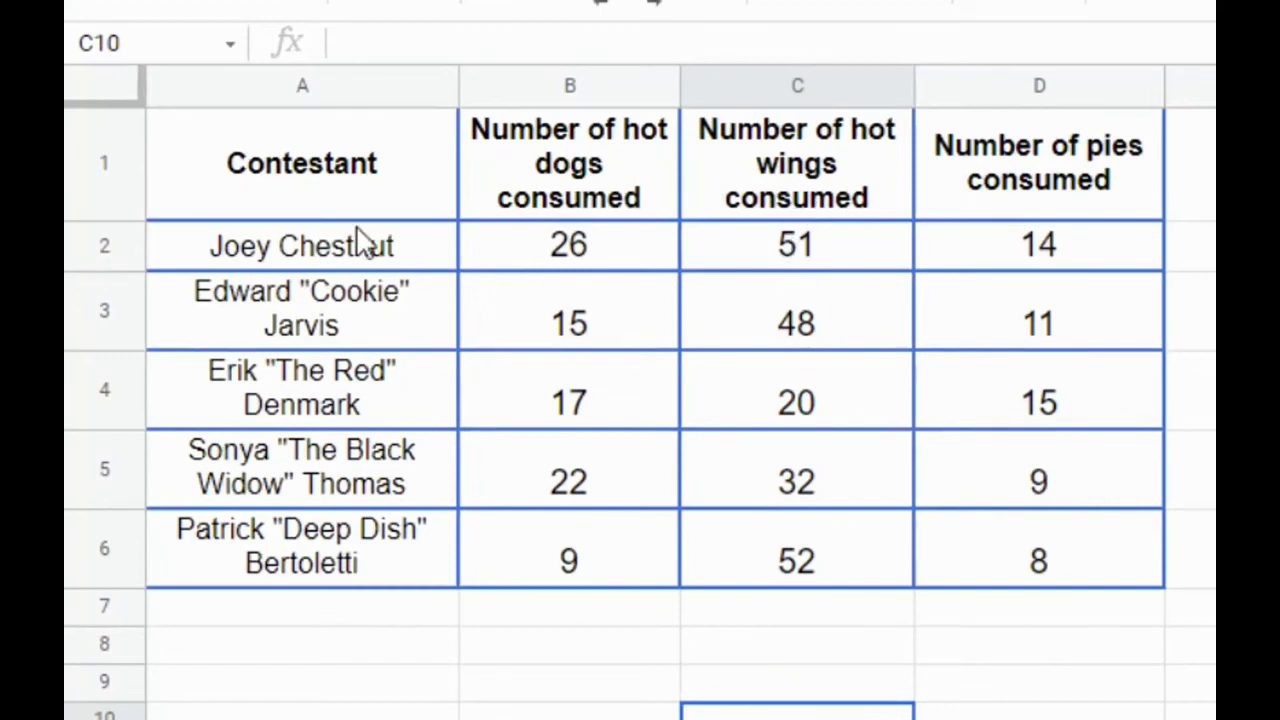
pyautogui.click(354, 178)
pyautogui.moveTo(354, 178); pyautogui.dragTo(343, 251)
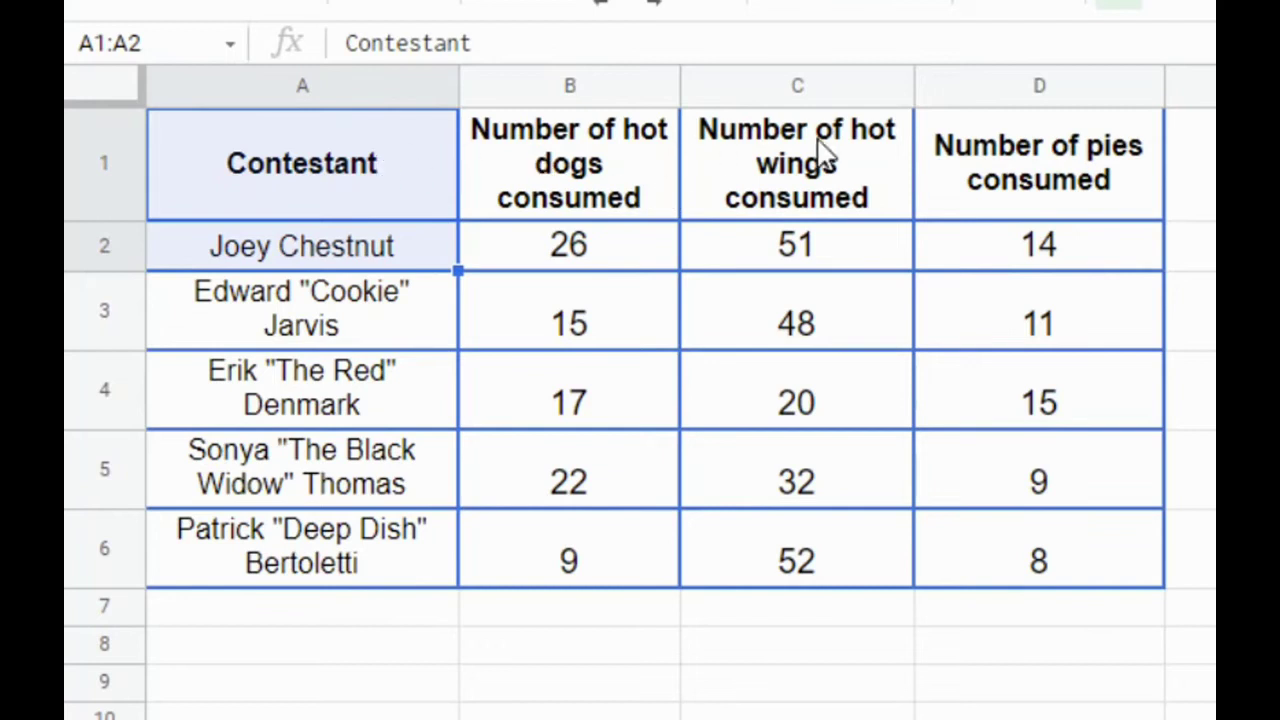
pyautogui.click(775, 540)
pyautogui.moveTo(351, 215); pyautogui.dragTo(355, 585)
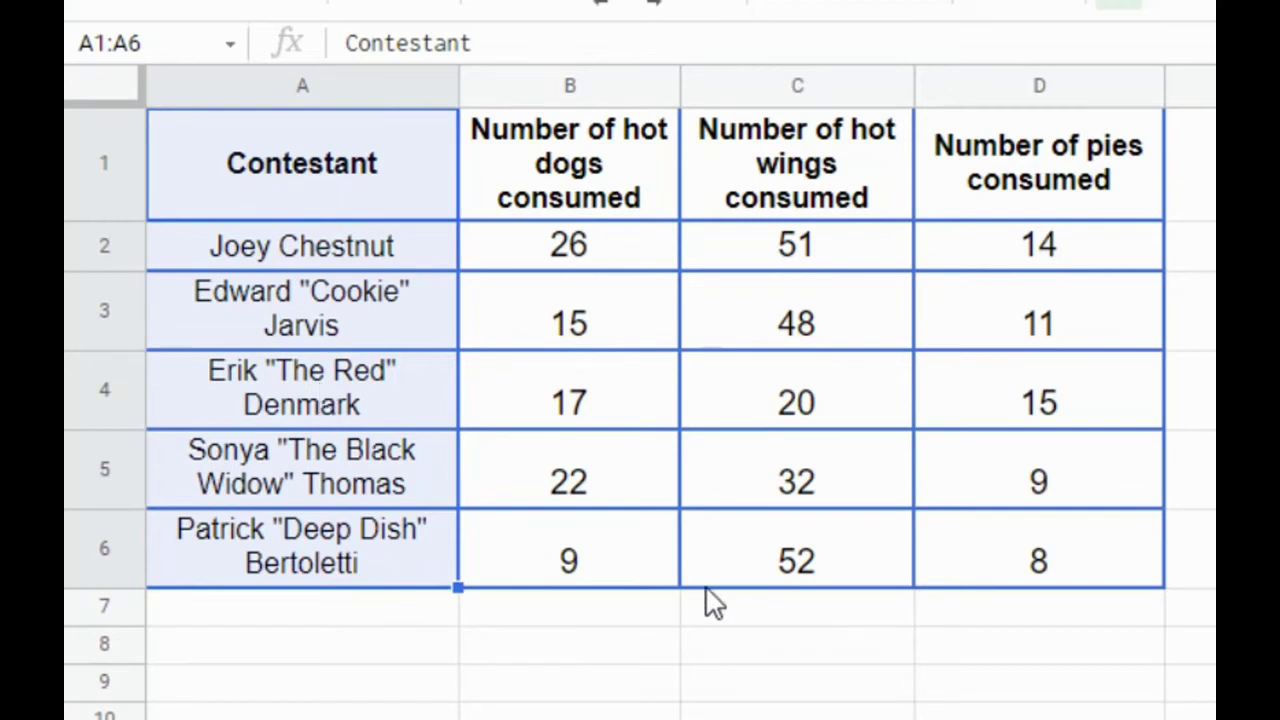
pyautogui.moveTo(815, 190); pyautogui.dragTo(825, 560)
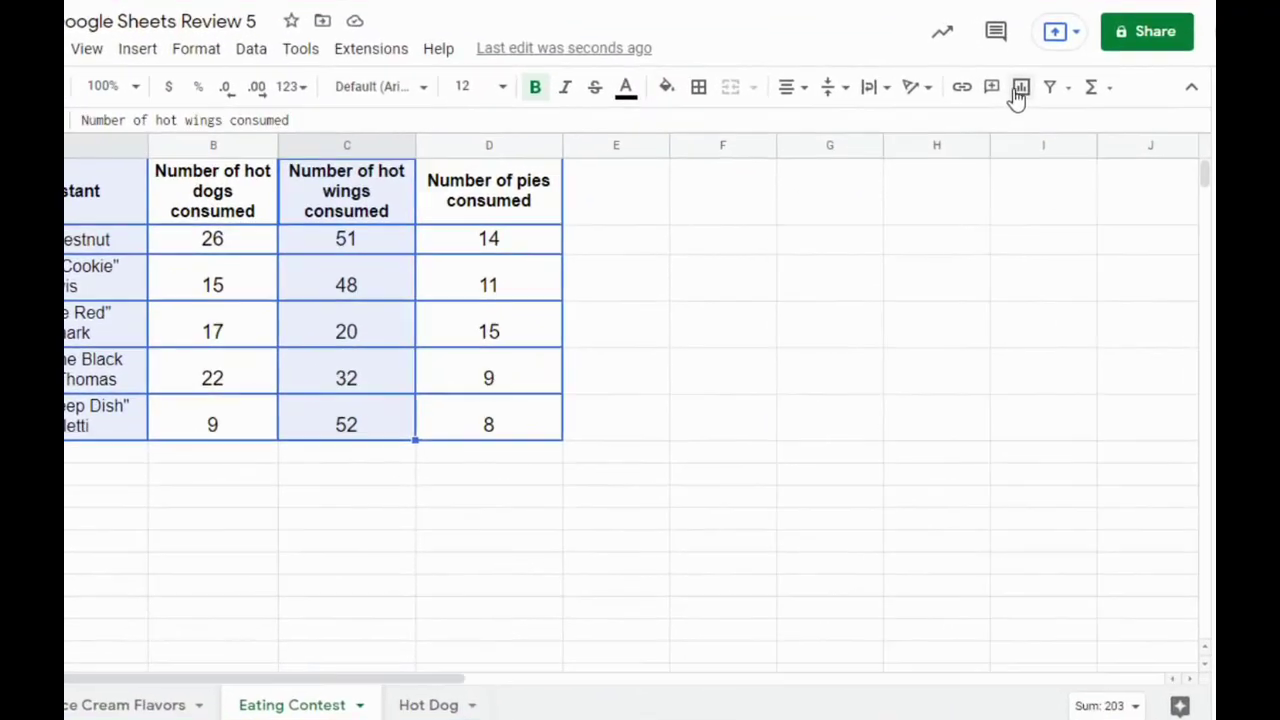
pyautogui.click(1020, 88)
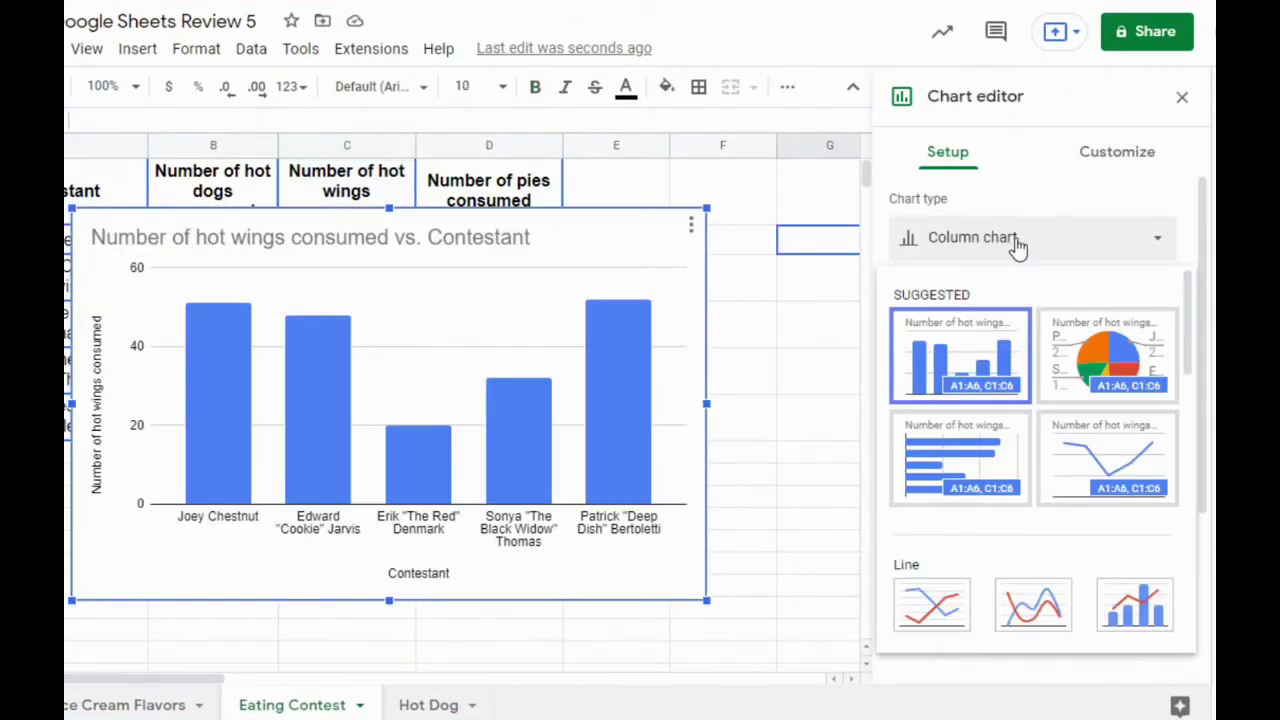
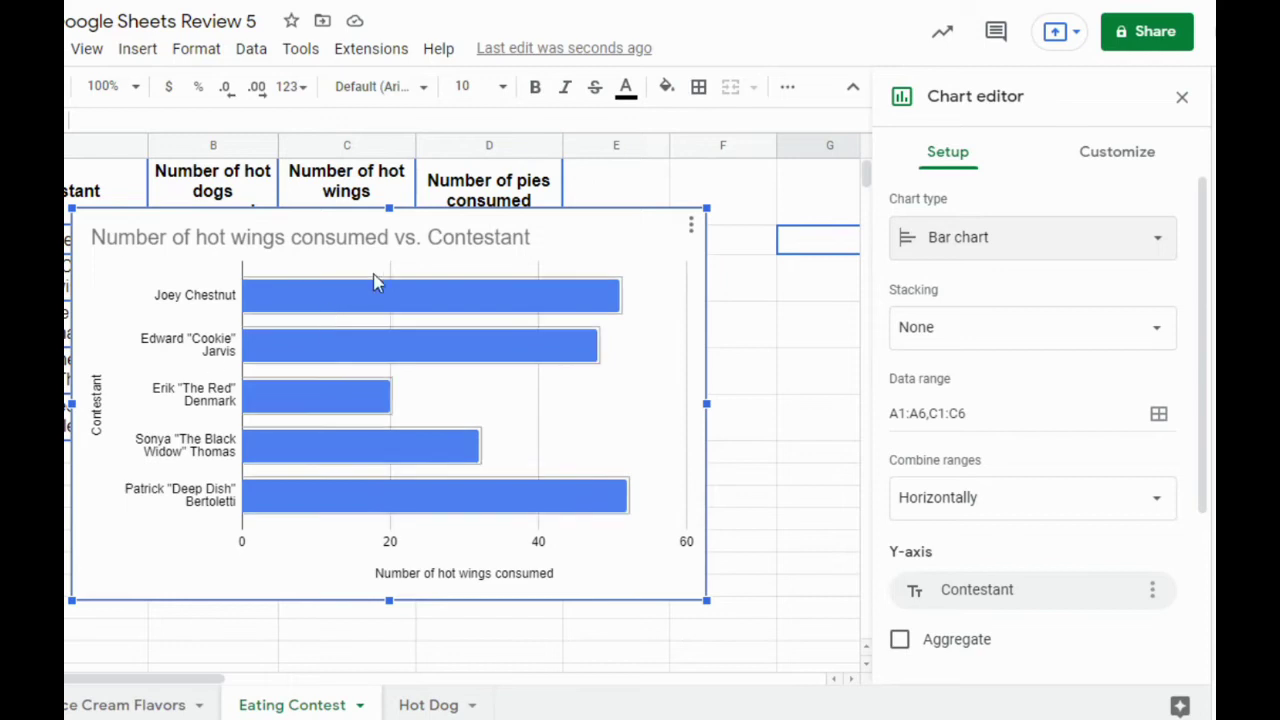
# Step: Replace the bar chart's title with "Hot Wings Eating Contest"
pyautogui.doubleClick(382, 242)
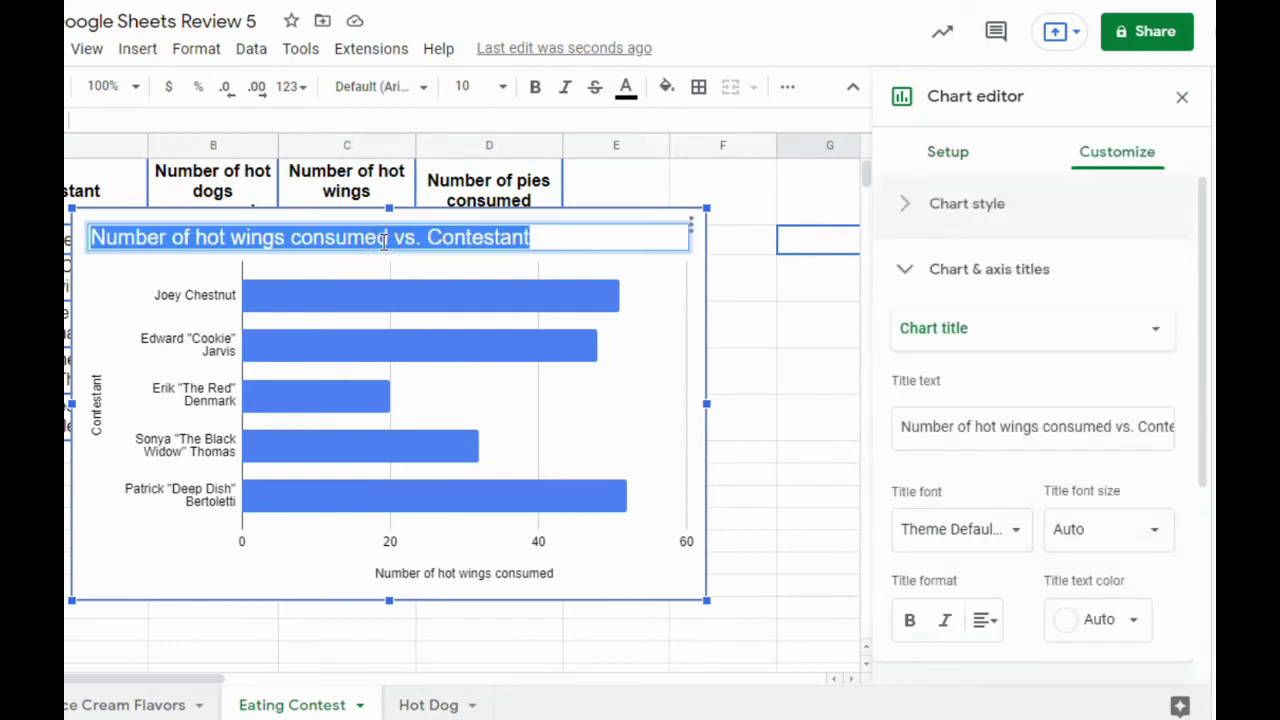
pyautogui.write('Hot Wings ')
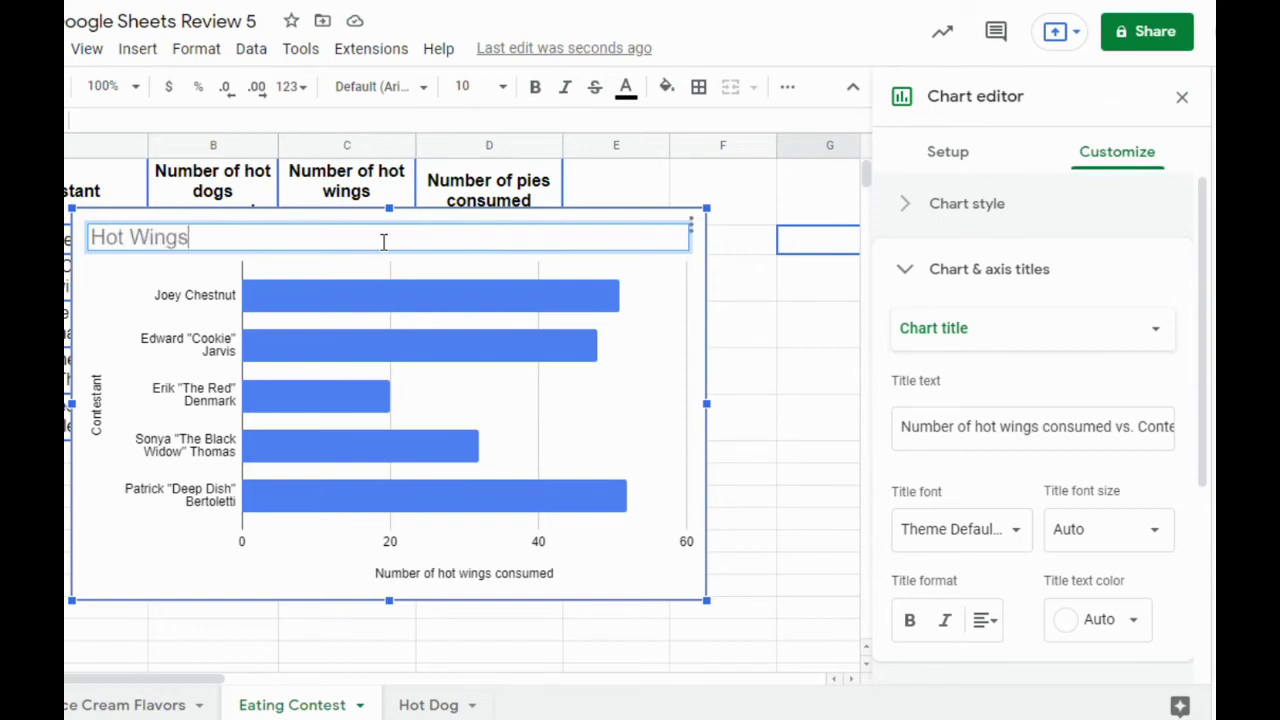
pyautogui.write('Eating Contest')
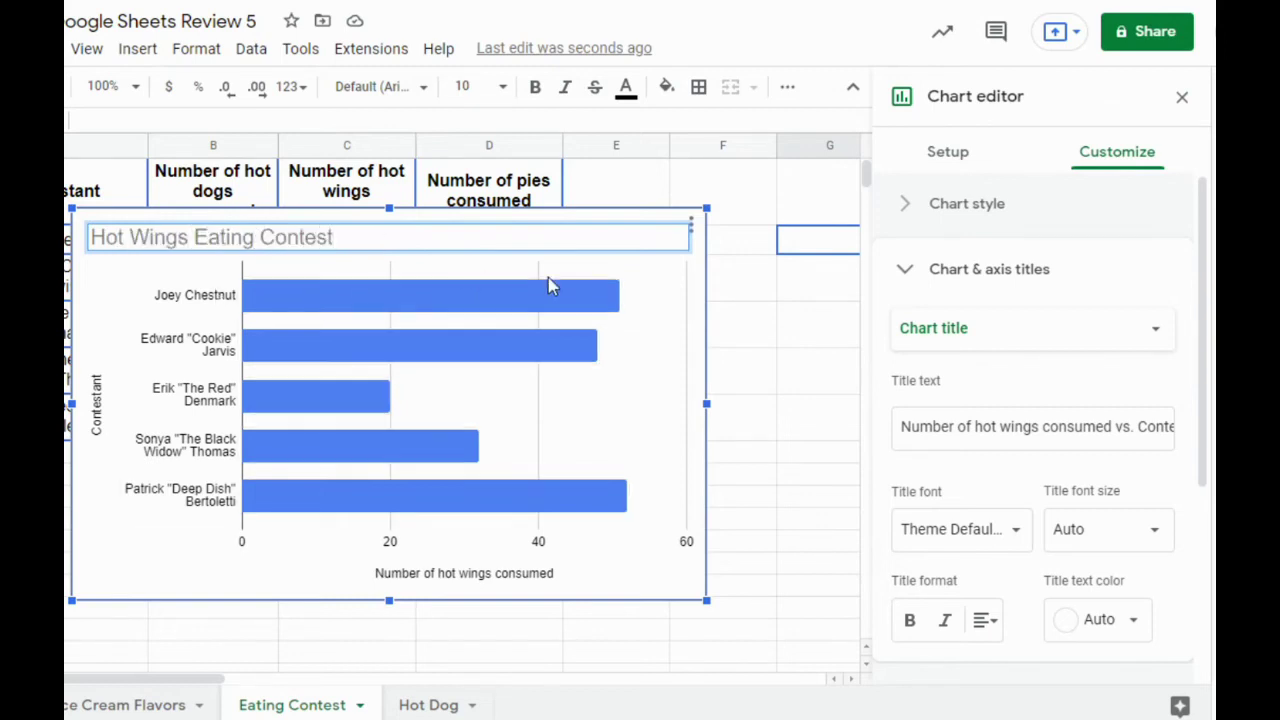
pyautogui.press('Return')
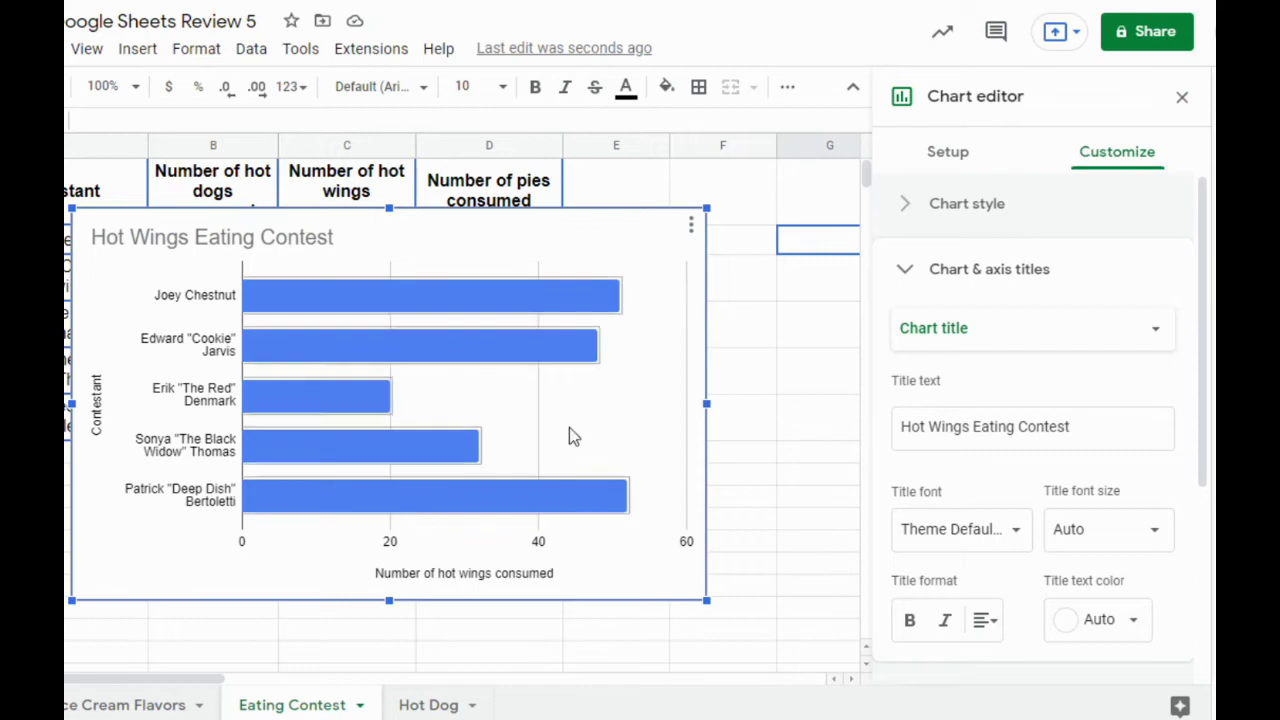
# Step: Give the hot wings bar chart a light yellow background and a darker blue fill for its bars
pyautogui.click(904, 270)
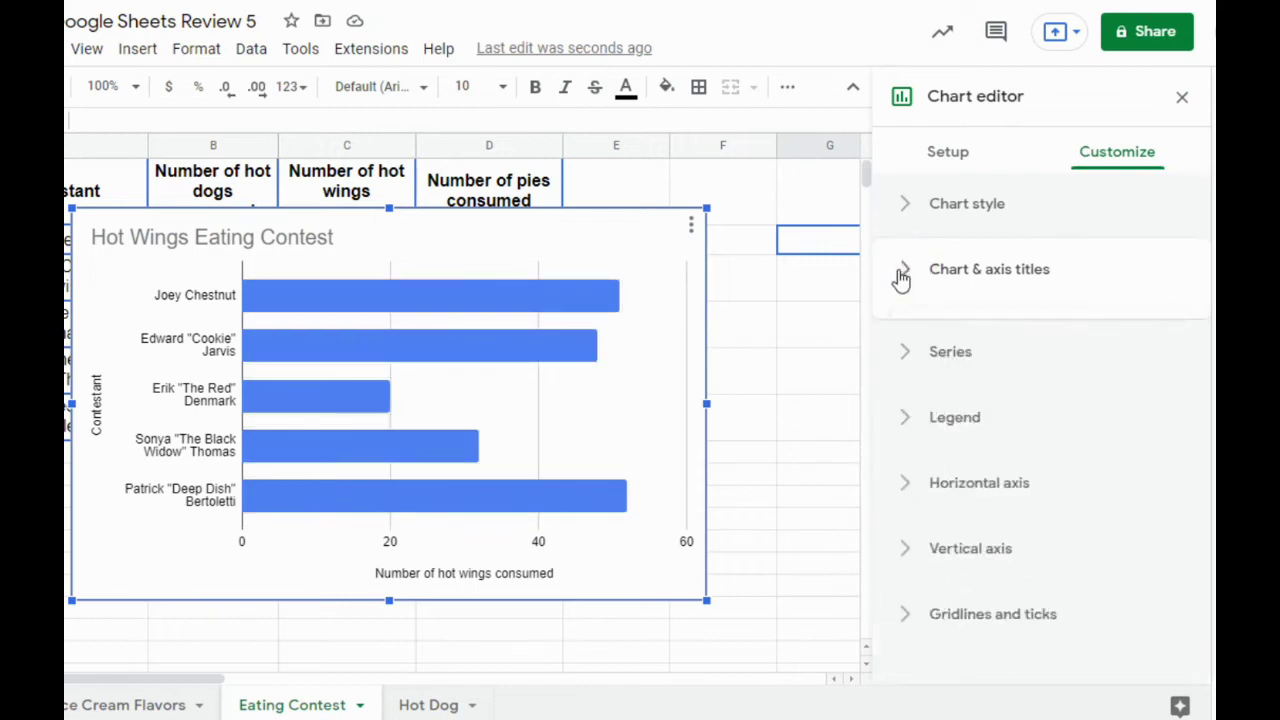
pyautogui.click(908, 206)
pyautogui.click(943, 293)
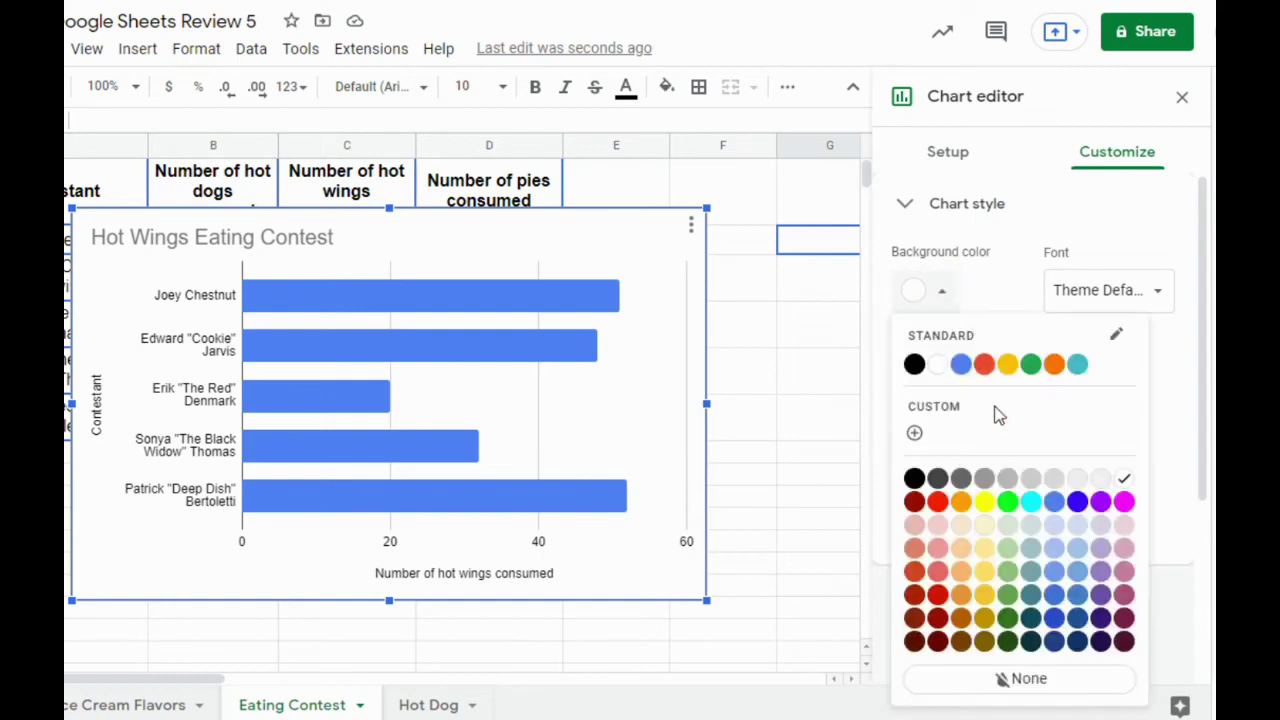
pyautogui.click(986, 563)
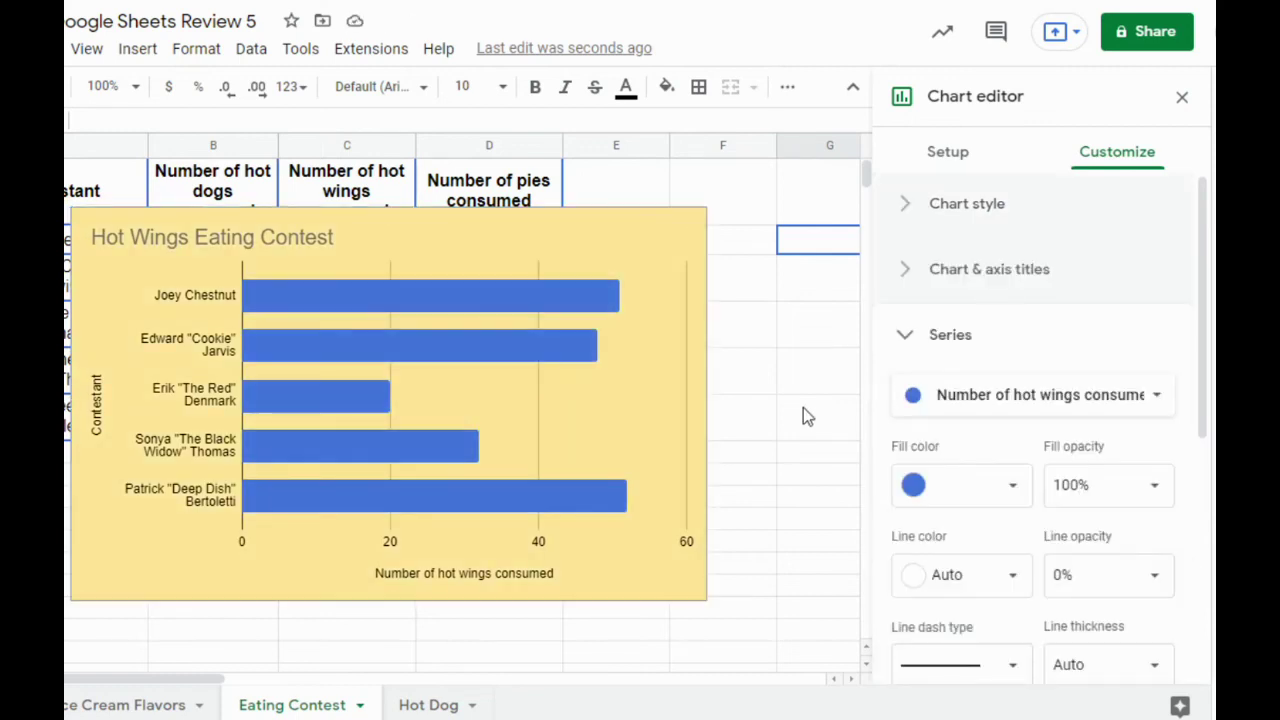
# Step: Make the hot wings bar chart 3D
pyautogui.click(897, 348)
pyautogui.click(907, 203)
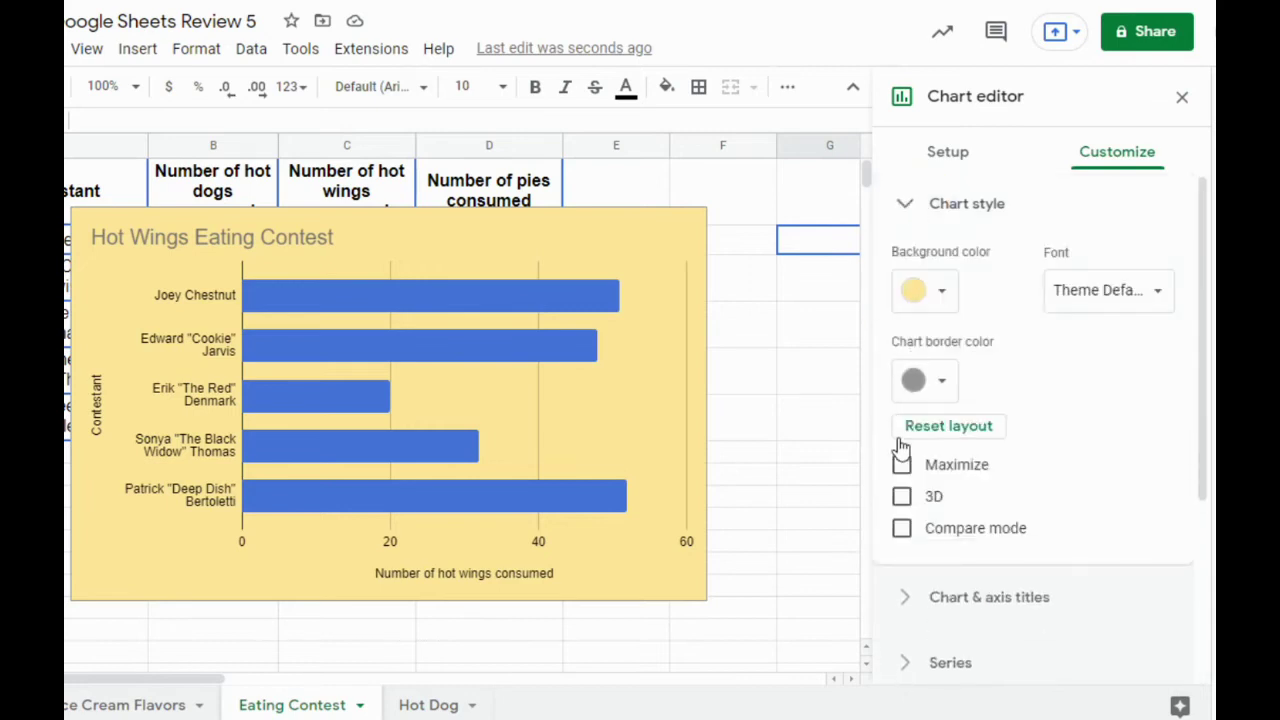
pyautogui.click(903, 500)
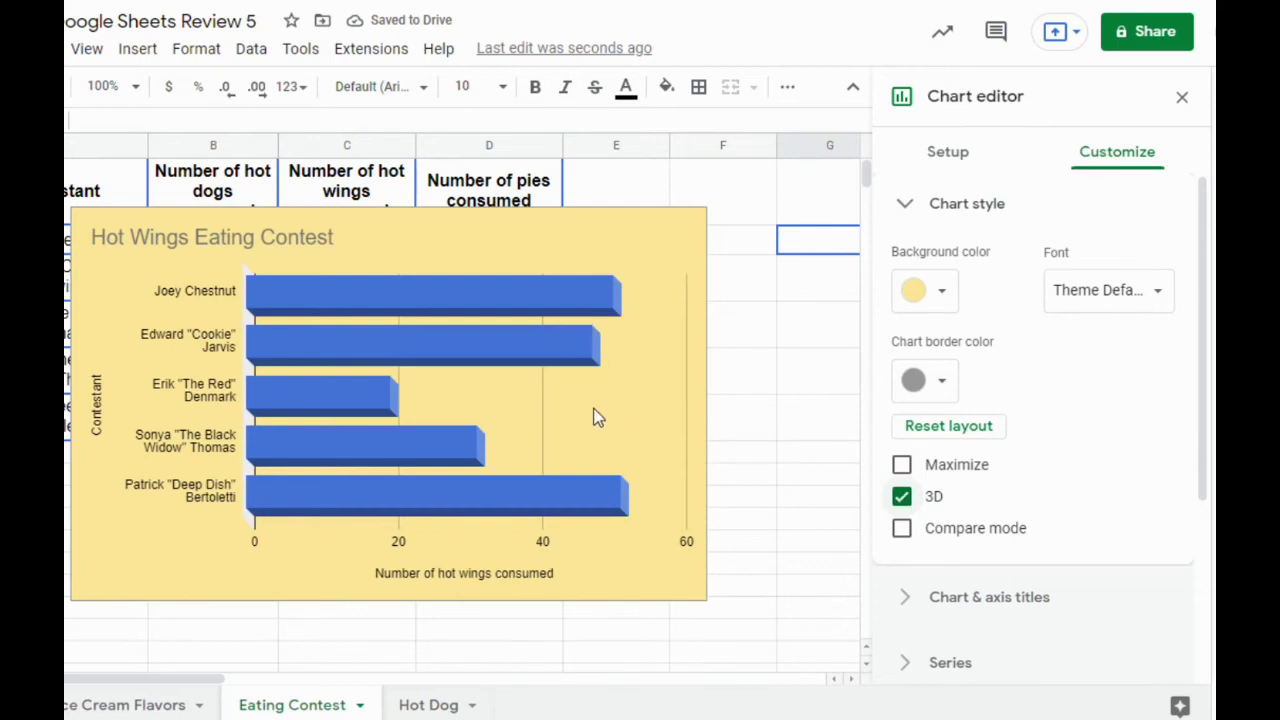
# Step: Add data labels to the bars of the hot wings chart and close the chart editor
pyautogui.click(904, 205)
pyautogui.click(907, 337)
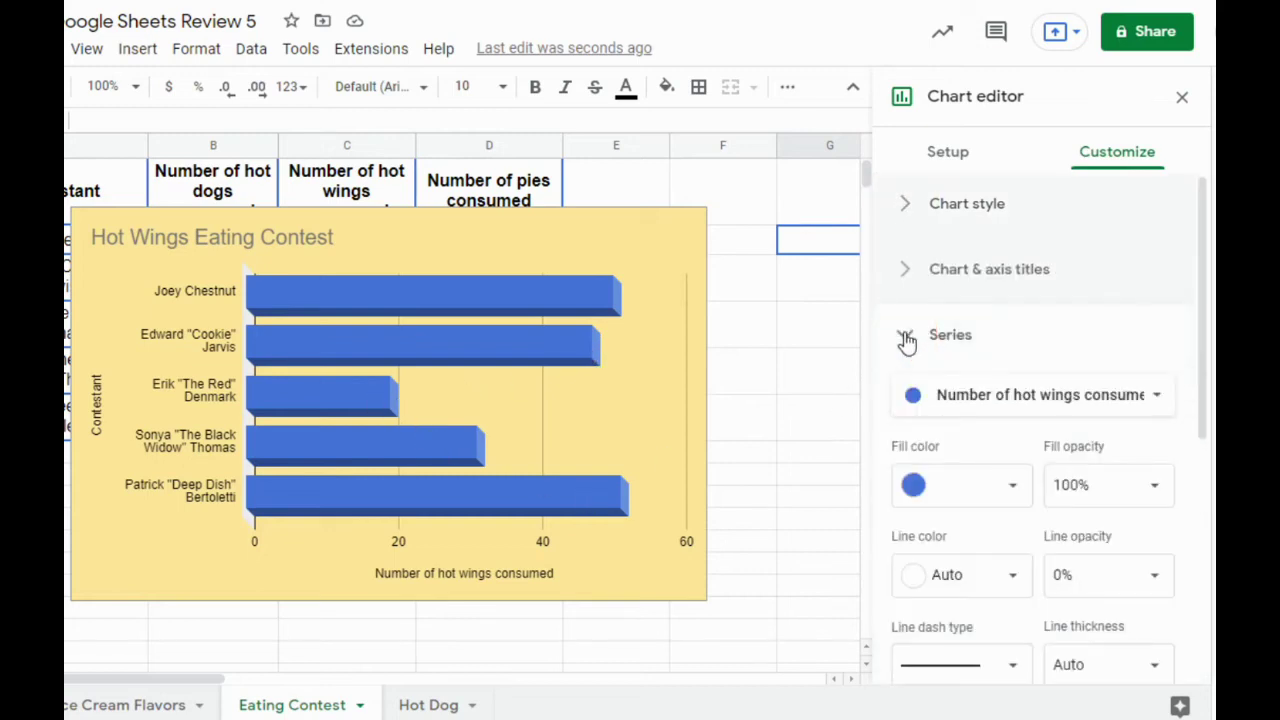
pyautogui.scroll(-2, 957, 345)
pyautogui.scroll(-1, 957, 345)
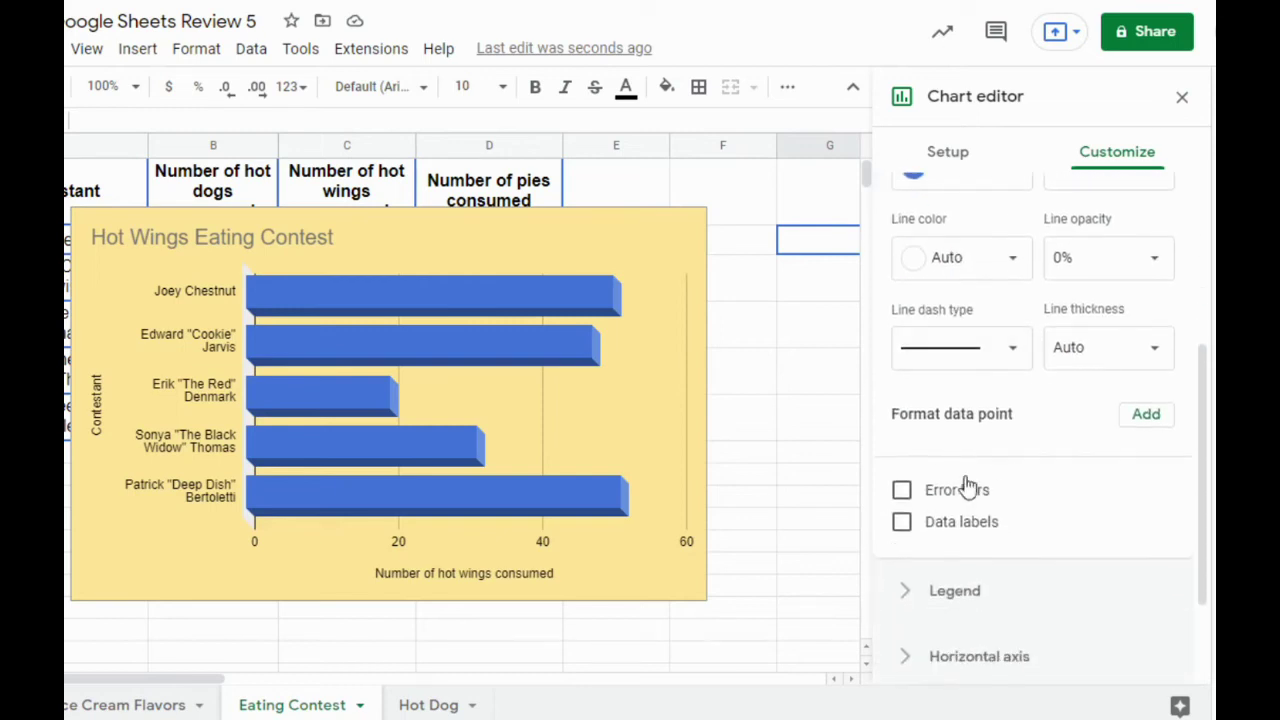
pyautogui.click(902, 522)
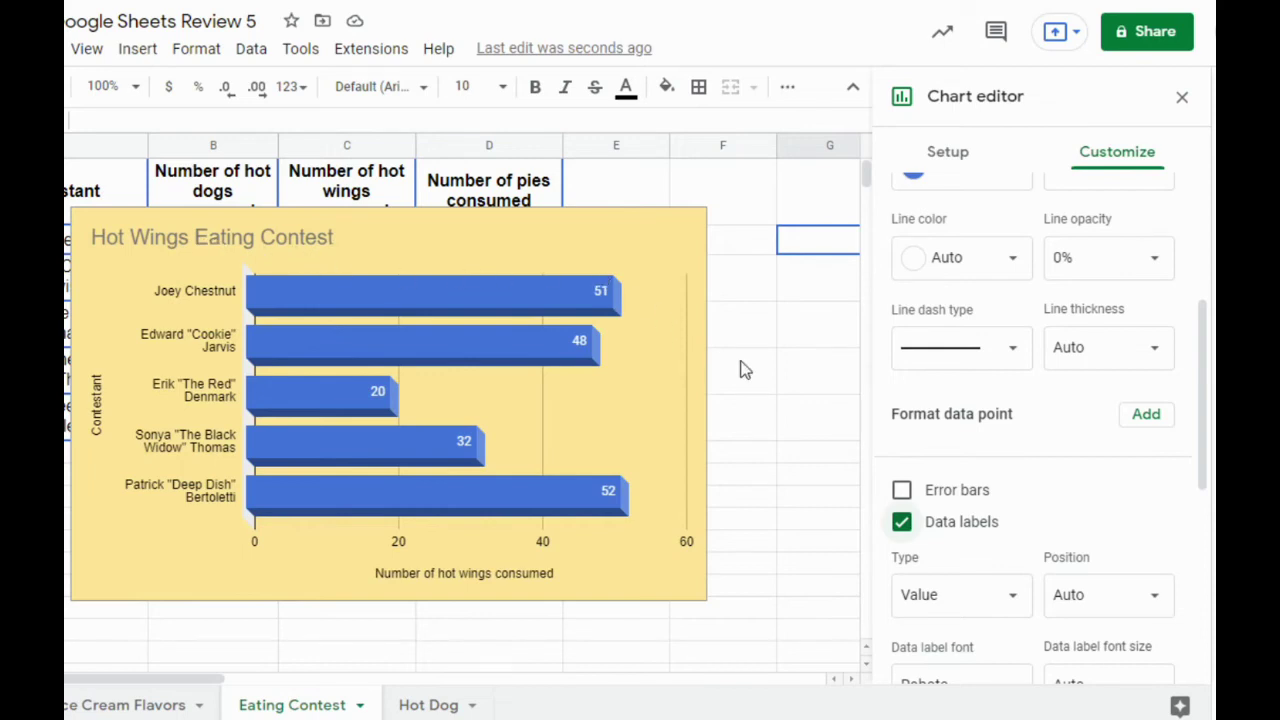
pyautogui.click(1182, 97)
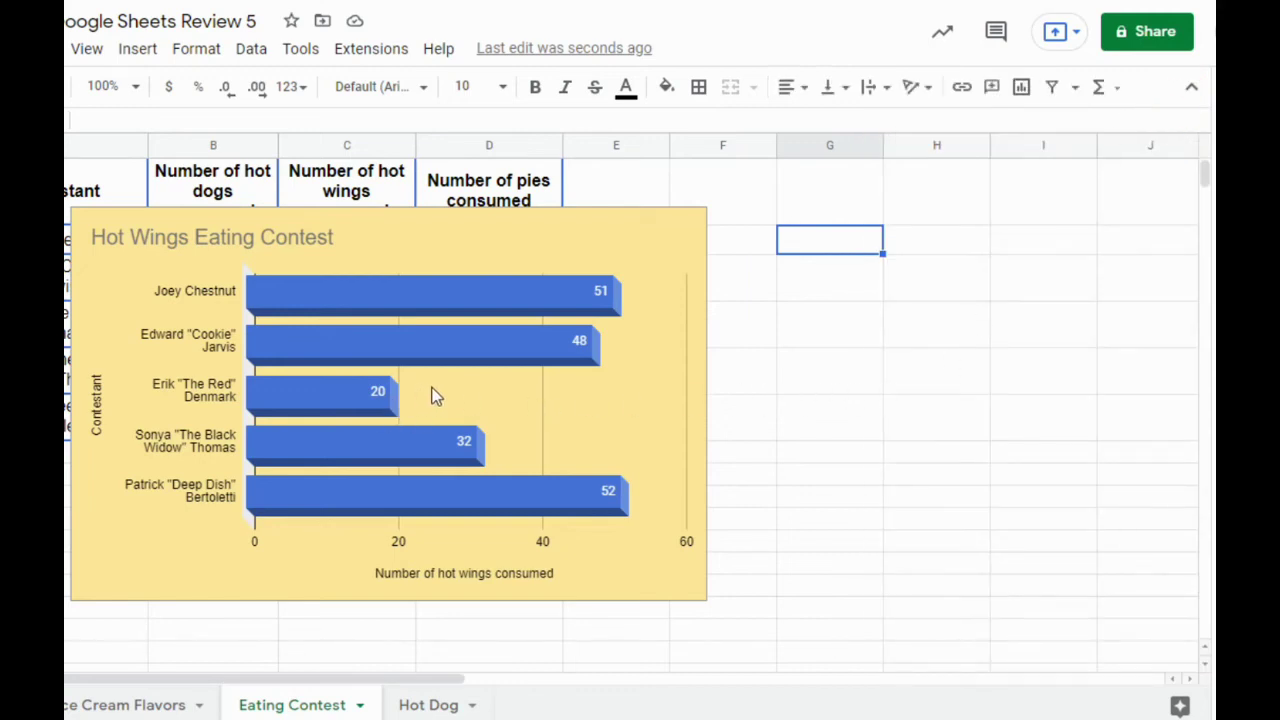
# Step: Move the hot wings chart to its own sheet and rename that sheet "Hot Wings"
pyautogui.click(463, 244)
pyautogui.click(691, 224)
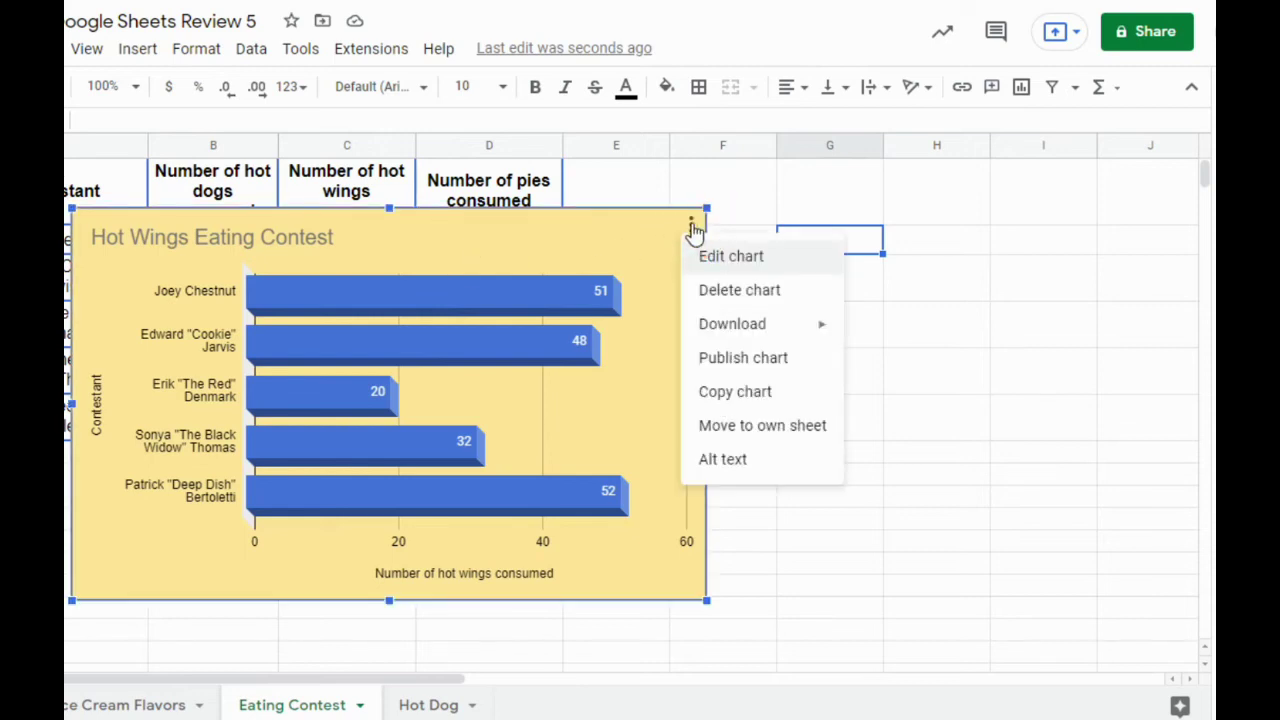
pyautogui.click(778, 435)
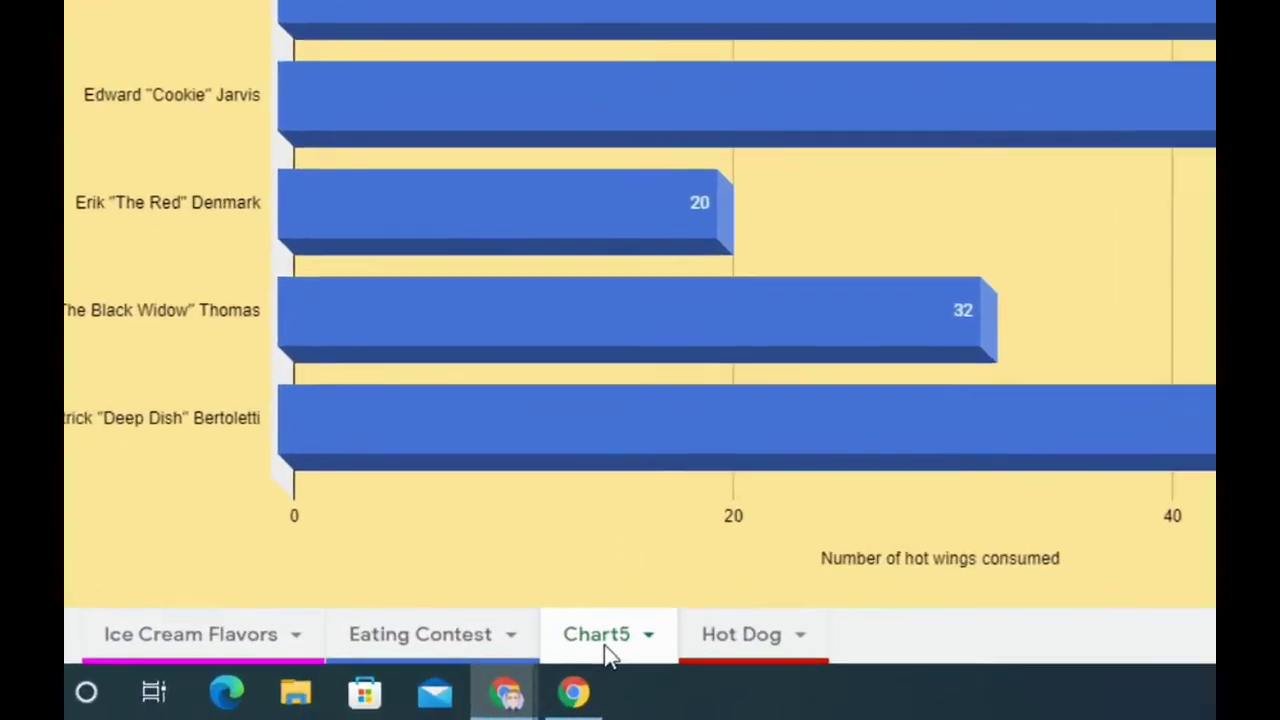
pyautogui.rightClick(606, 650)
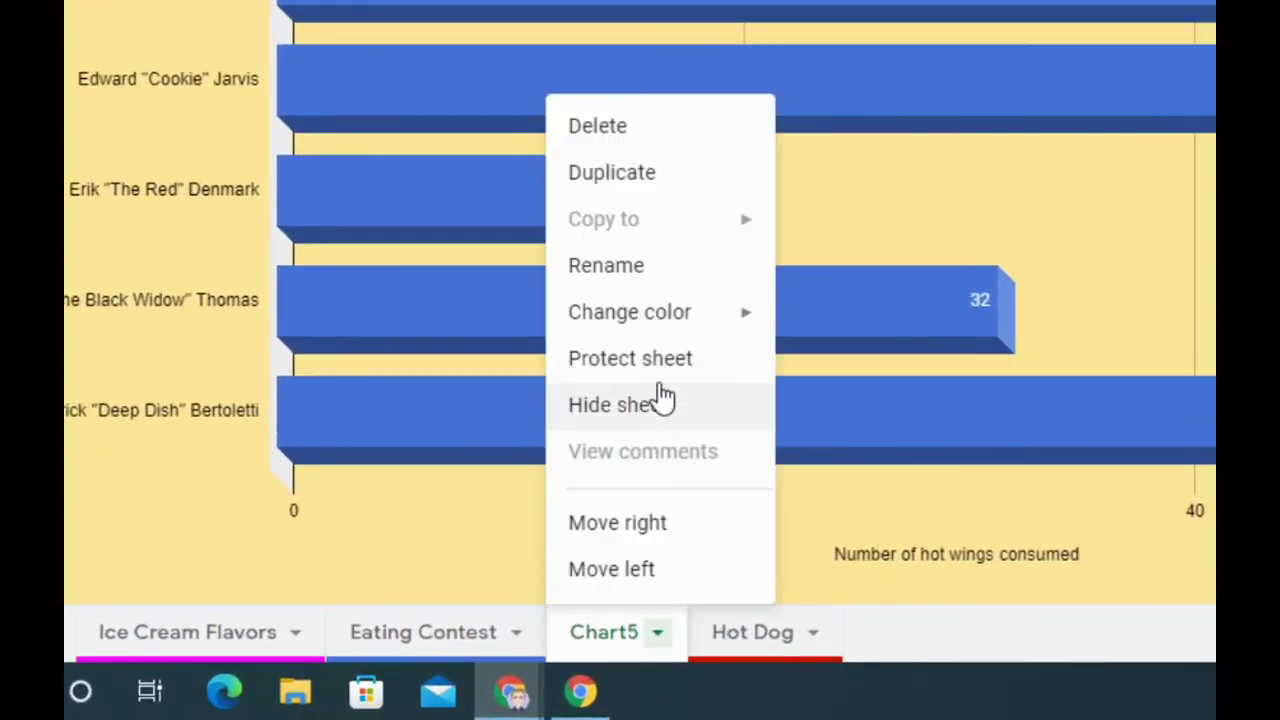
pyautogui.click(660, 275)
pyautogui.write('Hot Wings')
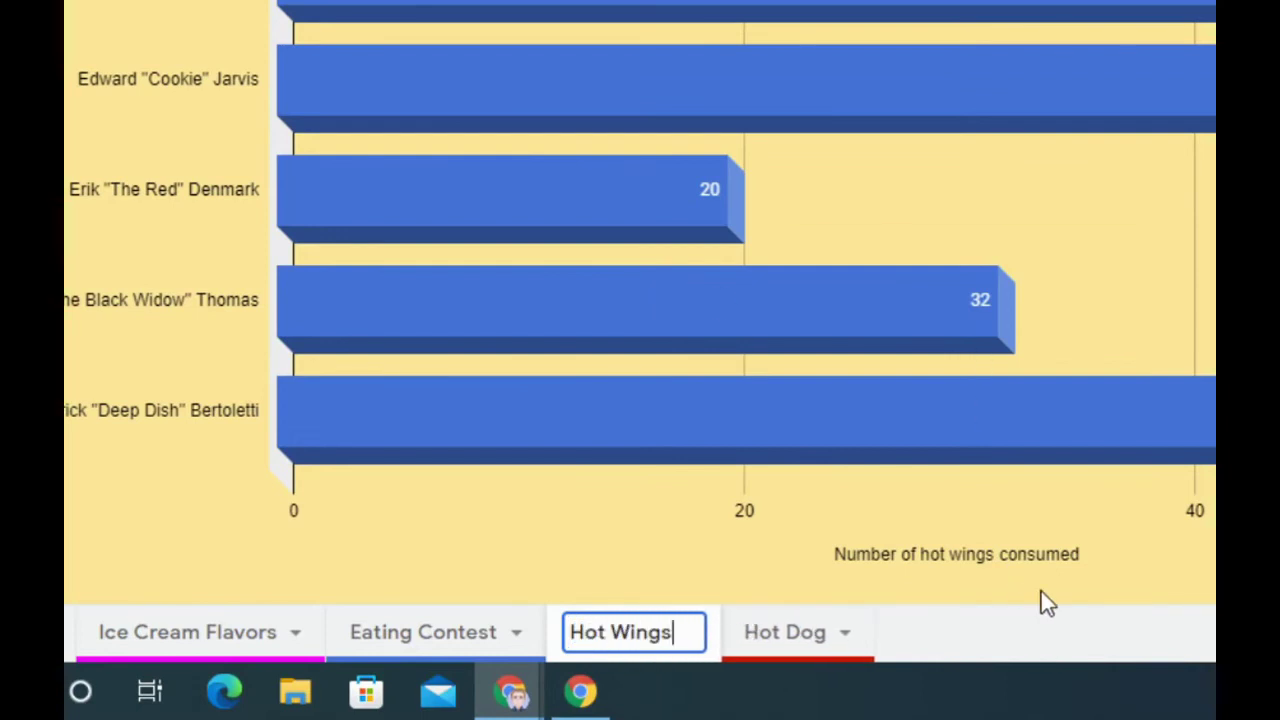
pyautogui.press('Return')
# Step: Color the Hot Wings sheet tab bright green and place it after the Hot Dog sheet
pyautogui.rightClick(640, 632)
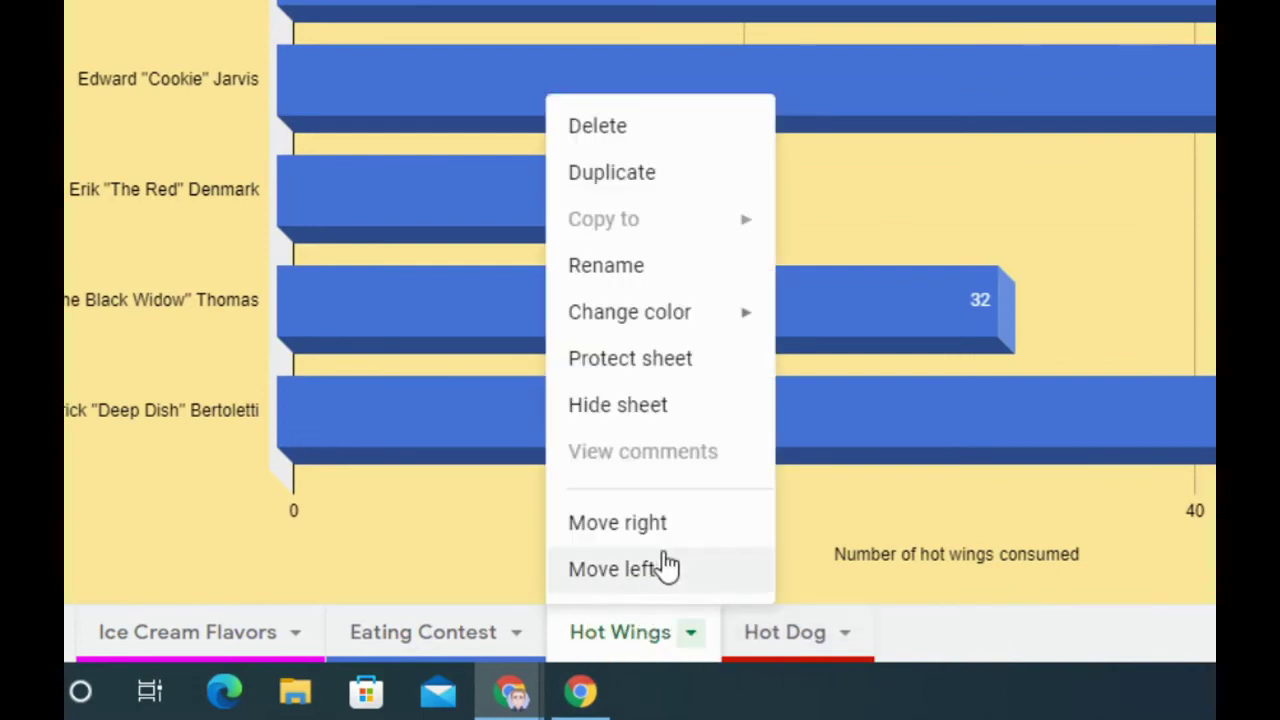
pyautogui.moveTo(686, 325)
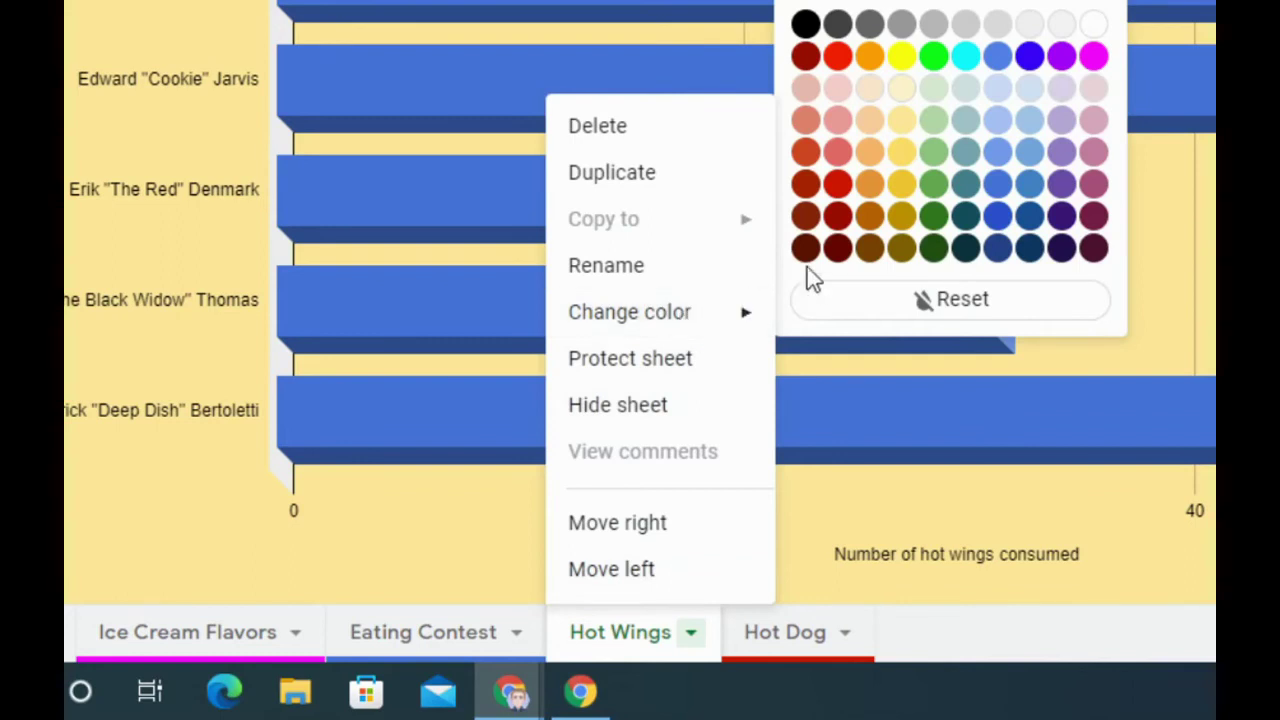
pyautogui.click(933, 56)
pyautogui.moveTo(615, 640); pyautogui.dragTo(838, 715)
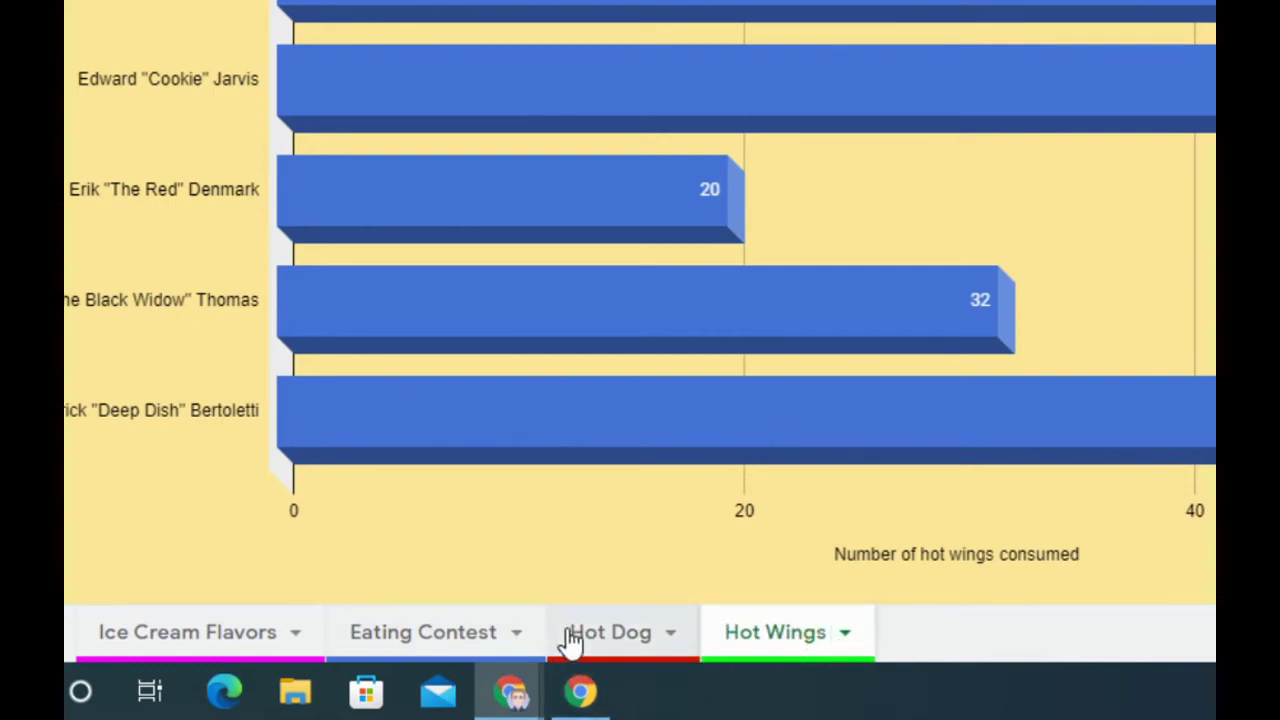
# Step: Insert a pie chart on the Eating Contest sheet from the contestants in A1:A6 and pies consumed in D1:D6
pyautogui.click(434, 645)
pyautogui.click(548, 435)
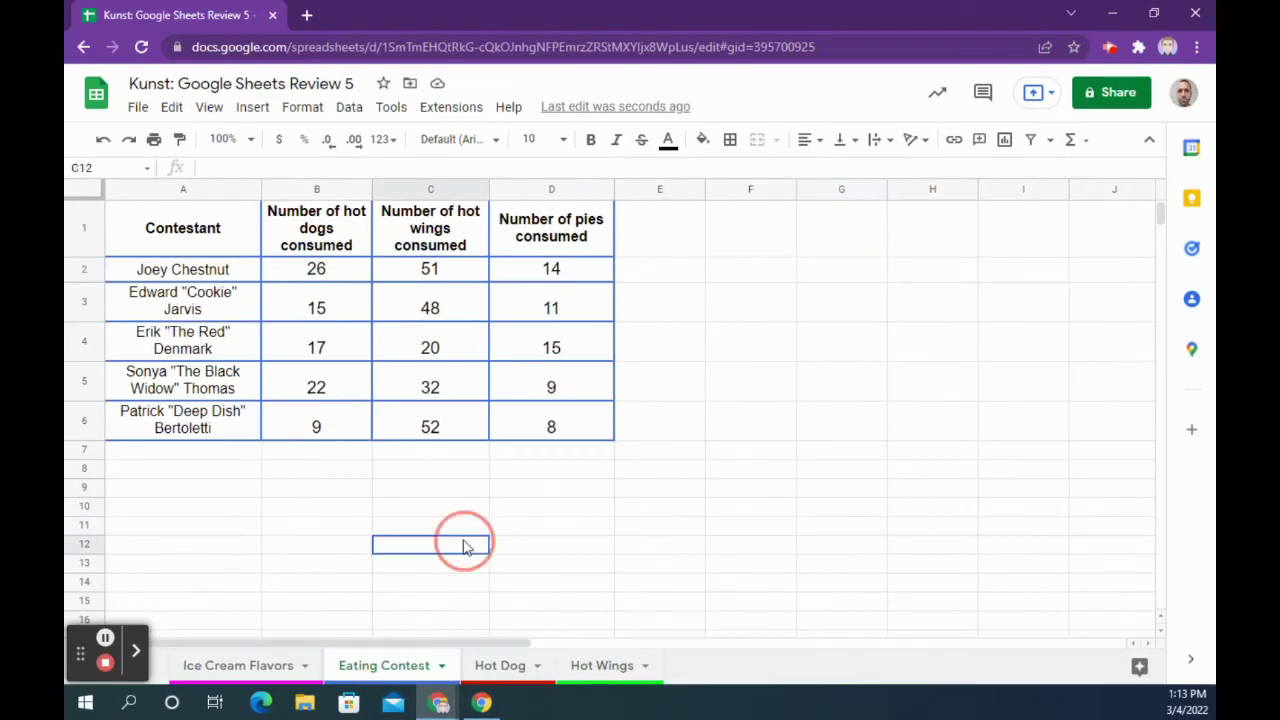
pyautogui.moveTo(225, 243); pyautogui.dragTo(229, 426)
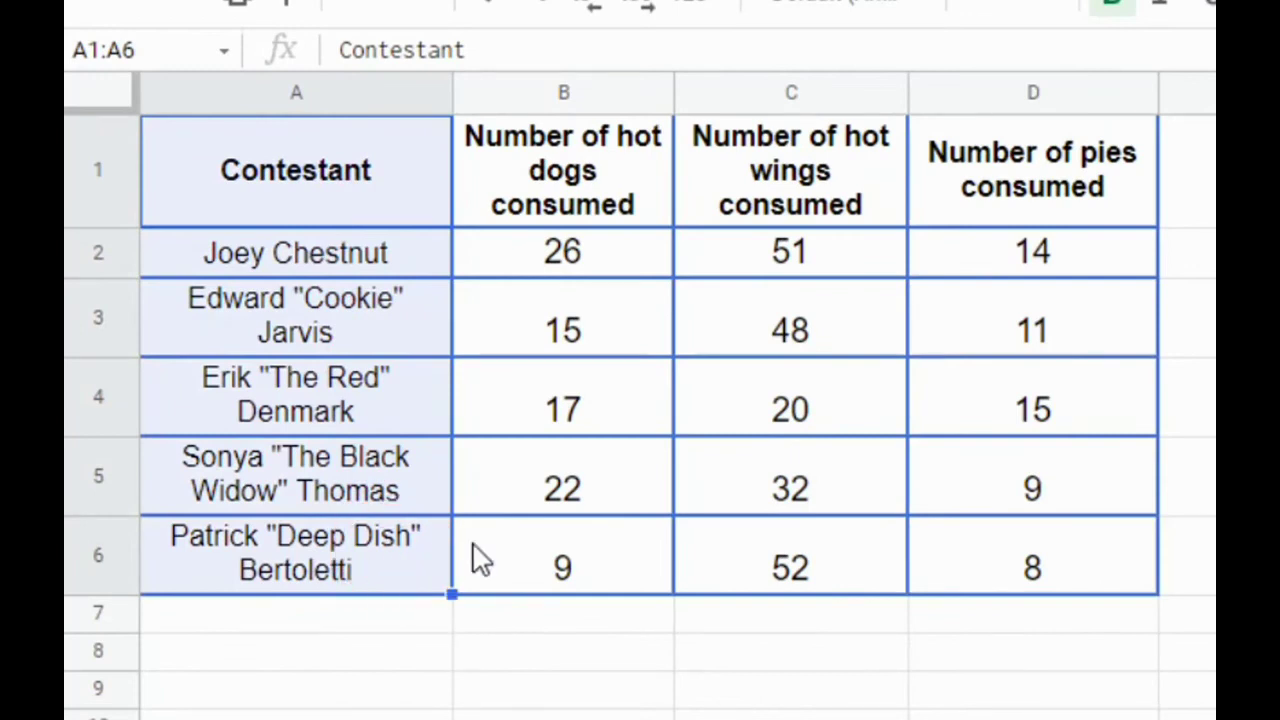
pyautogui.moveTo(1023, 186); pyautogui.dragTo(1043, 557)
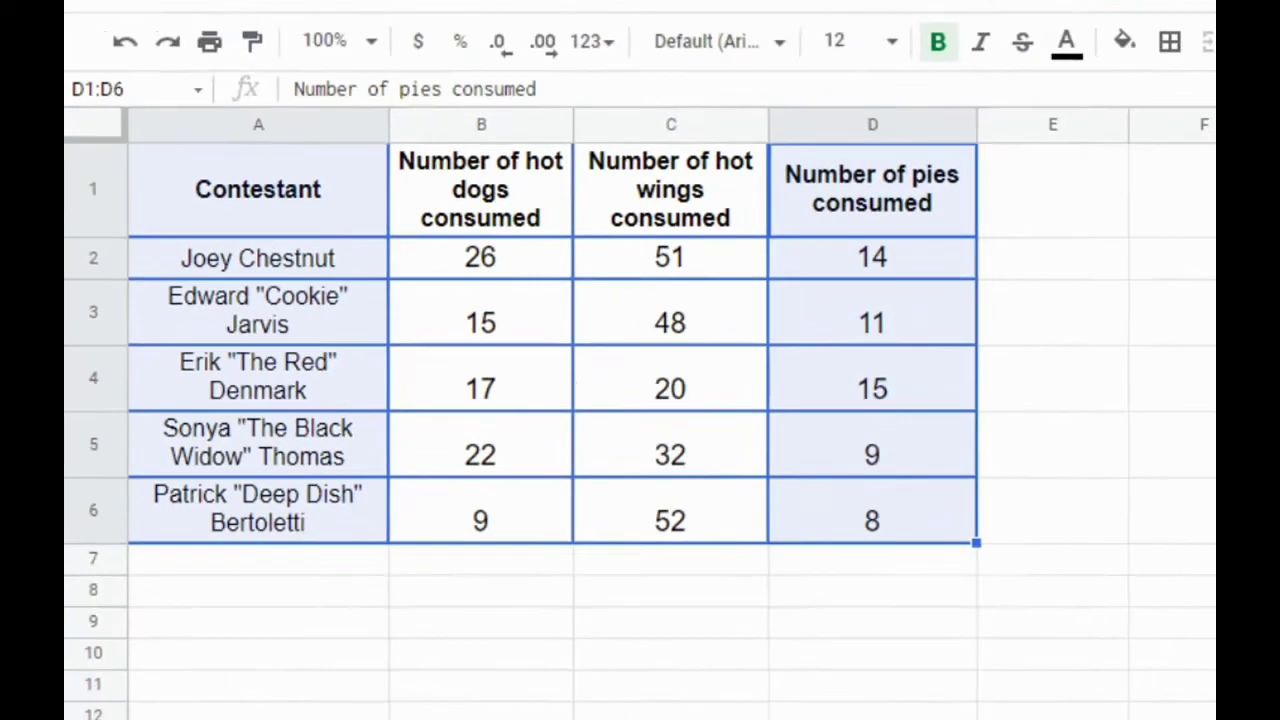
pyautogui.click(954, 139)
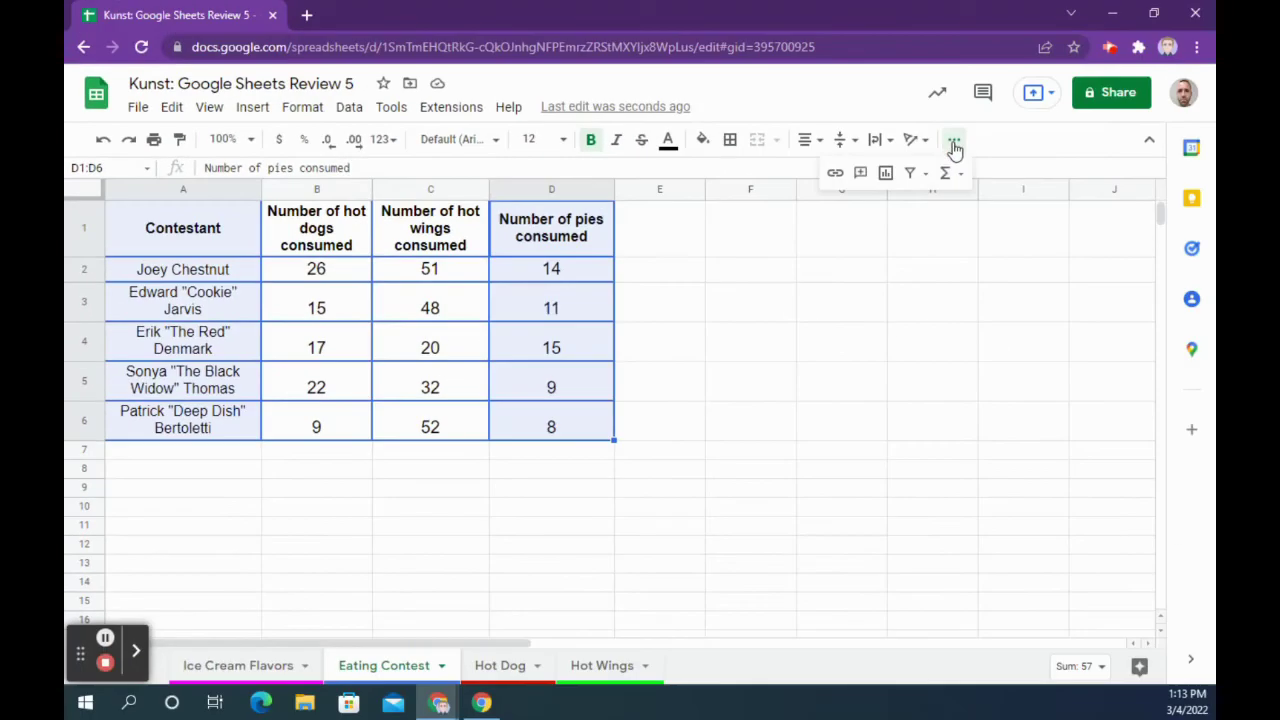
pyautogui.click(885, 175)
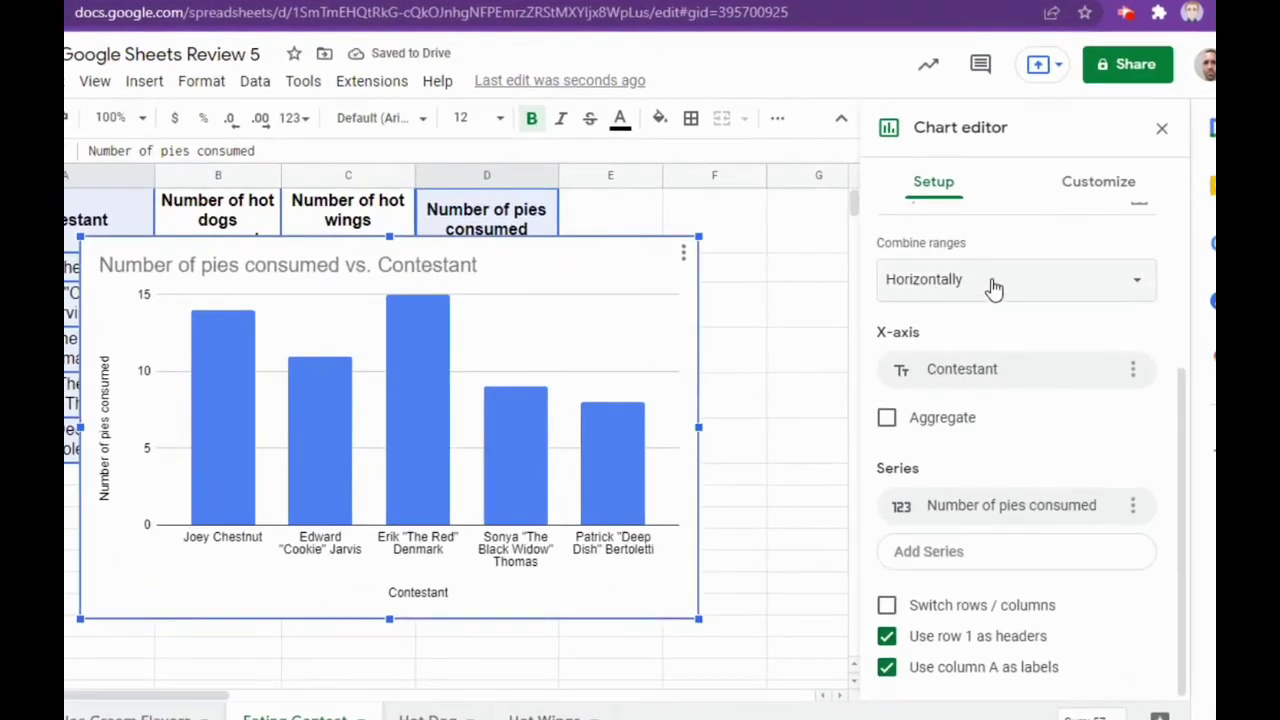
pyautogui.scroll(3, 995, 290)
pyautogui.scroll(2, 1006, 290)
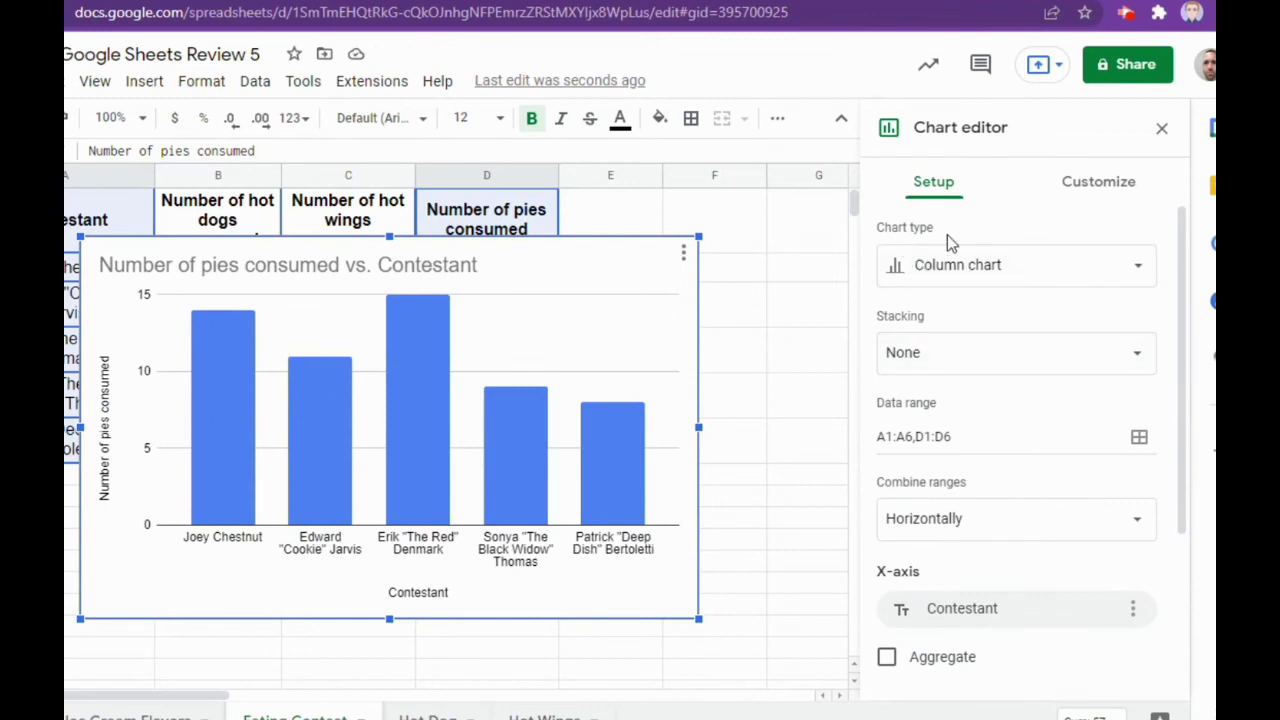
pyautogui.click(971, 271)
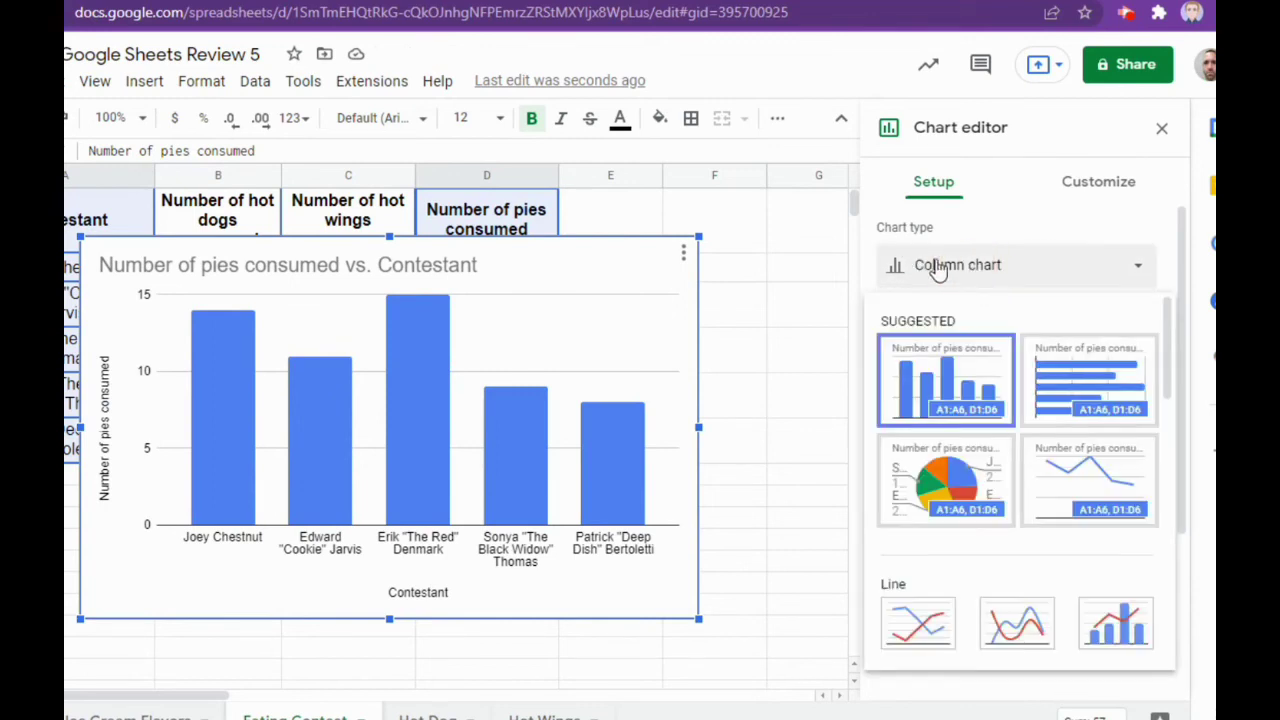
pyautogui.click(945, 467)
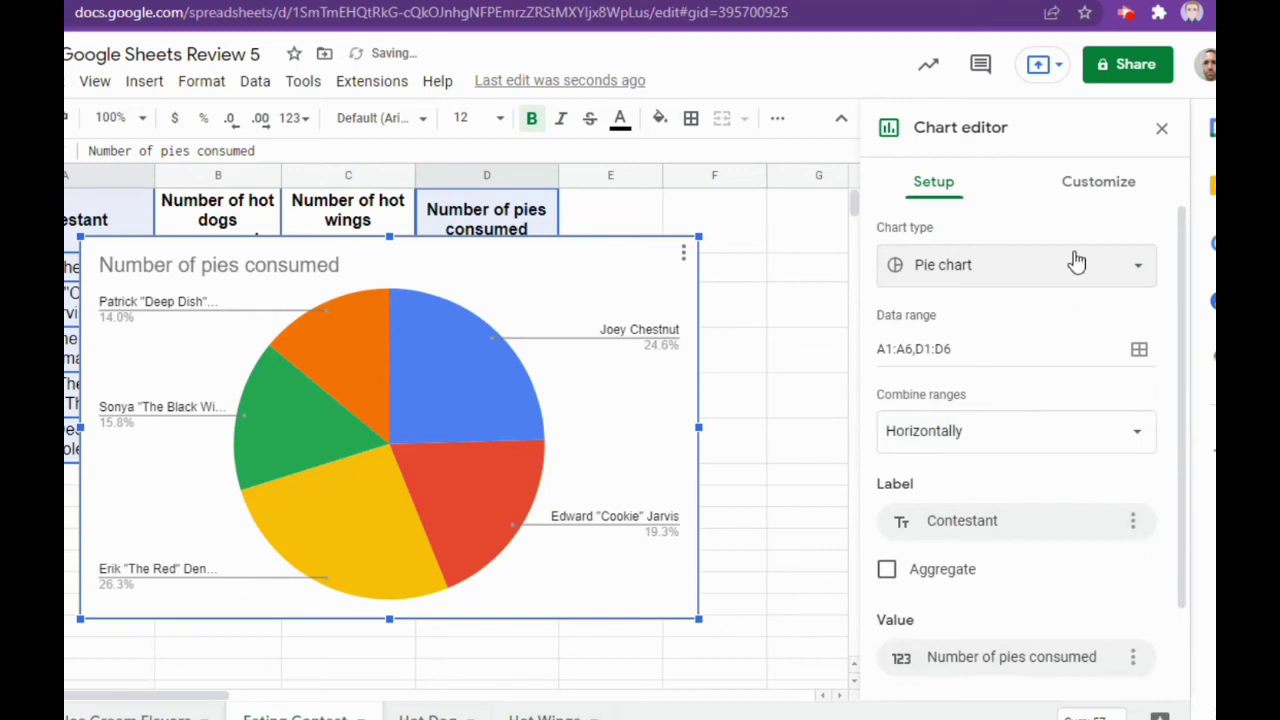
# Step: Give the pie chart a light purple background and make it 3D
pyautogui.click(1100, 186)
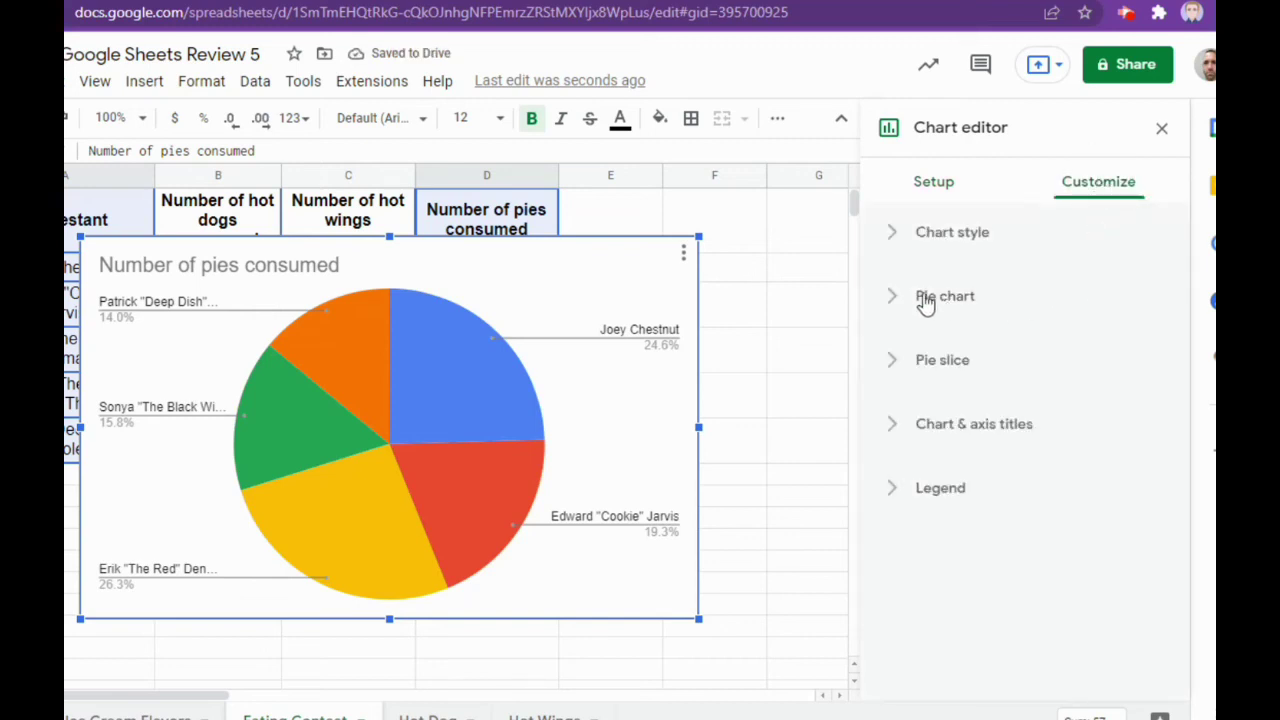
pyautogui.click(896, 236)
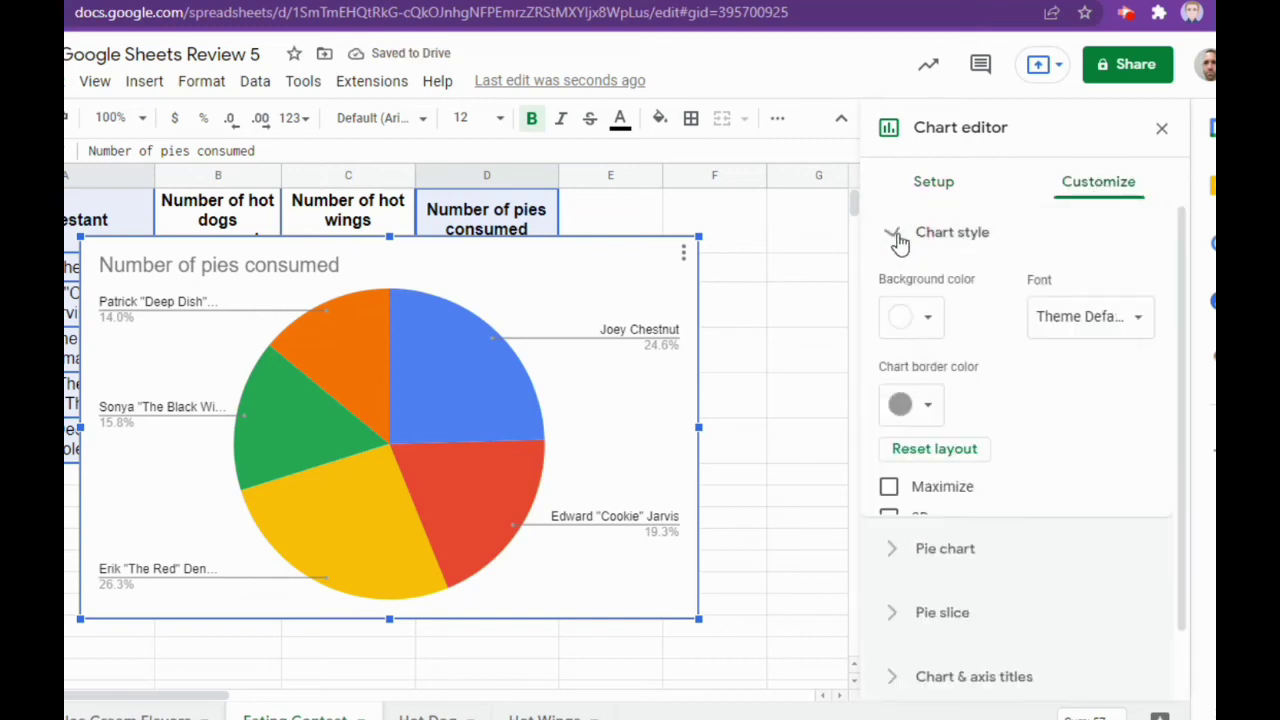
pyautogui.click(930, 318)
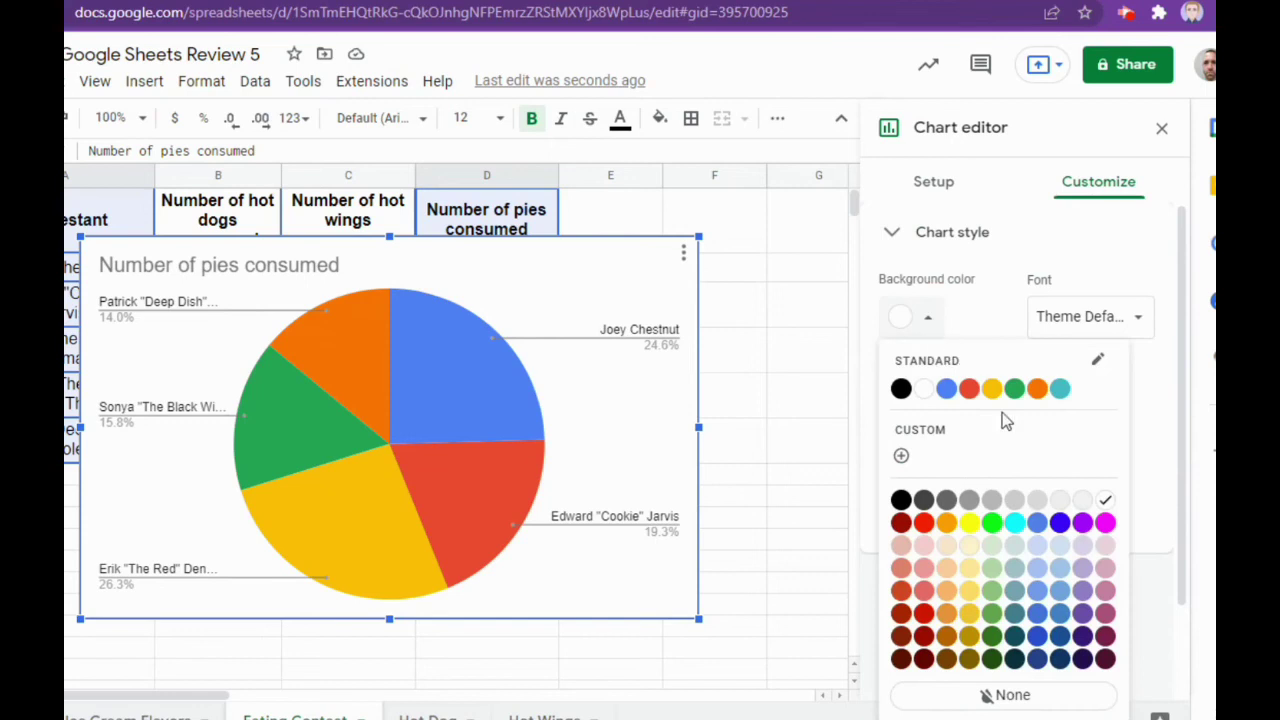
pyautogui.click(1082, 567)
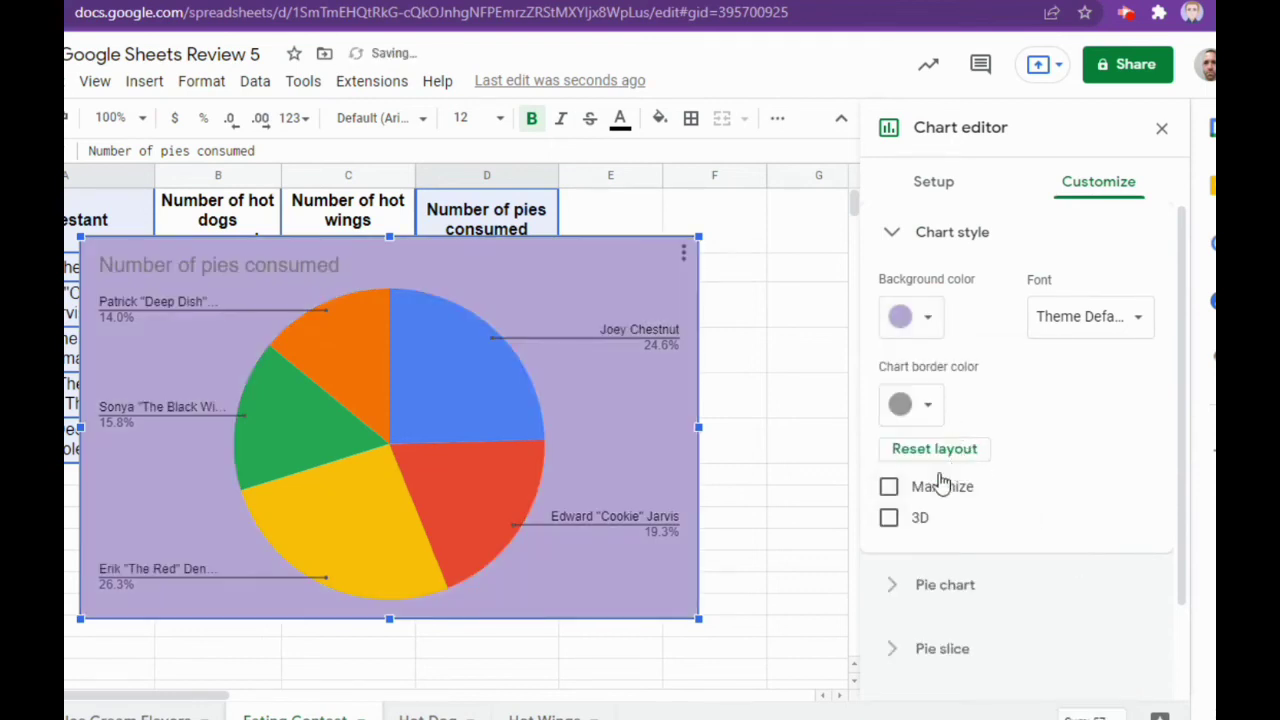
pyautogui.click(897, 520)
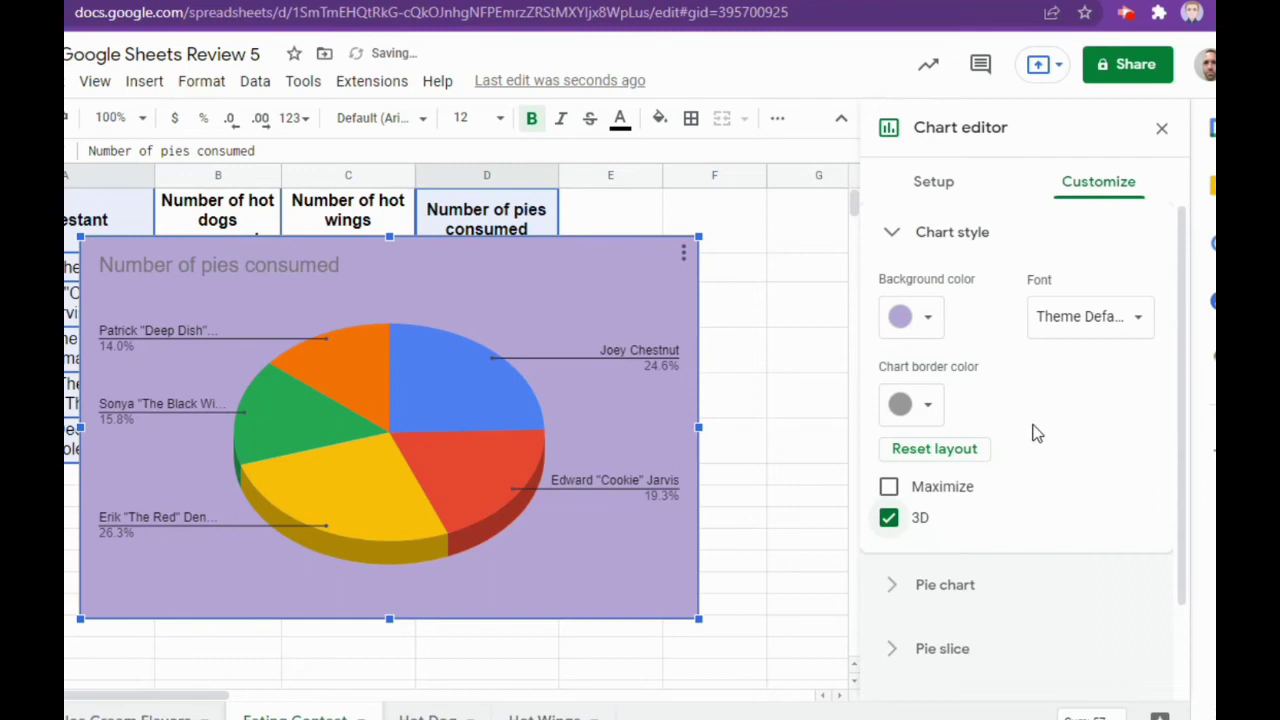
# Step: Replace the pie chart's title with "Percentage of Total Pies Consumed"
pyautogui.scroll(-1, 1036, 432)
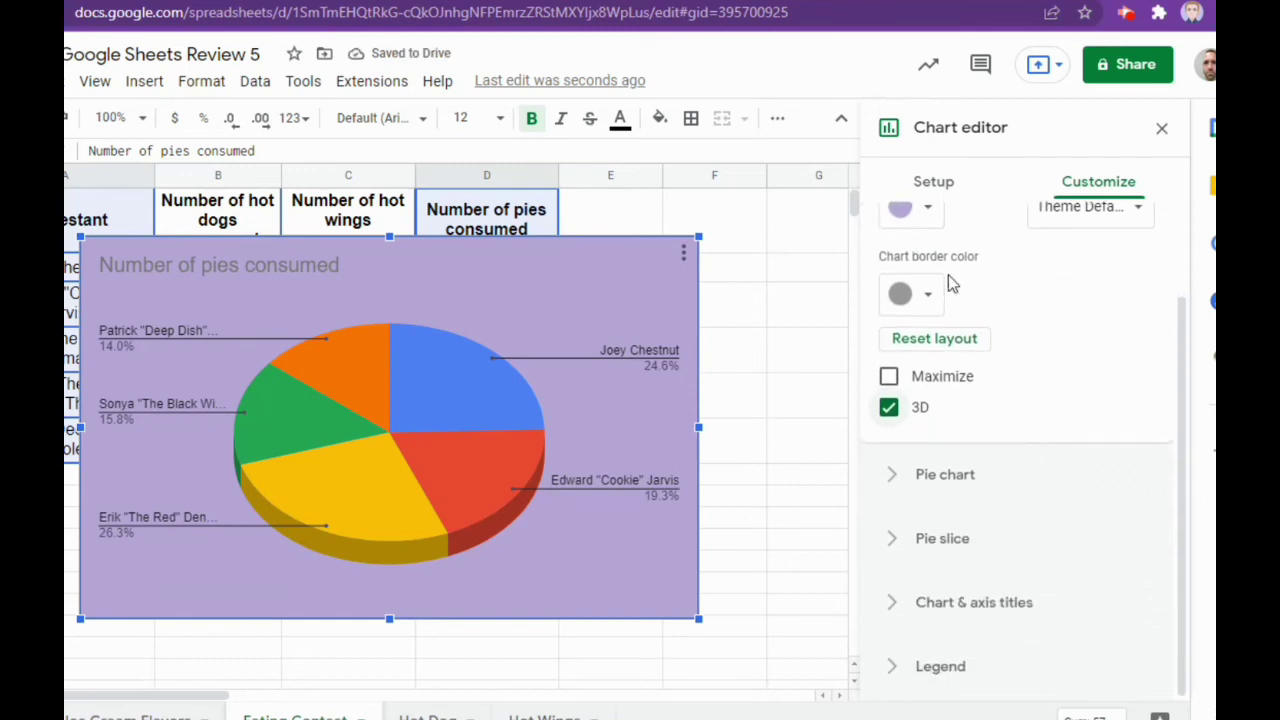
pyautogui.scroll(1, 920, 270)
pyautogui.click(893, 231)
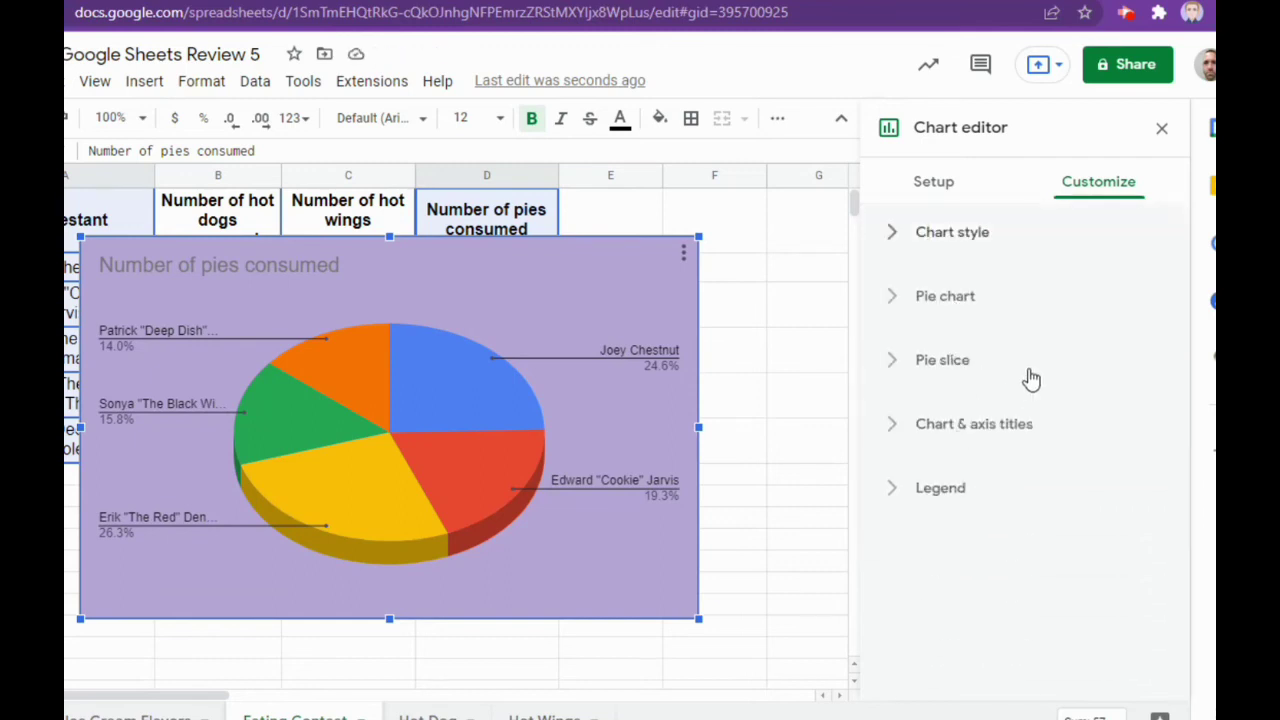
pyautogui.click(902, 424)
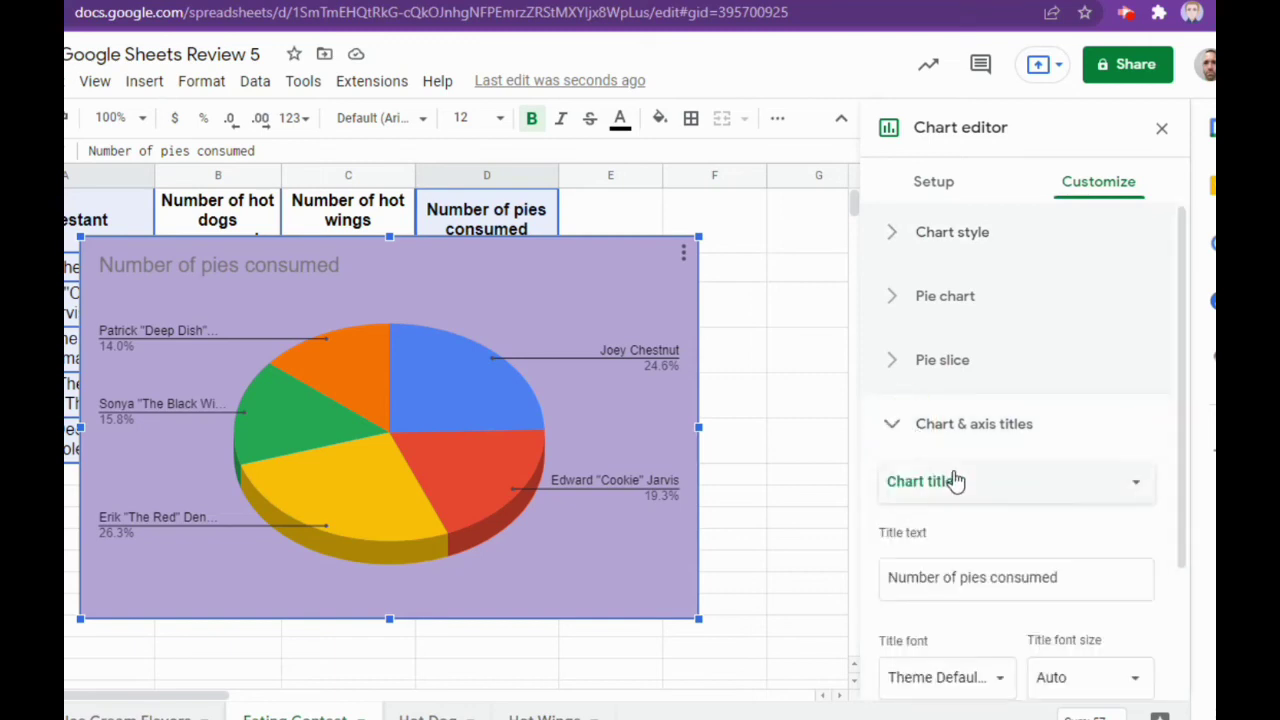
pyautogui.moveTo(1075, 480); pyautogui.dragTo(1043, 477)
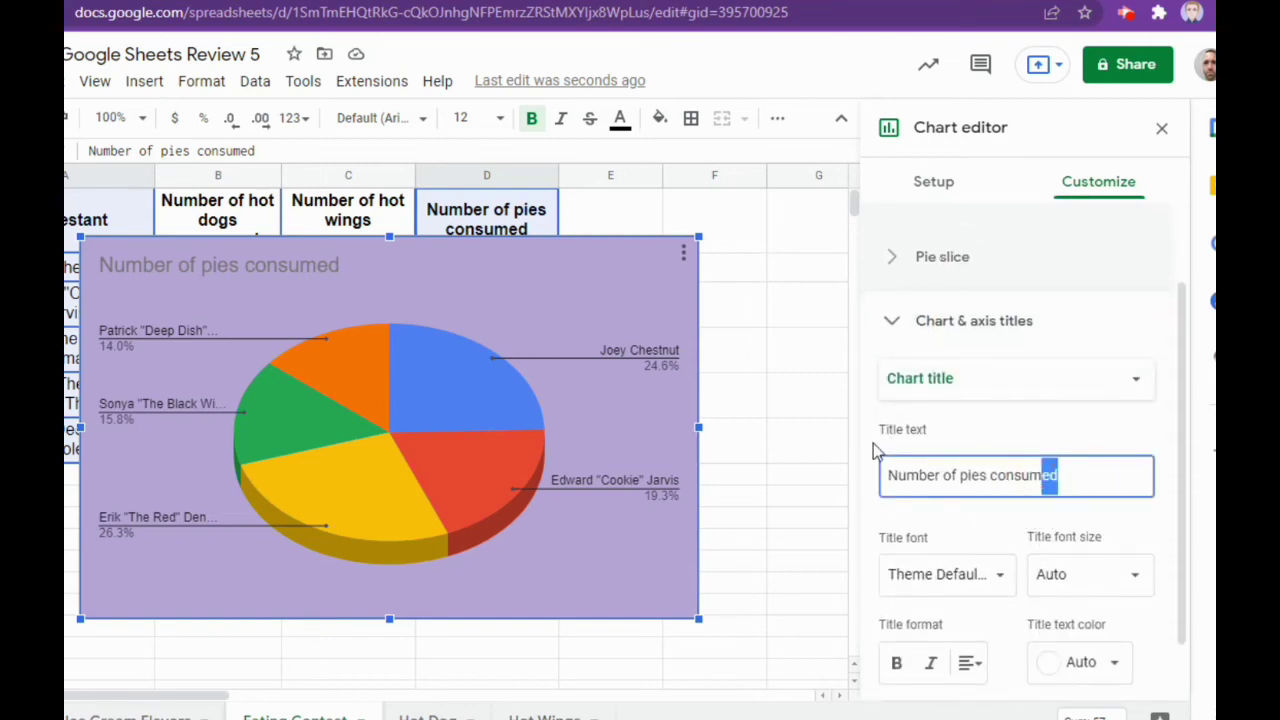
pyautogui.moveTo(1050, 474); pyautogui.dragTo(898, 475)
pyautogui.click(1063, 475)
pyautogui.hotkey('ctrl', 'a')
pyautogui.press('BackSpace')
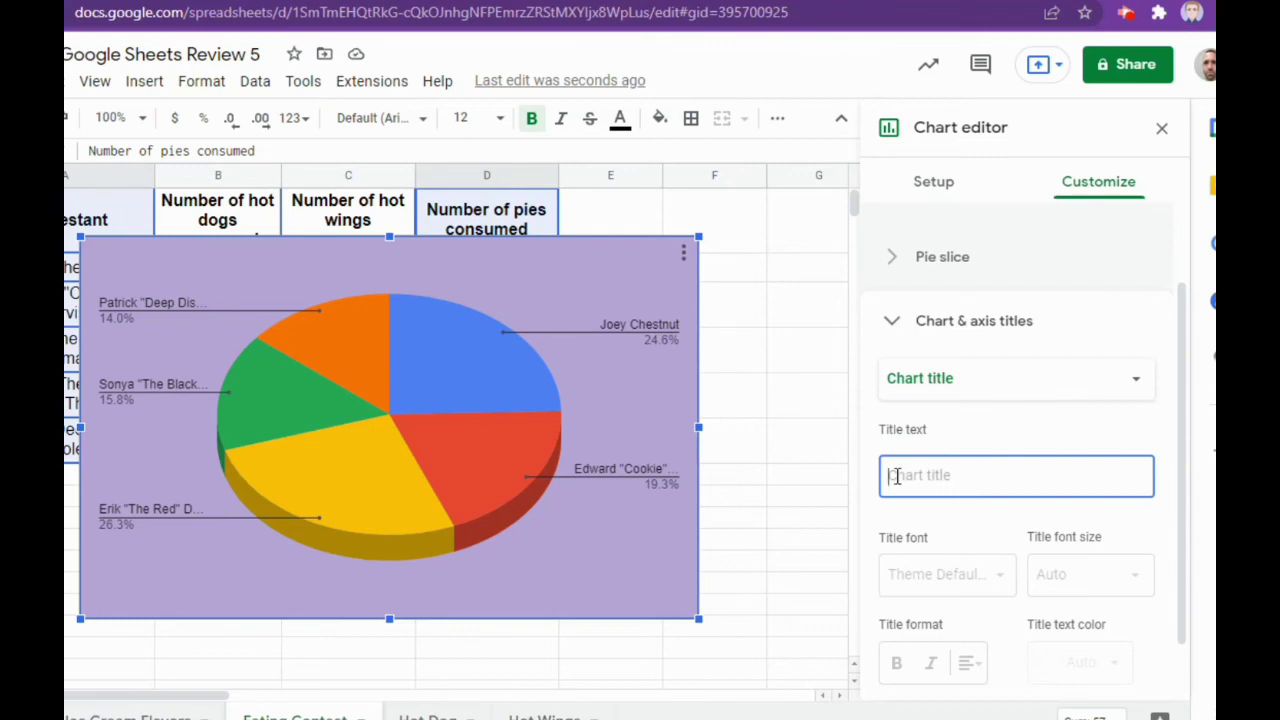
pyautogui.write('Pi')
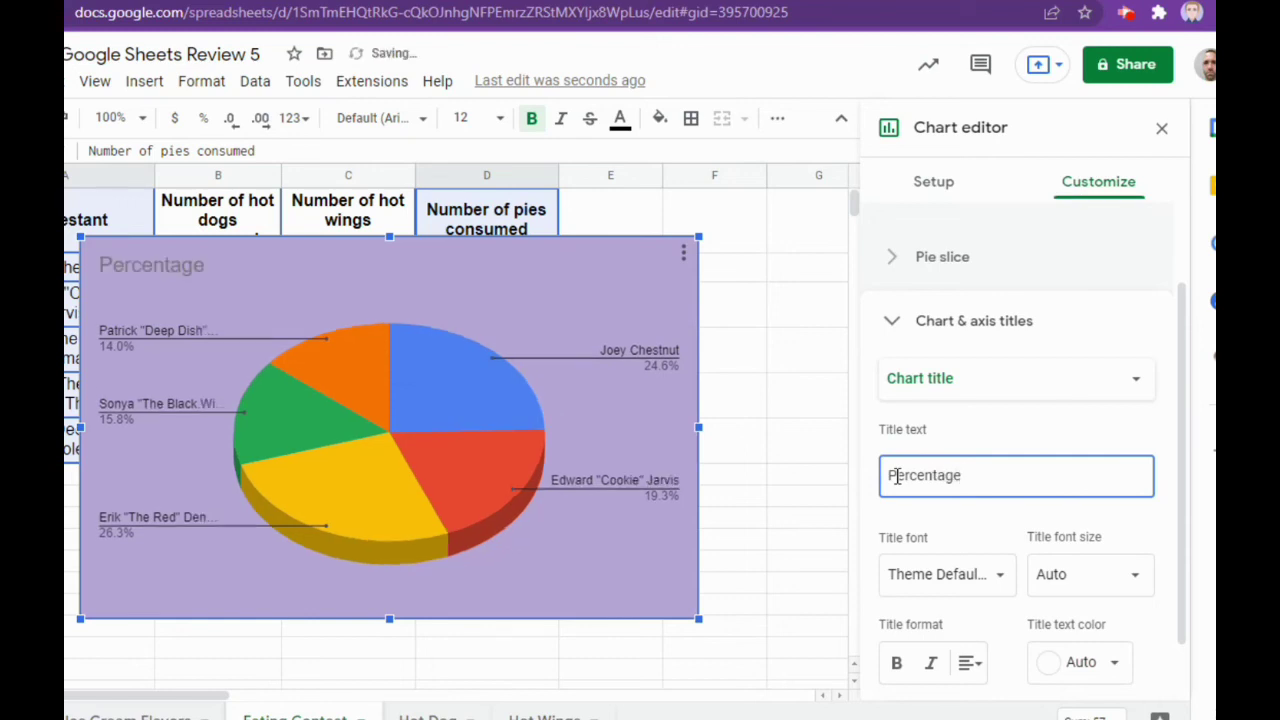
pyautogui.press('BackSpace')
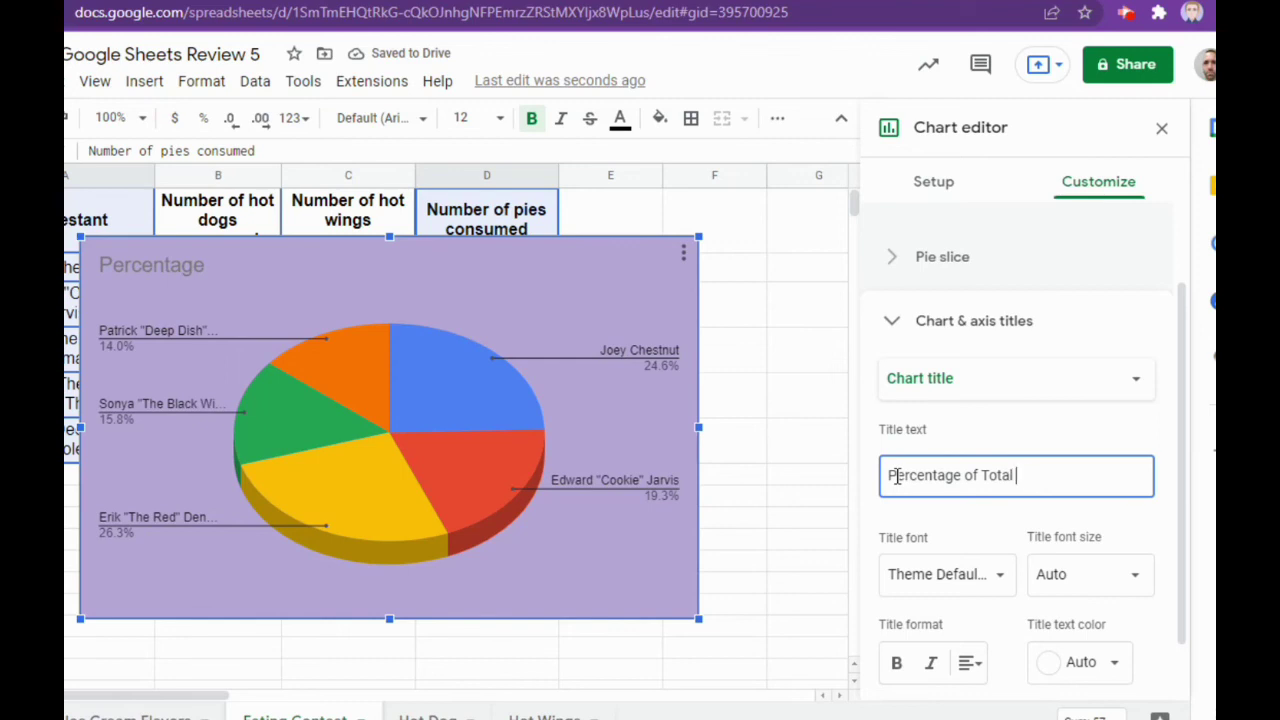
pyautogui.write('onsumed')
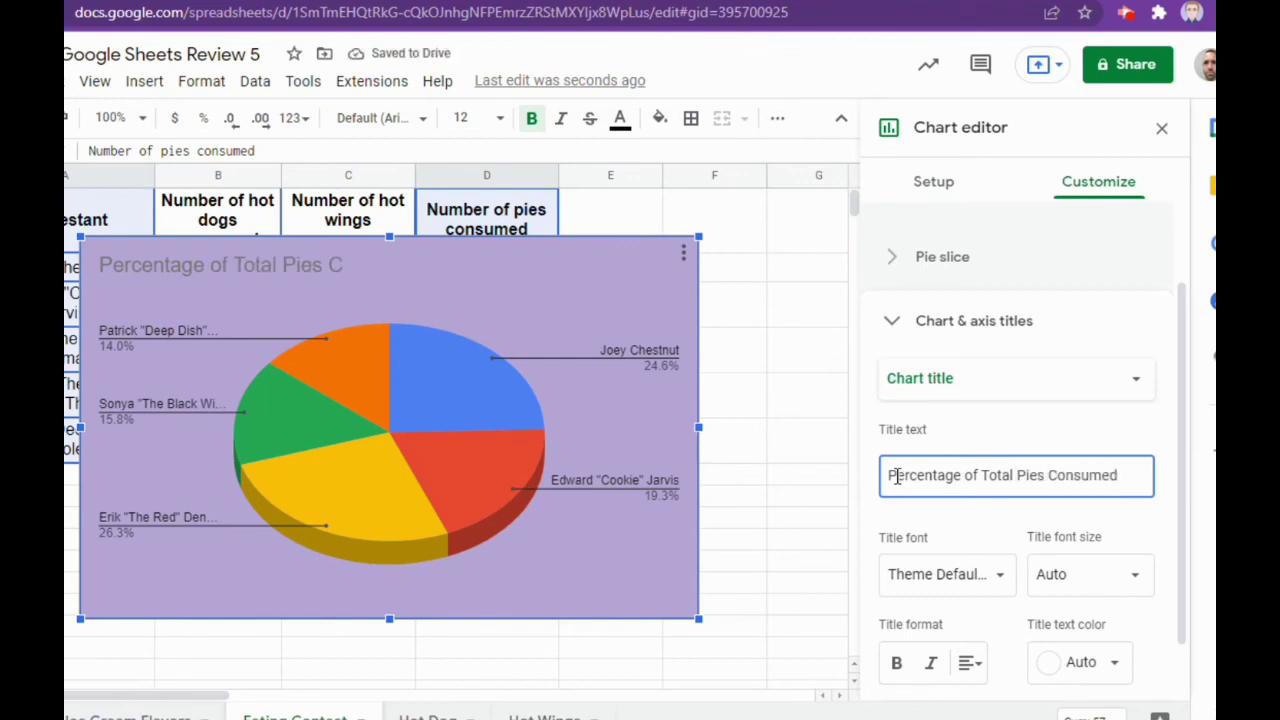
# Step: Center the pie chart's title, make it bold and set its text color to black
pyautogui.click(968, 663)
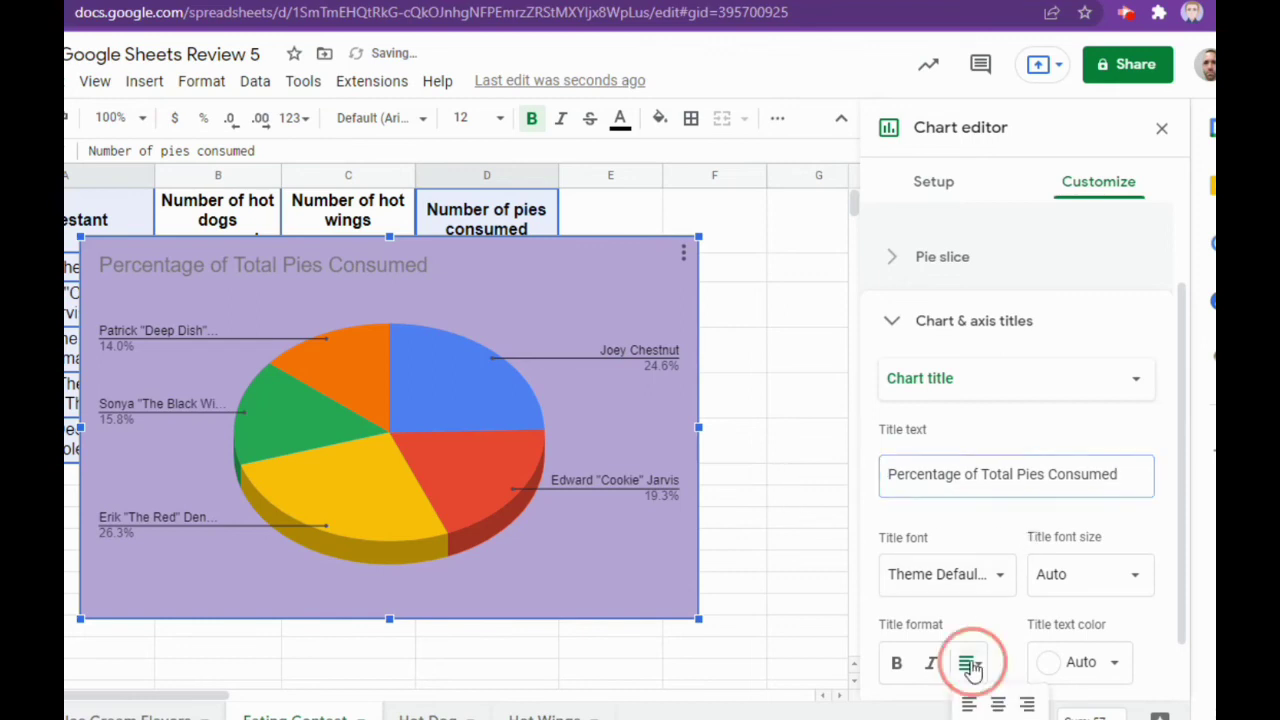
pyautogui.click(1000, 700)
pyautogui.click(899, 664)
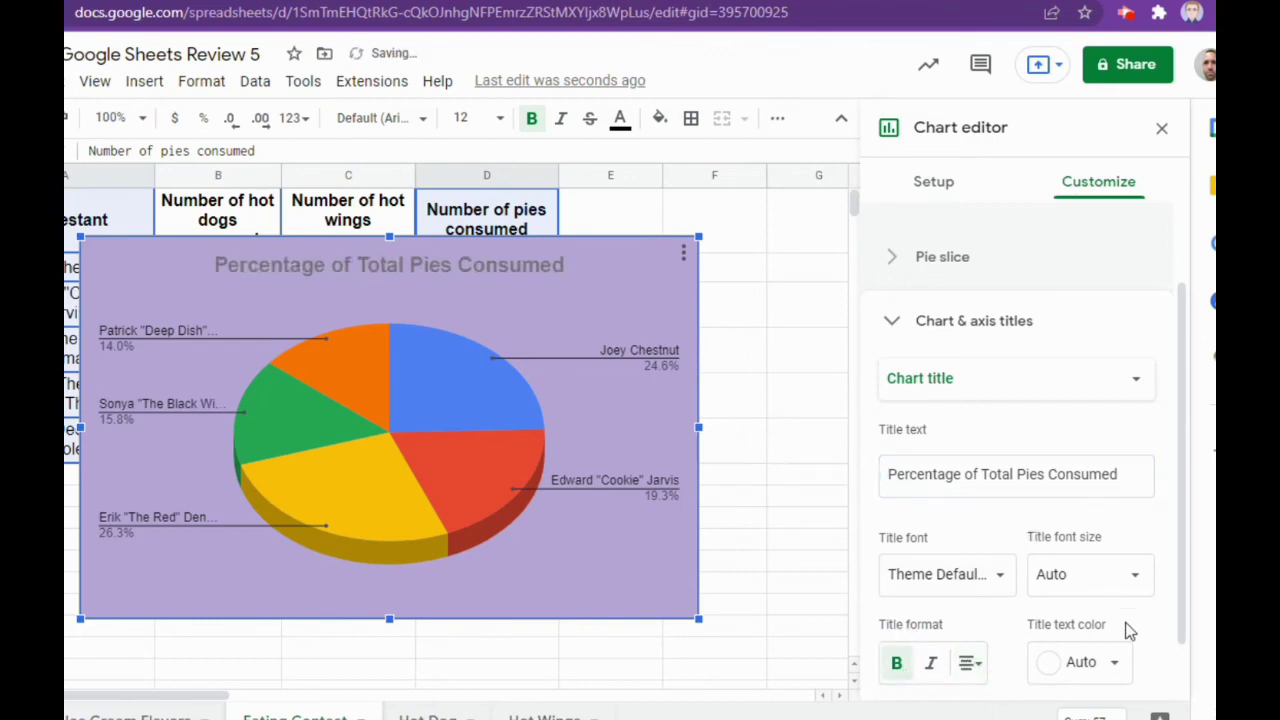
pyautogui.click(1110, 665)
pyautogui.click(907, 419)
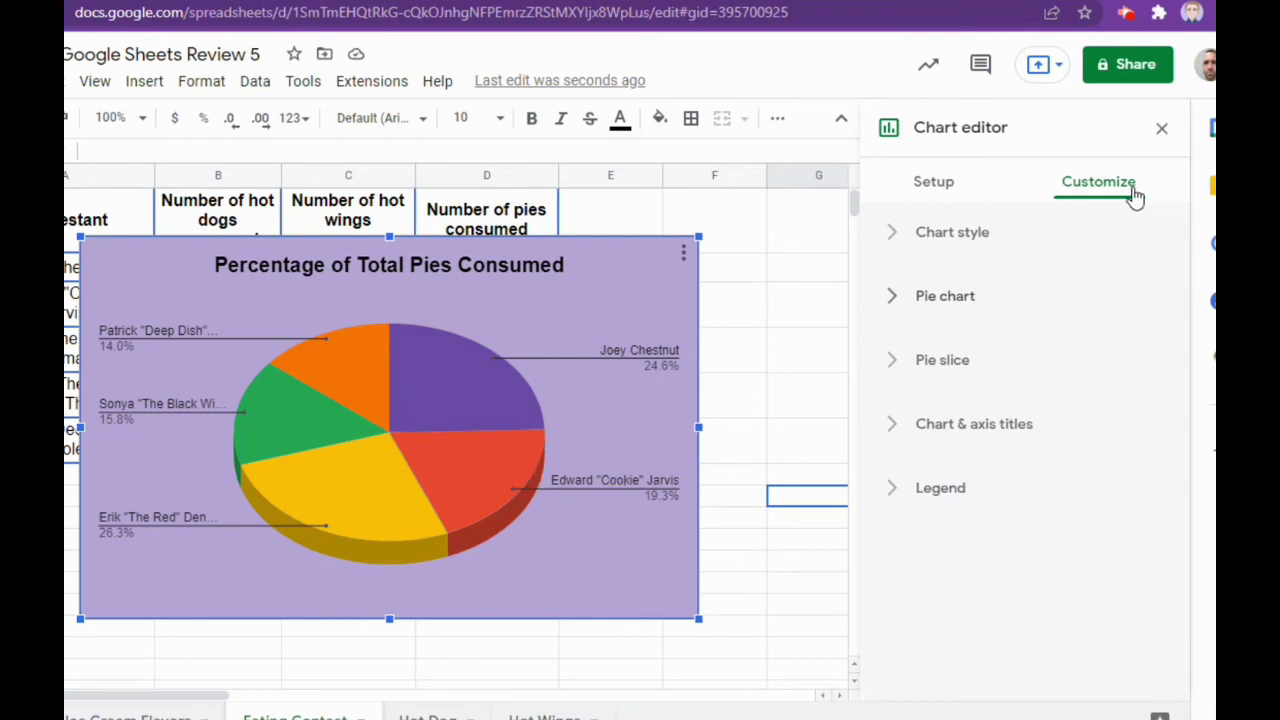
# Step: Set the pie chart's slice labels to Value, trying the Label option first
pyautogui.click(893, 304)
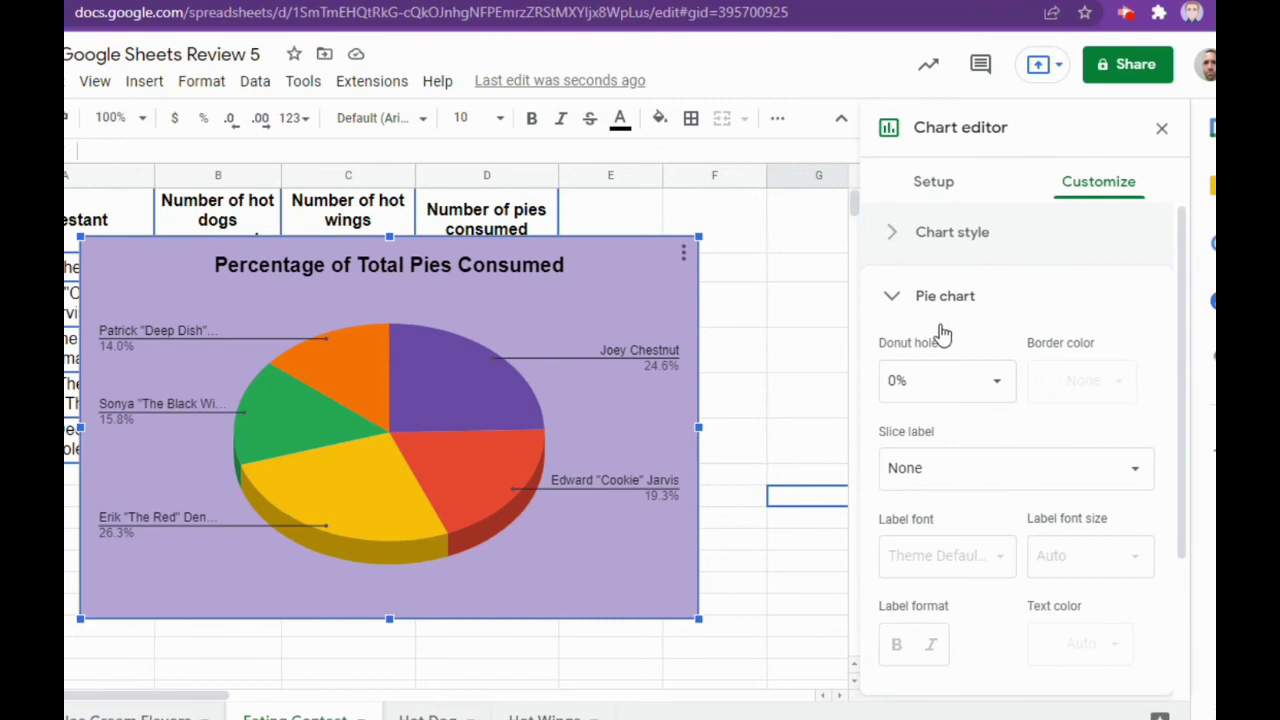
pyautogui.click(1108, 478)
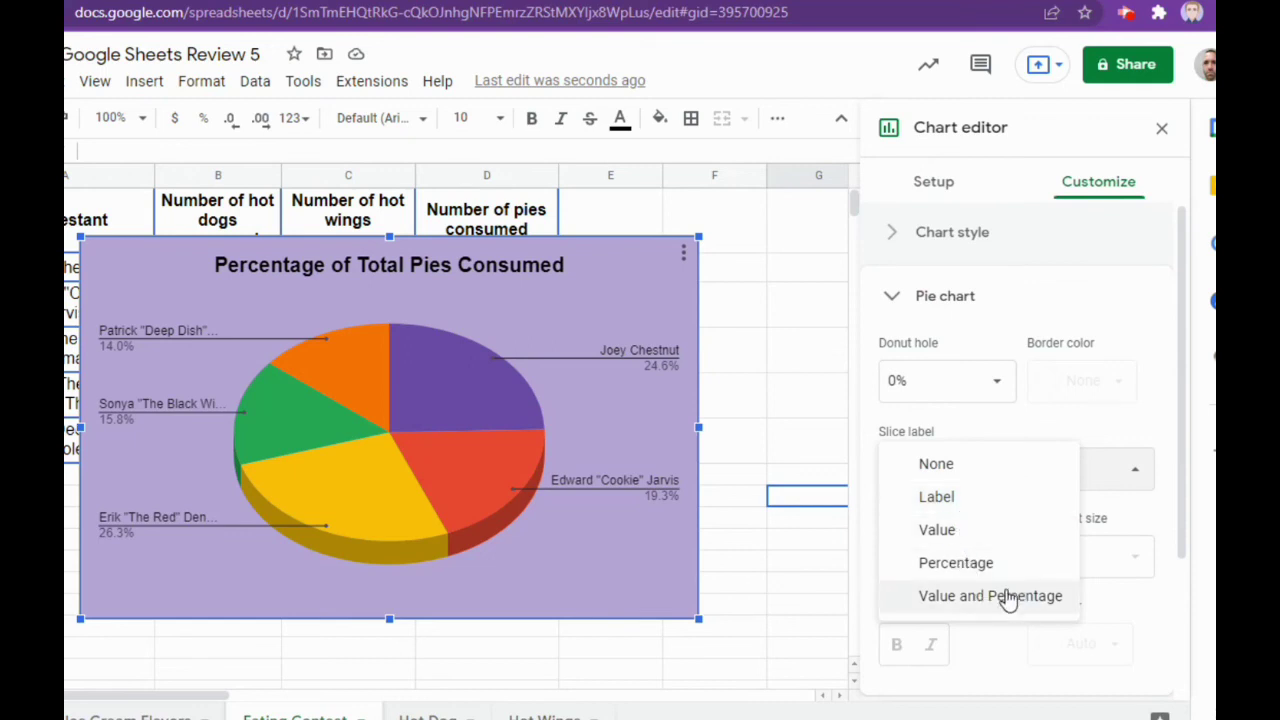
pyautogui.click(940, 497)
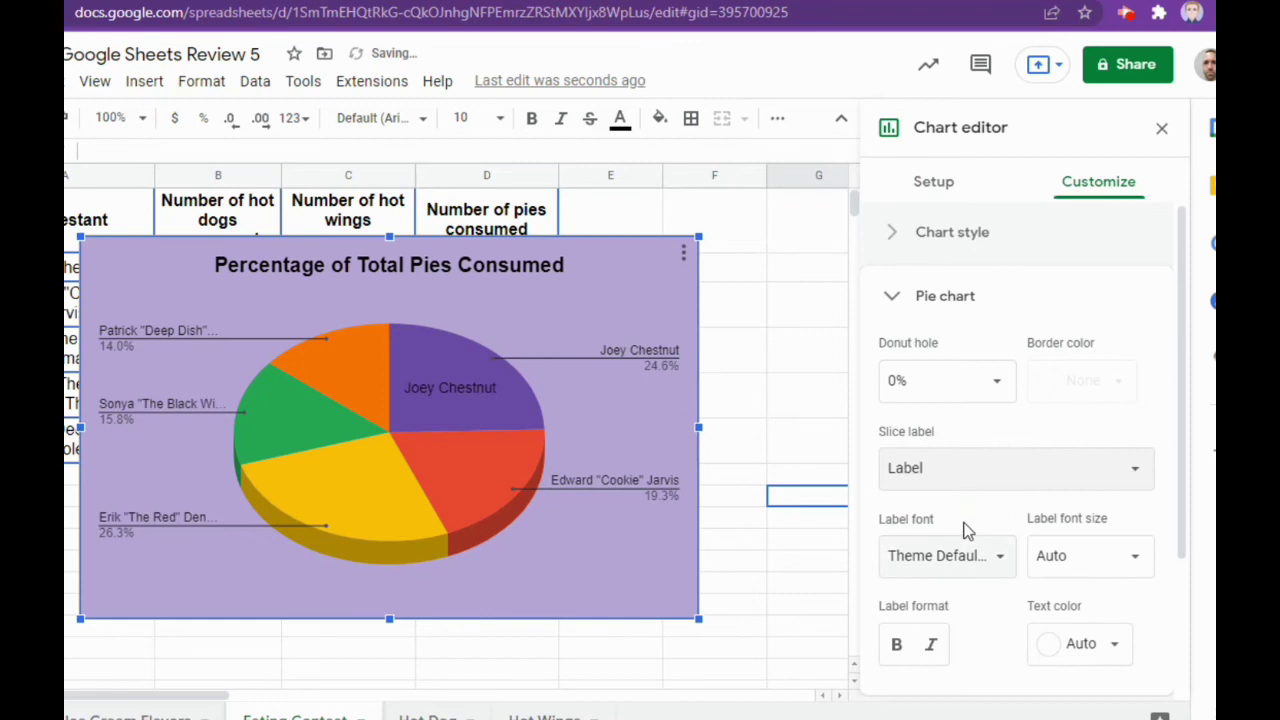
pyautogui.click(960, 483)
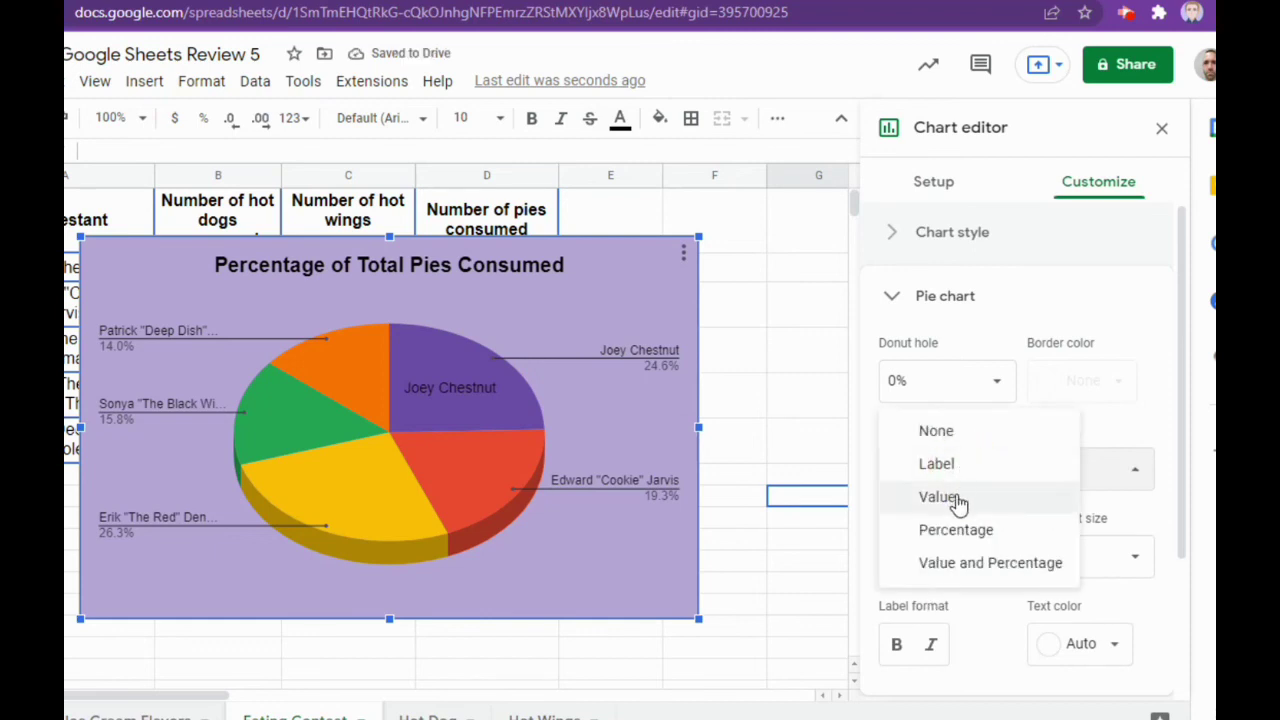
pyautogui.click(957, 500)
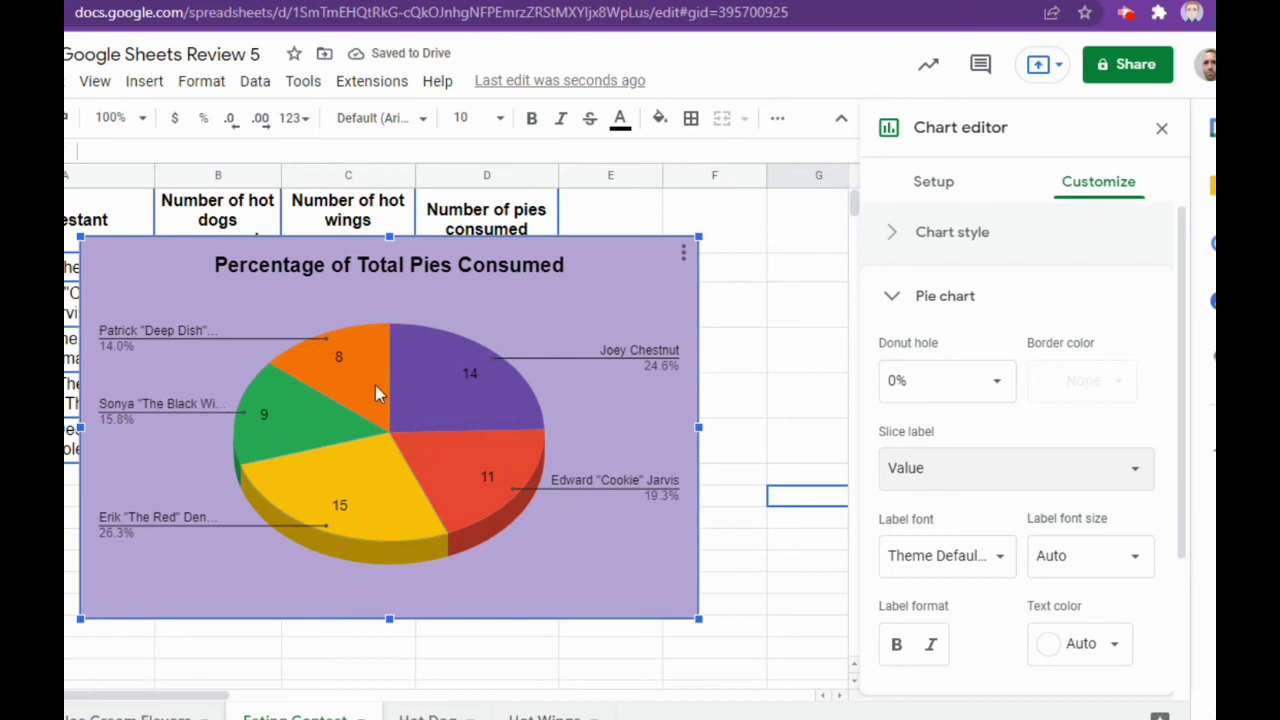
# Step: Try the Percentage and the Value and Percentage slice labels on the pie chart, and return them to Value
pyautogui.click(996, 485)
pyautogui.click(955, 497)
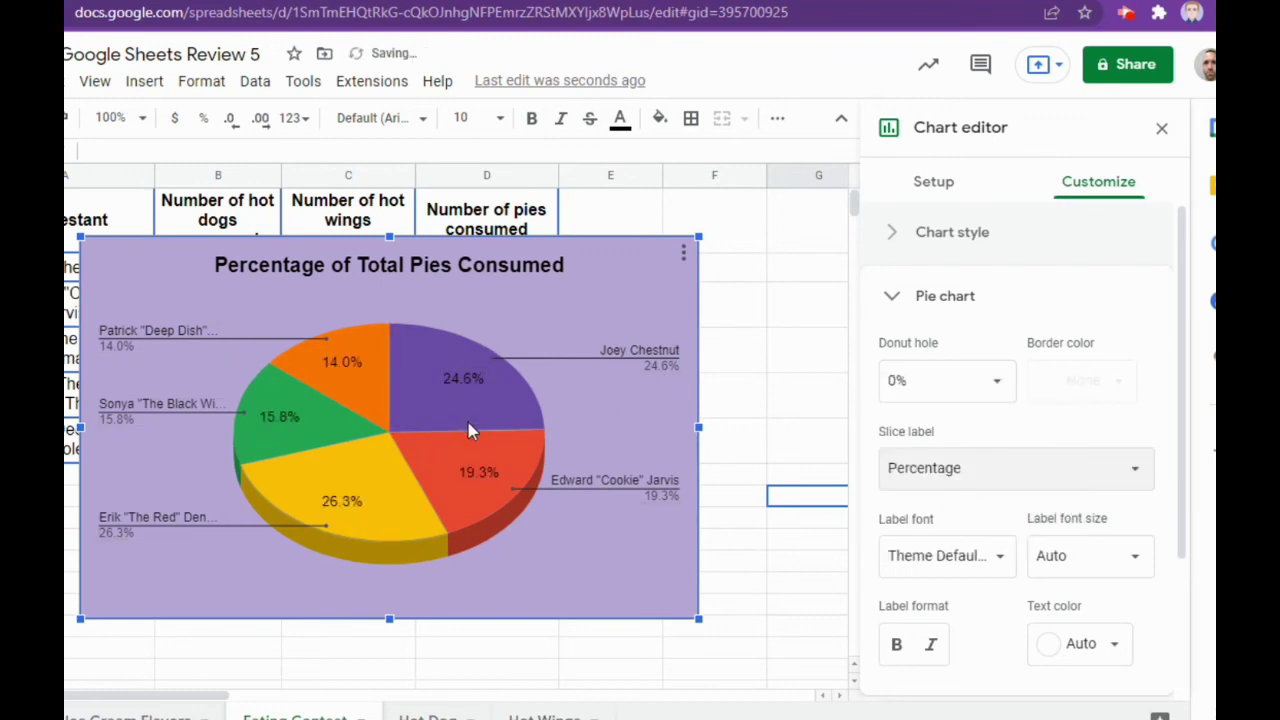
pyautogui.click(903, 462)
pyautogui.click(951, 497)
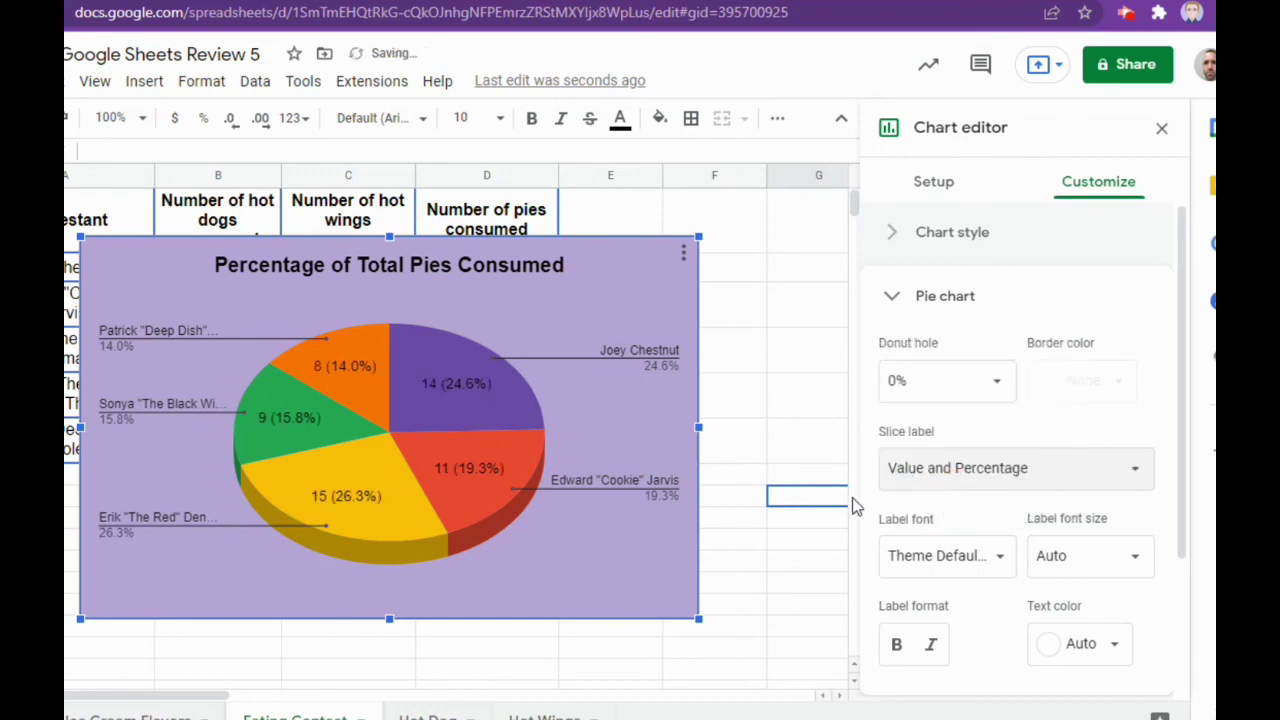
pyautogui.click(922, 468)
pyautogui.click(945, 410)
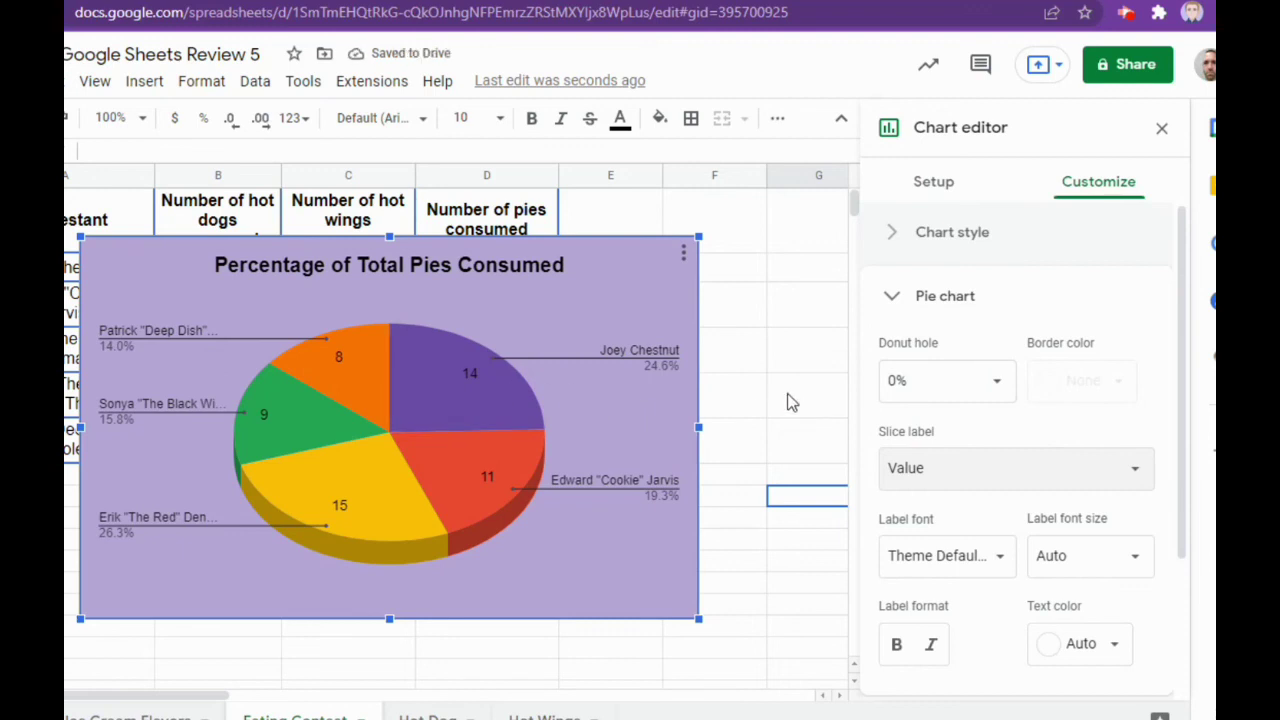
# Step: Close the chart editor and move the pies-consumed pie chart to its own sheet
pyautogui.click(1161, 128)
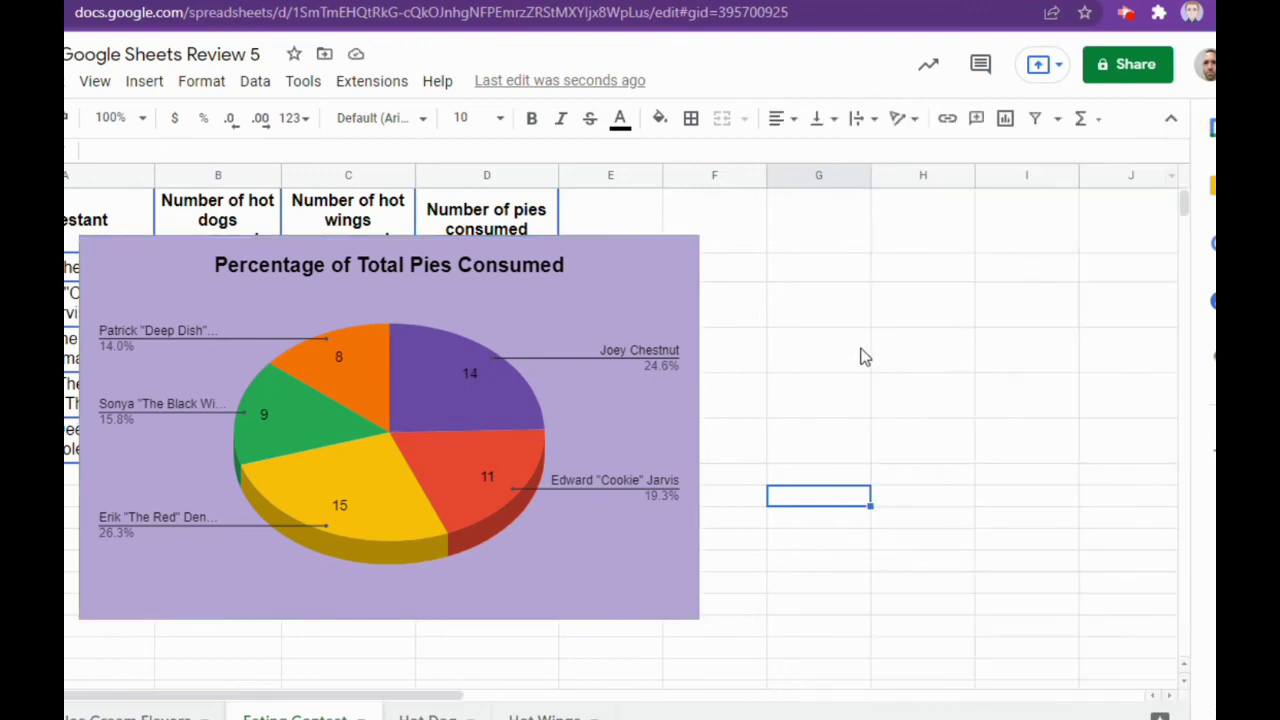
pyautogui.click(618, 318)
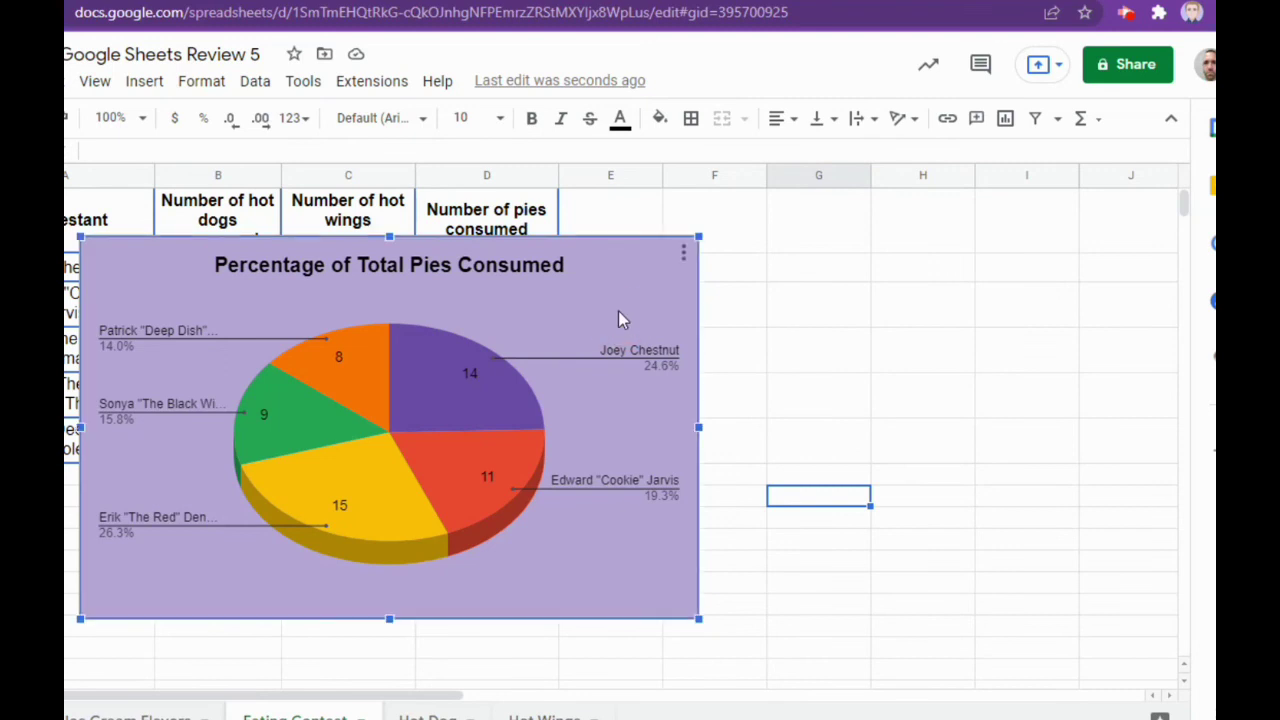
pyautogui.click(684, 254)
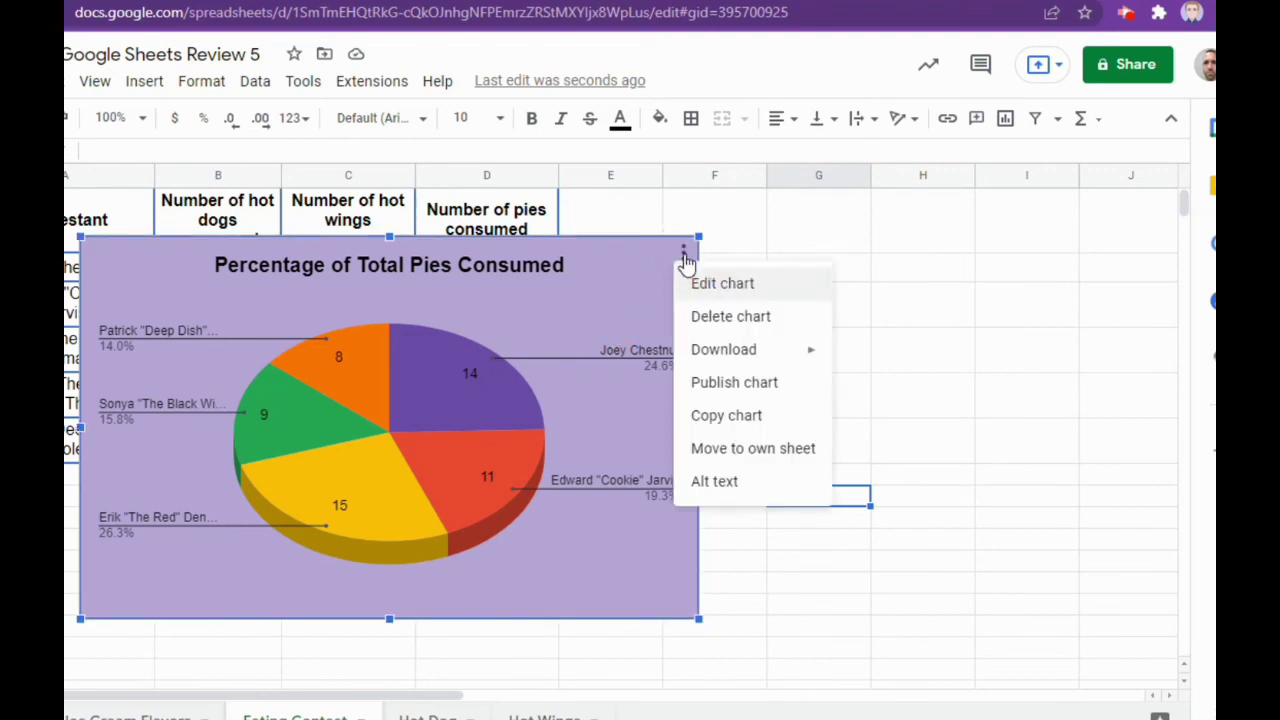
pyautogui.click(758, 446)
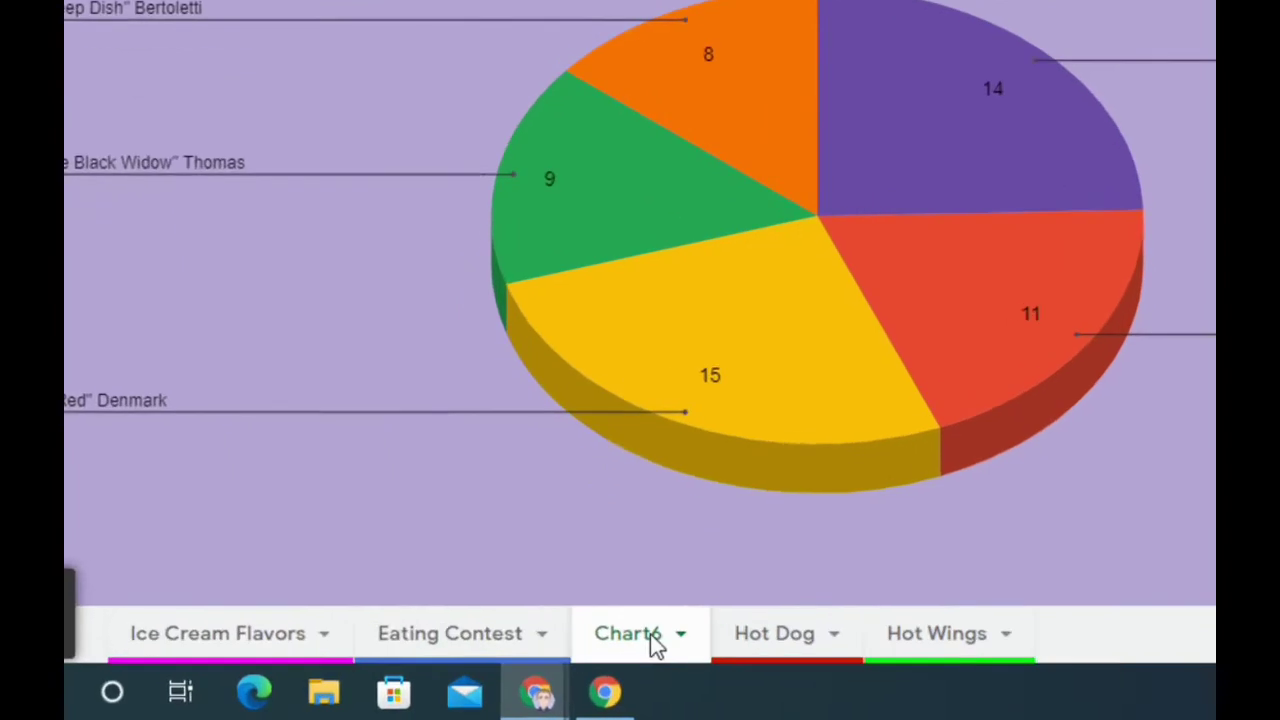
# Step: Rename the pie chart's new sheet as "Pie"
pyautogui.click(502, 680)
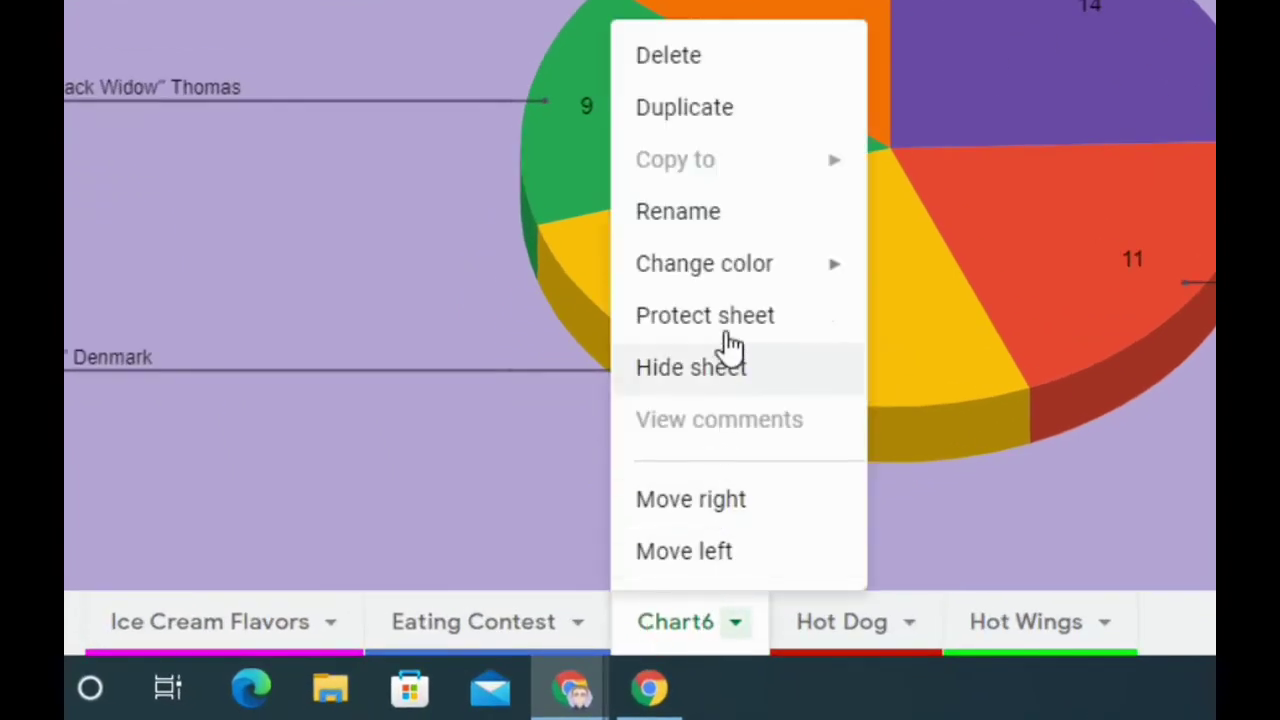
pyautogui.click(735, 217)
pyautogui.write('pl')
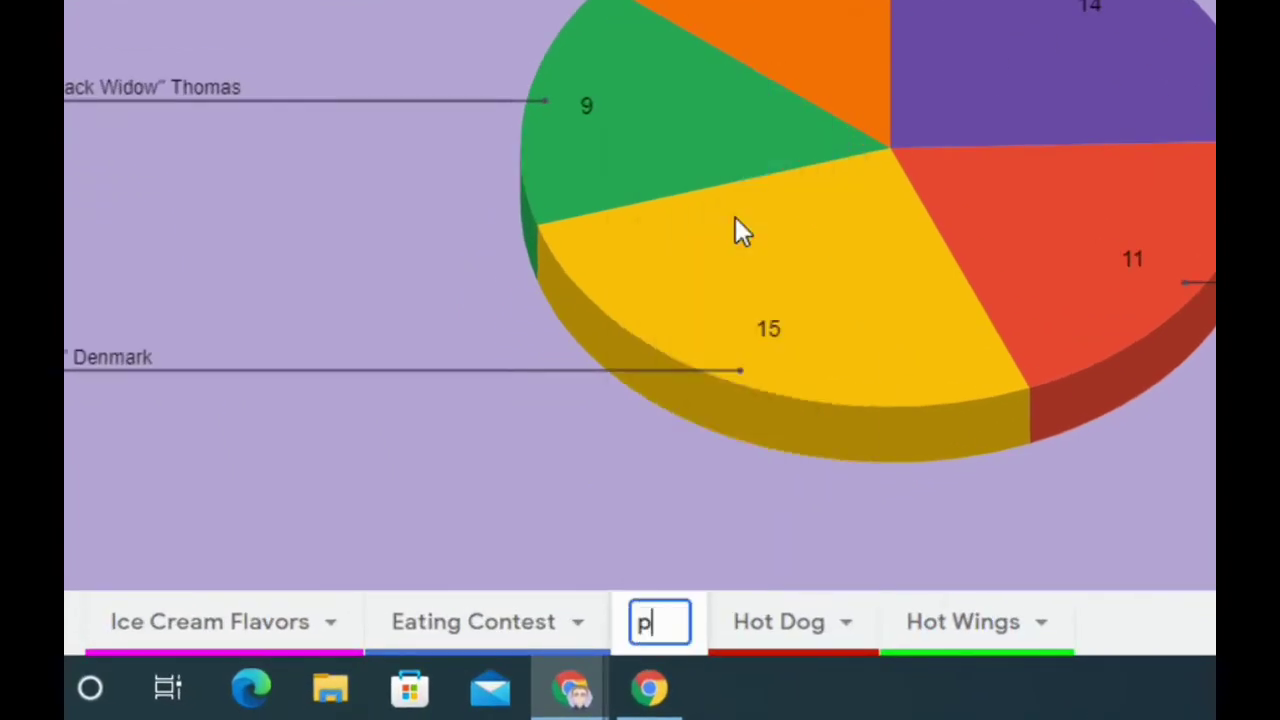
pyautogui.press('BackSpace')
pyautogui.press('BackSpace')
pyautogui.write('Pie')
pyautogui.press('Return')
# Step: Color the Pie sheet's tab yellow and move it to the end, after Hot Wings
pyautogui.rightClick(680, 621)
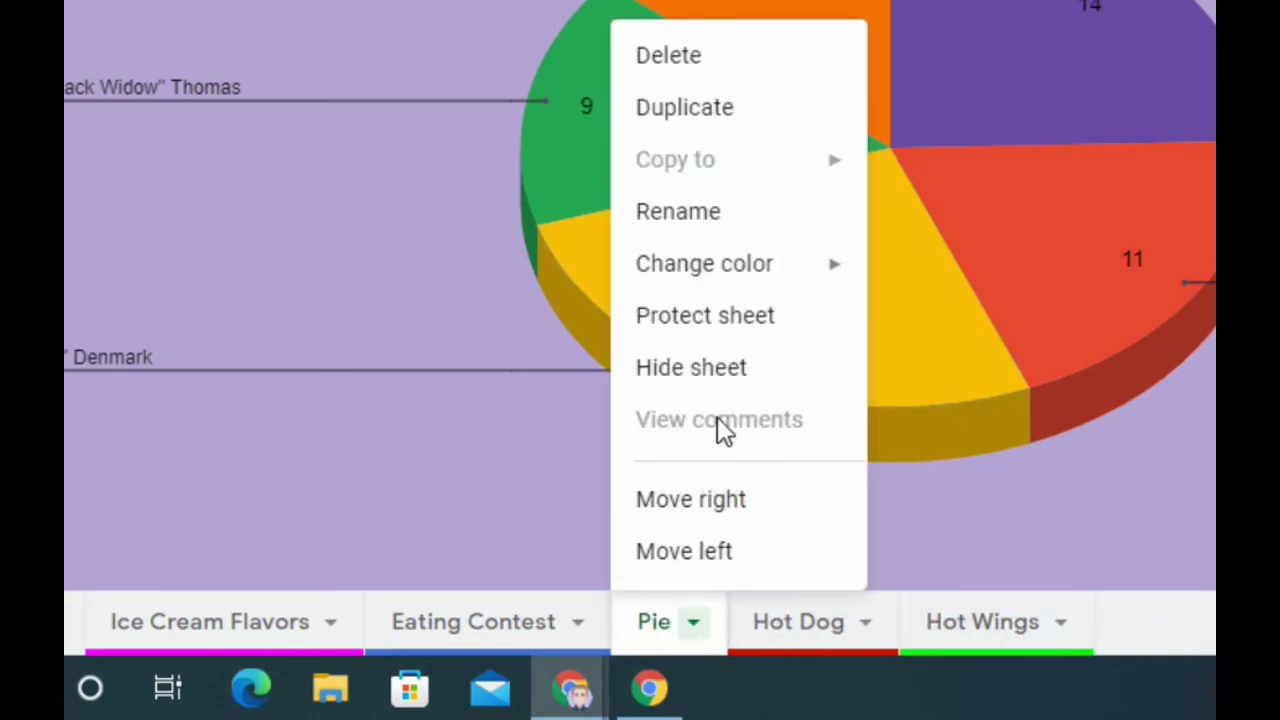
pyautogui.moveTo(737, 280)
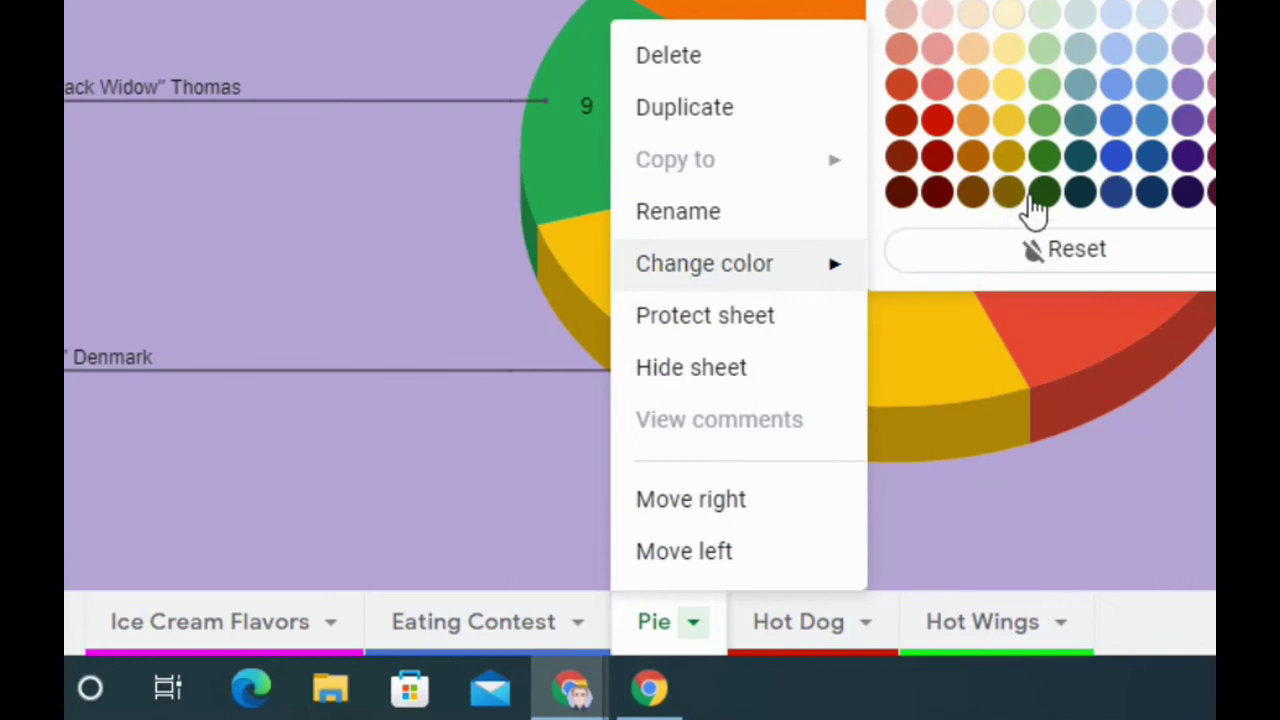
pyautogui.click(1008, 2)
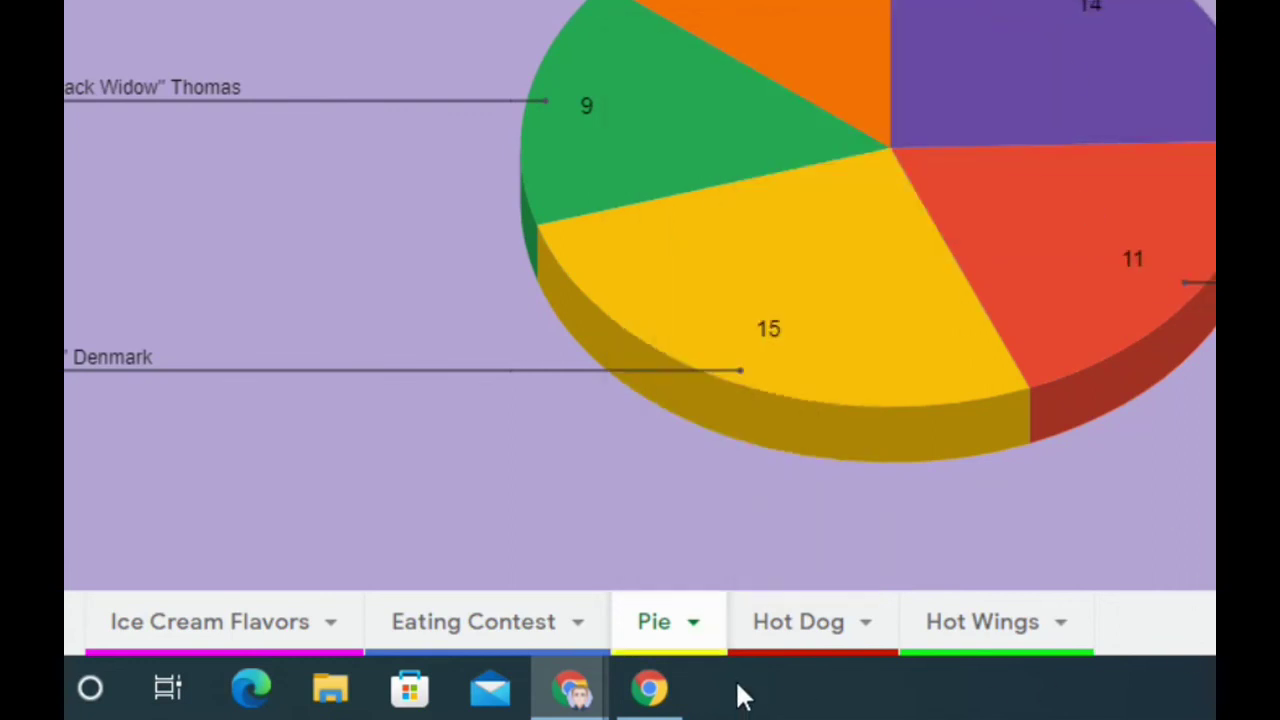
pyautogui.moveTo(662, 618); pyautogui.dragTo(1020, 615)
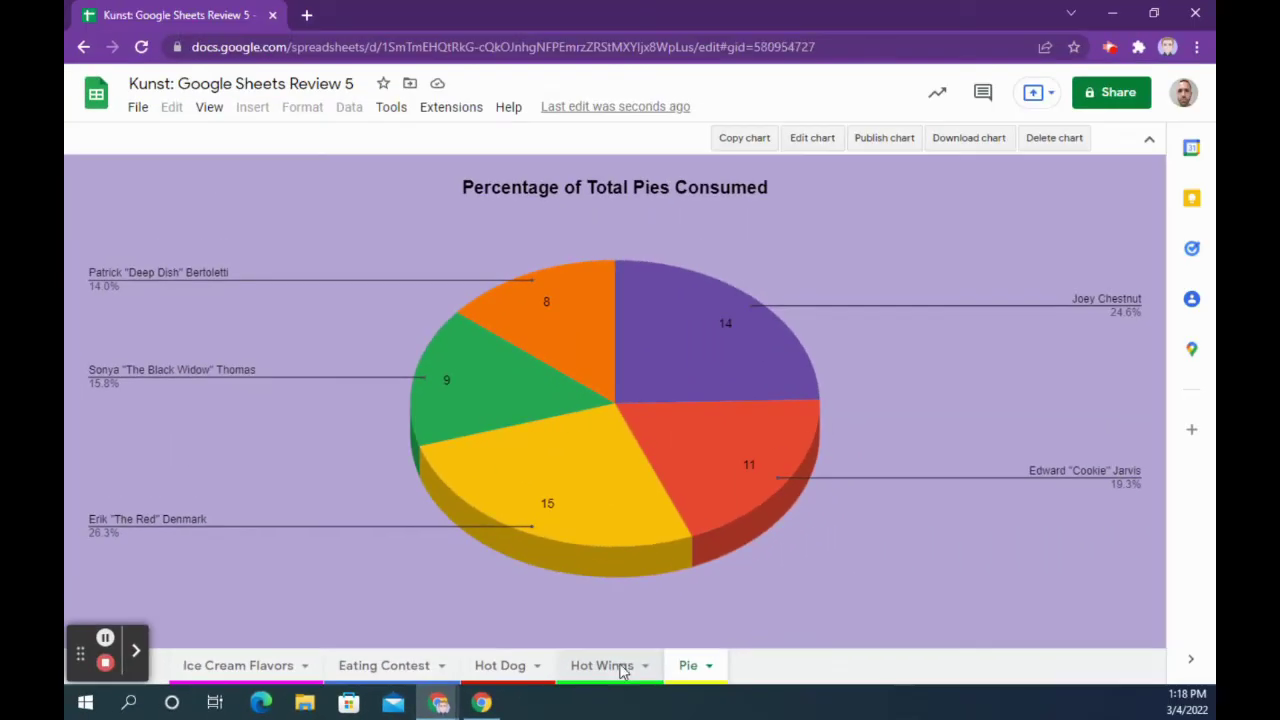
# Step: Review the finished charts on the Hot Wings, Hot Dog and Ice Cream Flavors sheets
pyautogui.click(610, 667)
pyautogui.click(500, 666)
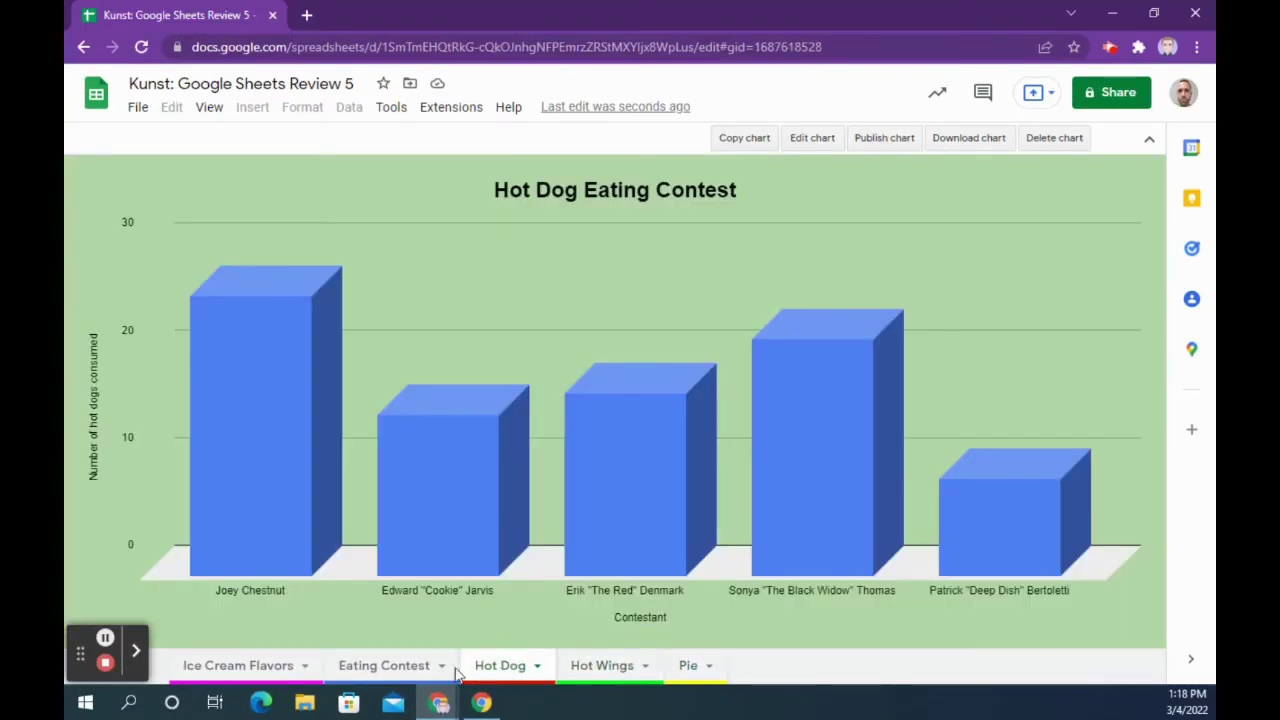
pyautogui.click(240, 666)
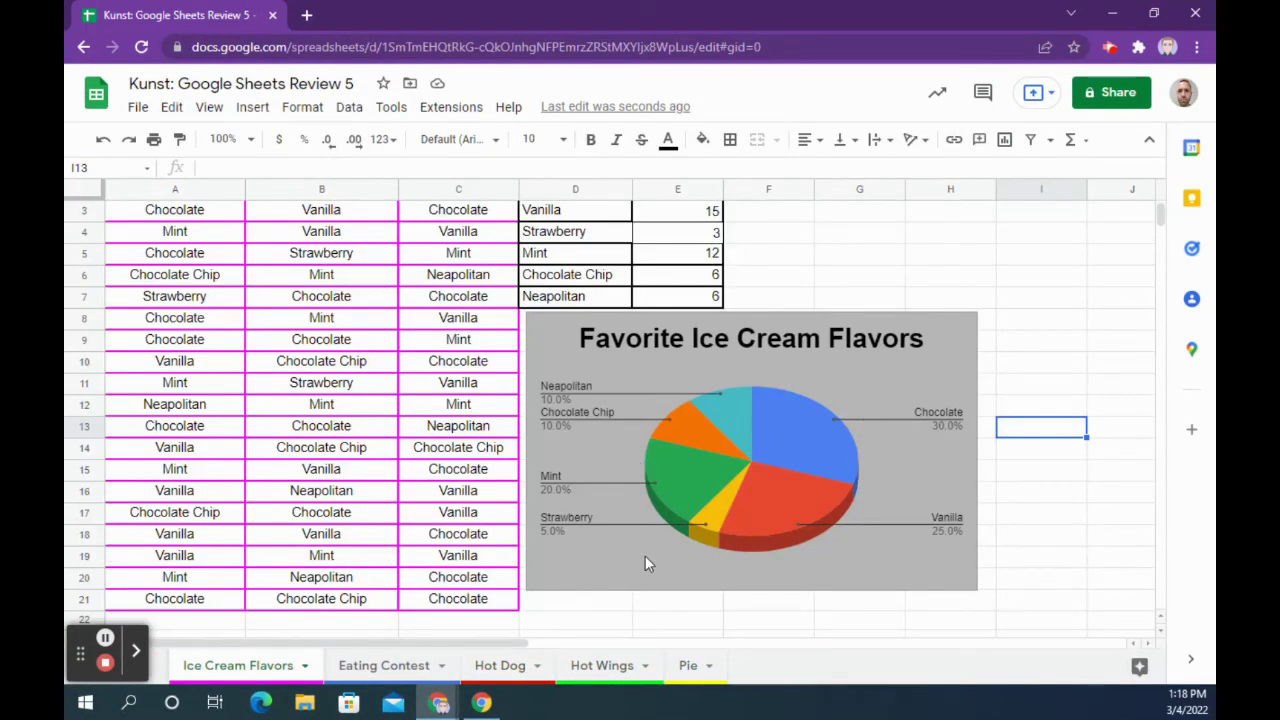